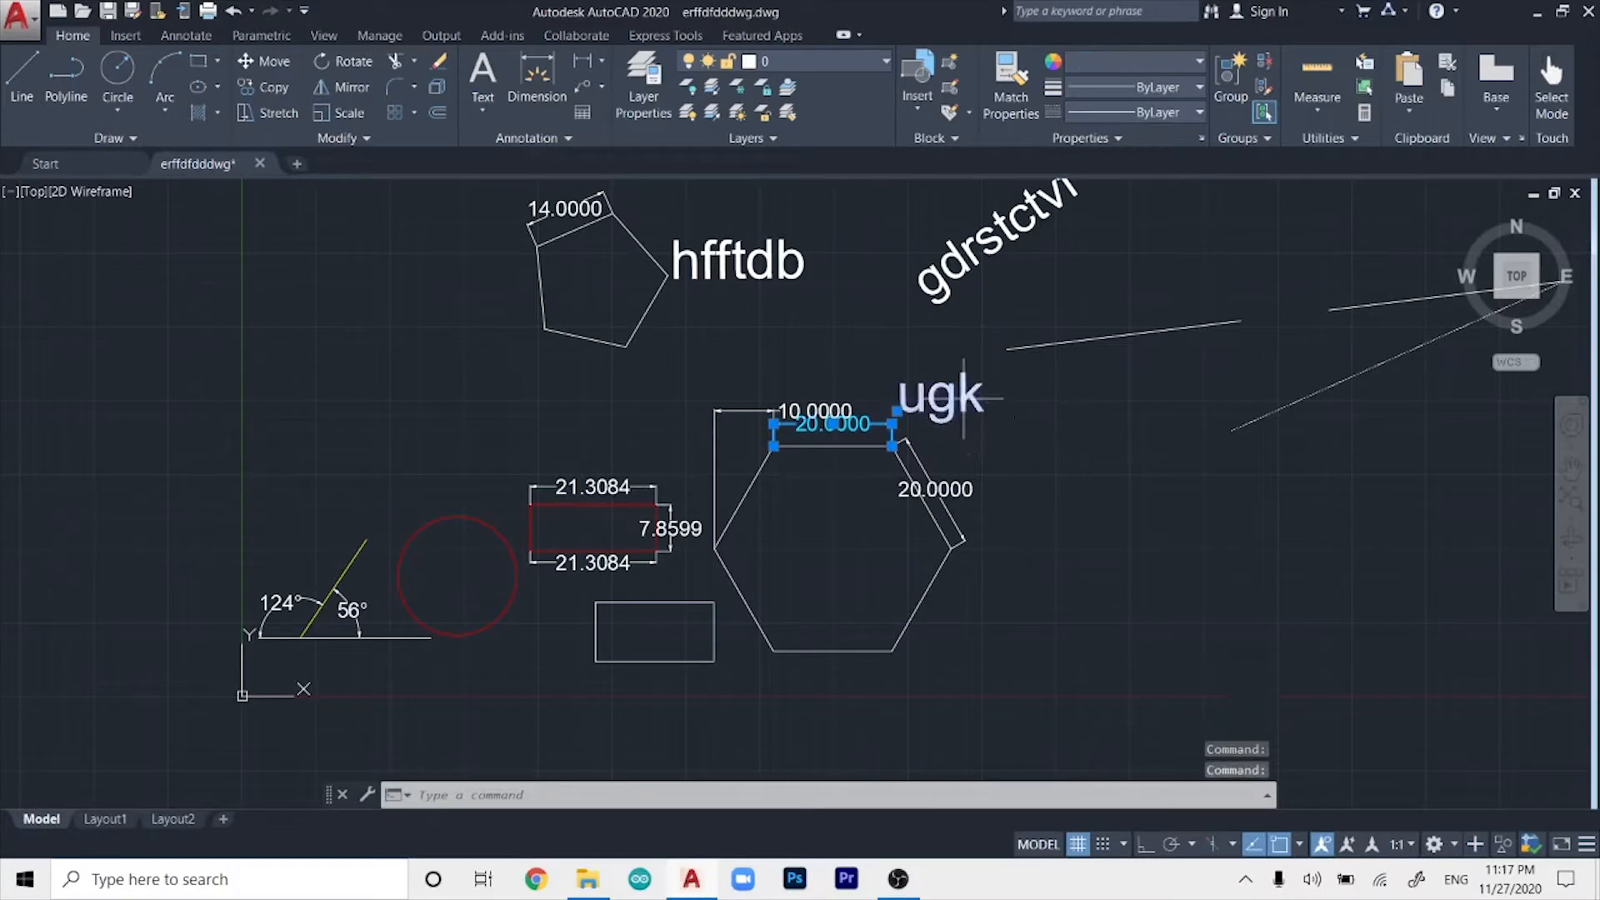
- Examine the finished practice drawing, including its dimensioned shapes, text labels and angled lines
click(564, 522)
click(518, 535)
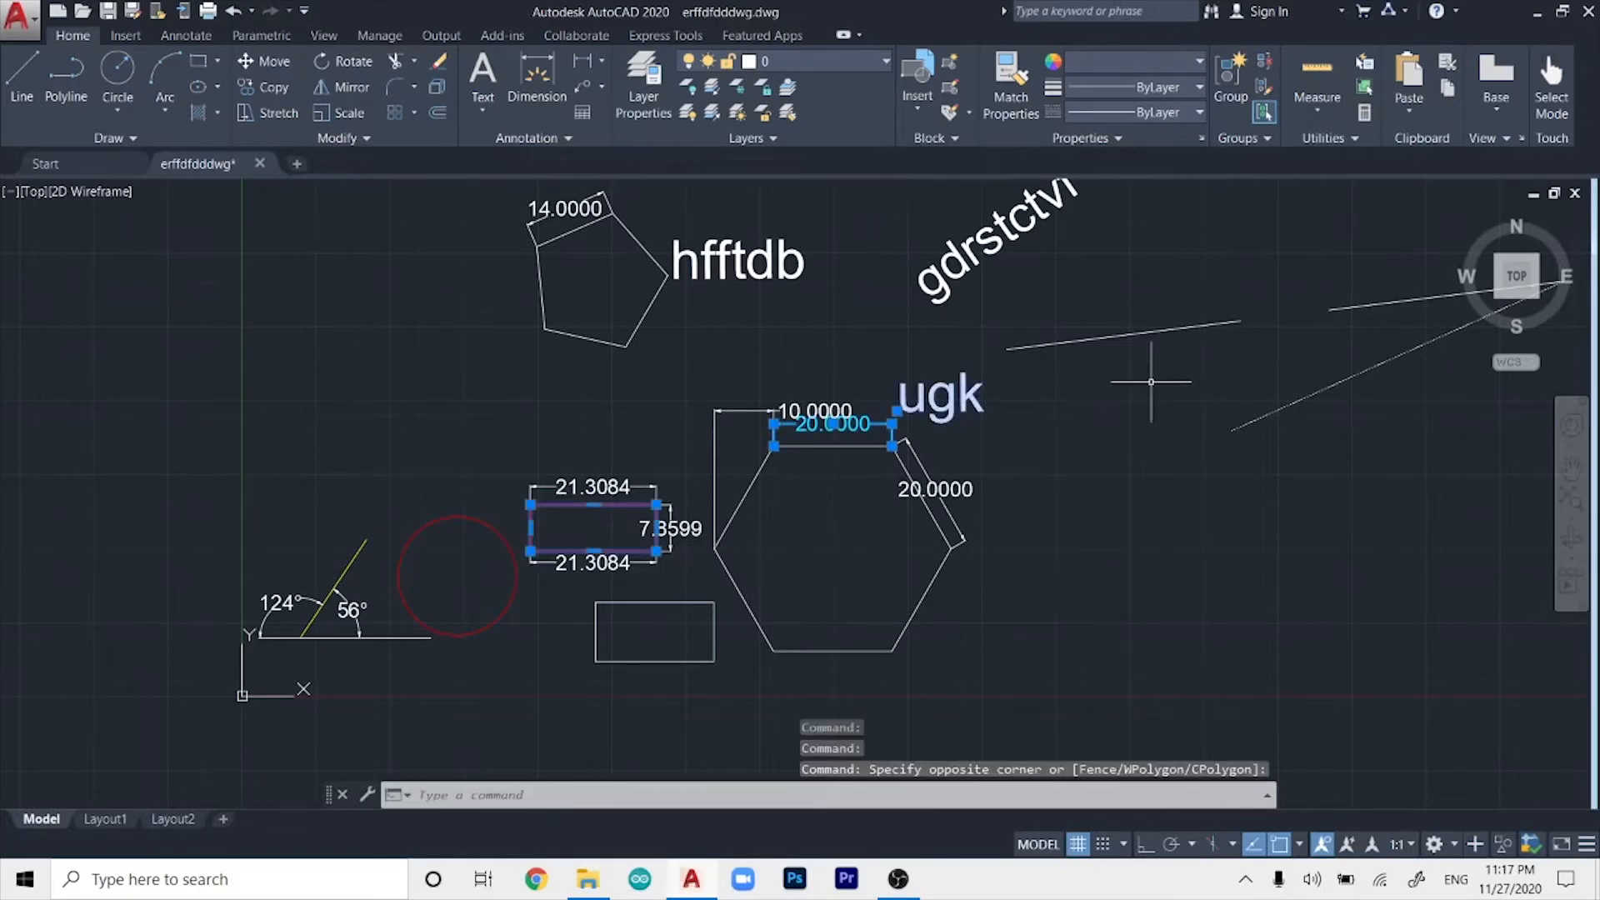
middle_drag(1151, 382, 716, 563)
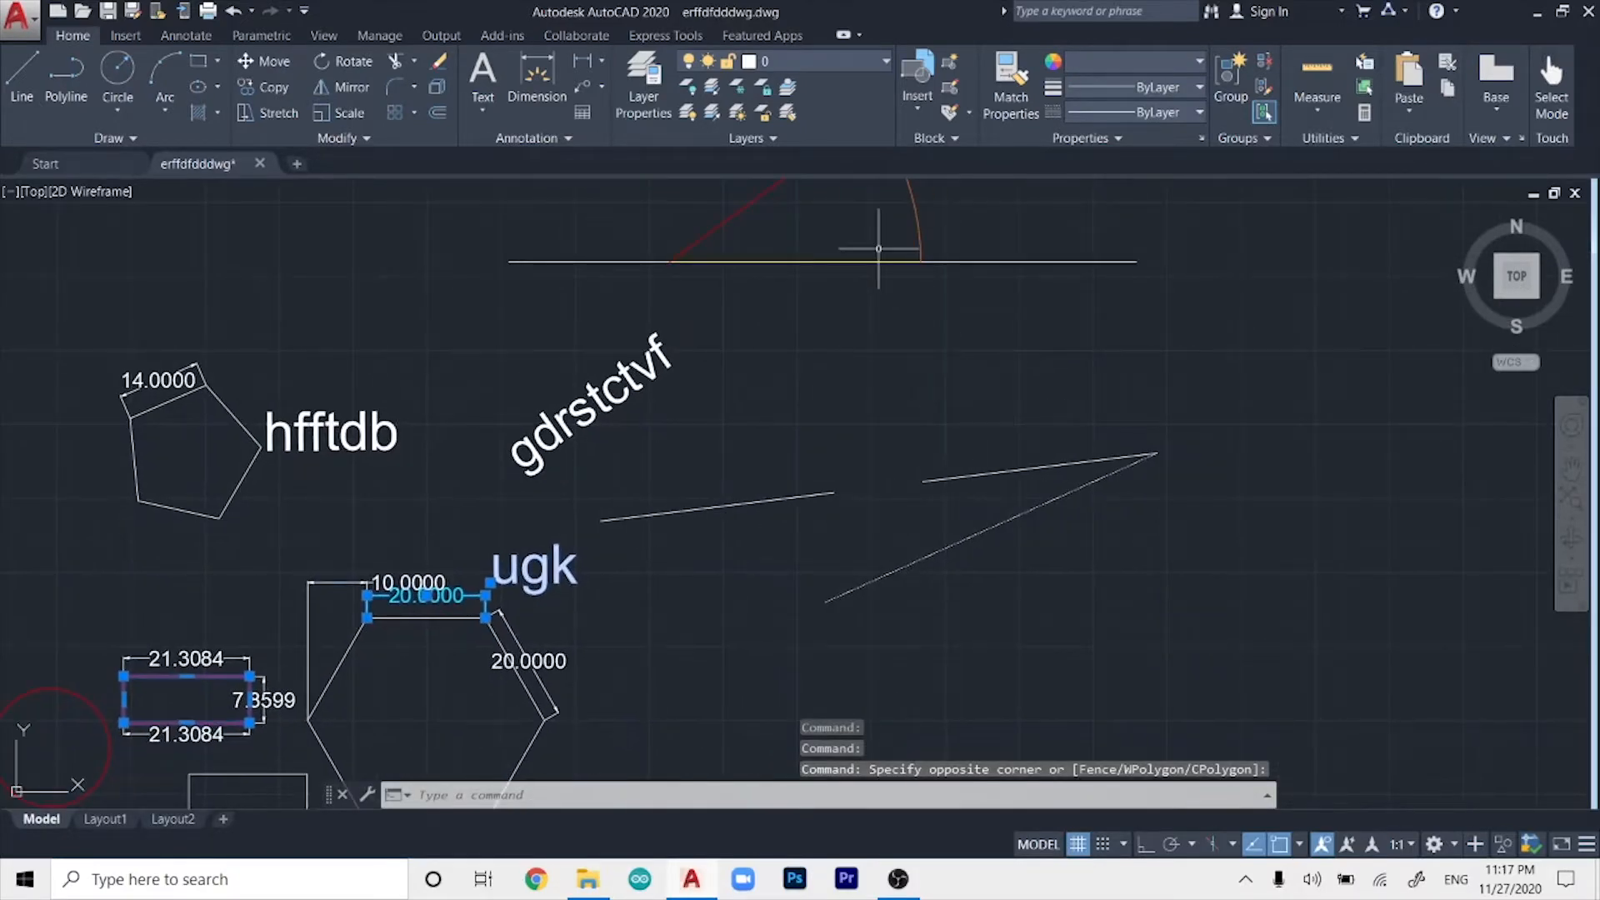
middle_drag(878, 248, 829, 364)
scroll(620, 437, down, 2)
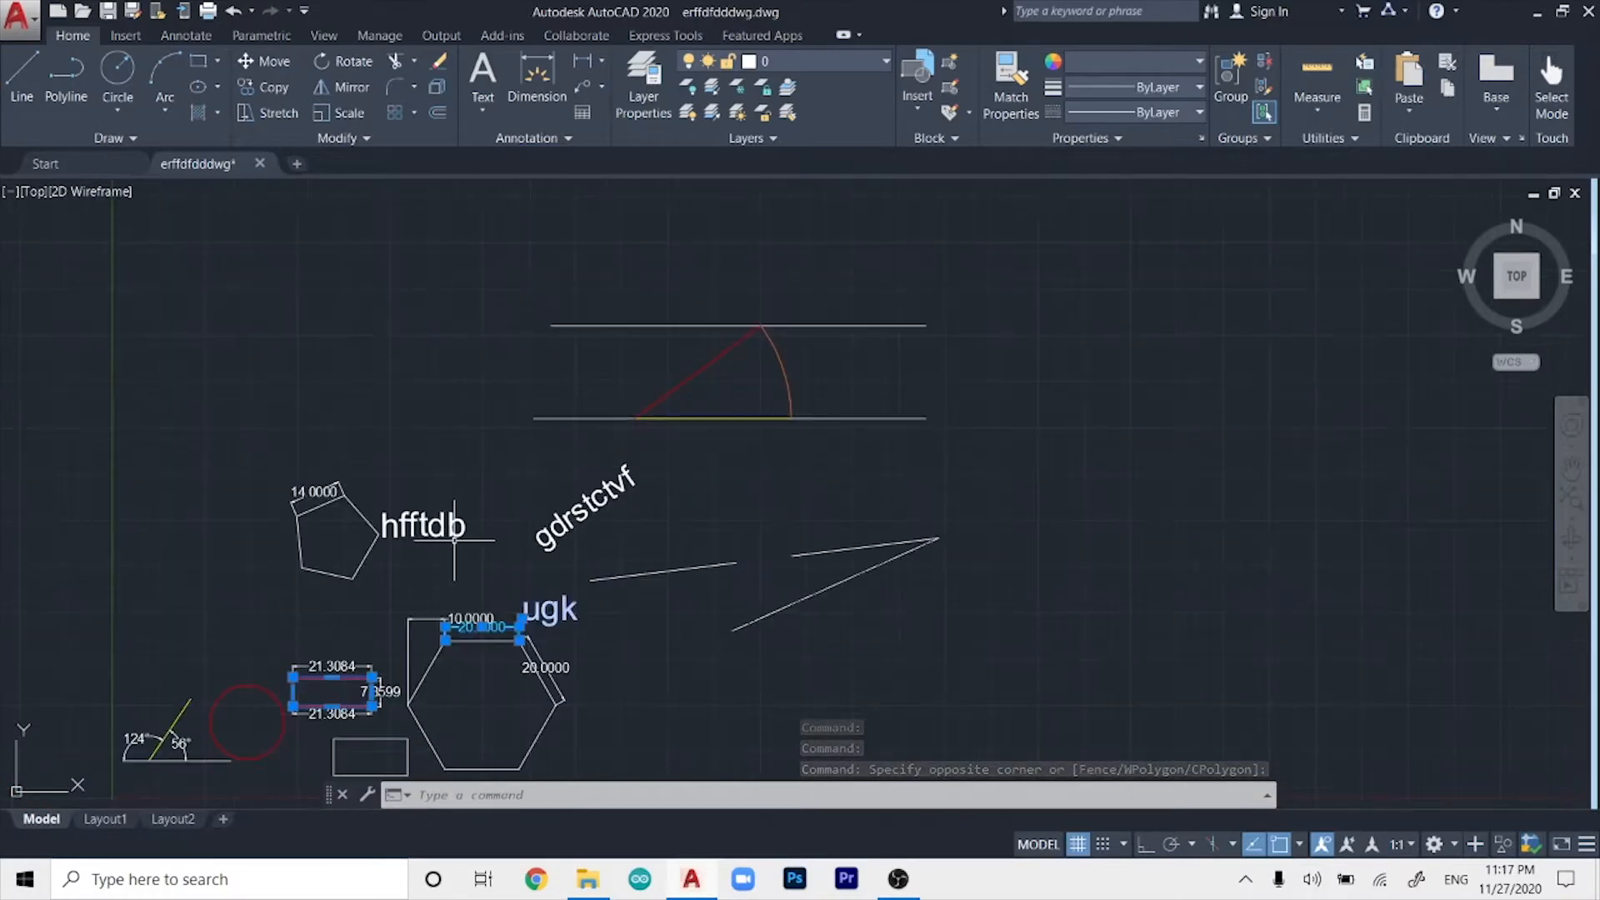
middle_drag(454, 540, 782, 316)
scroll(669, 397, up, 2)
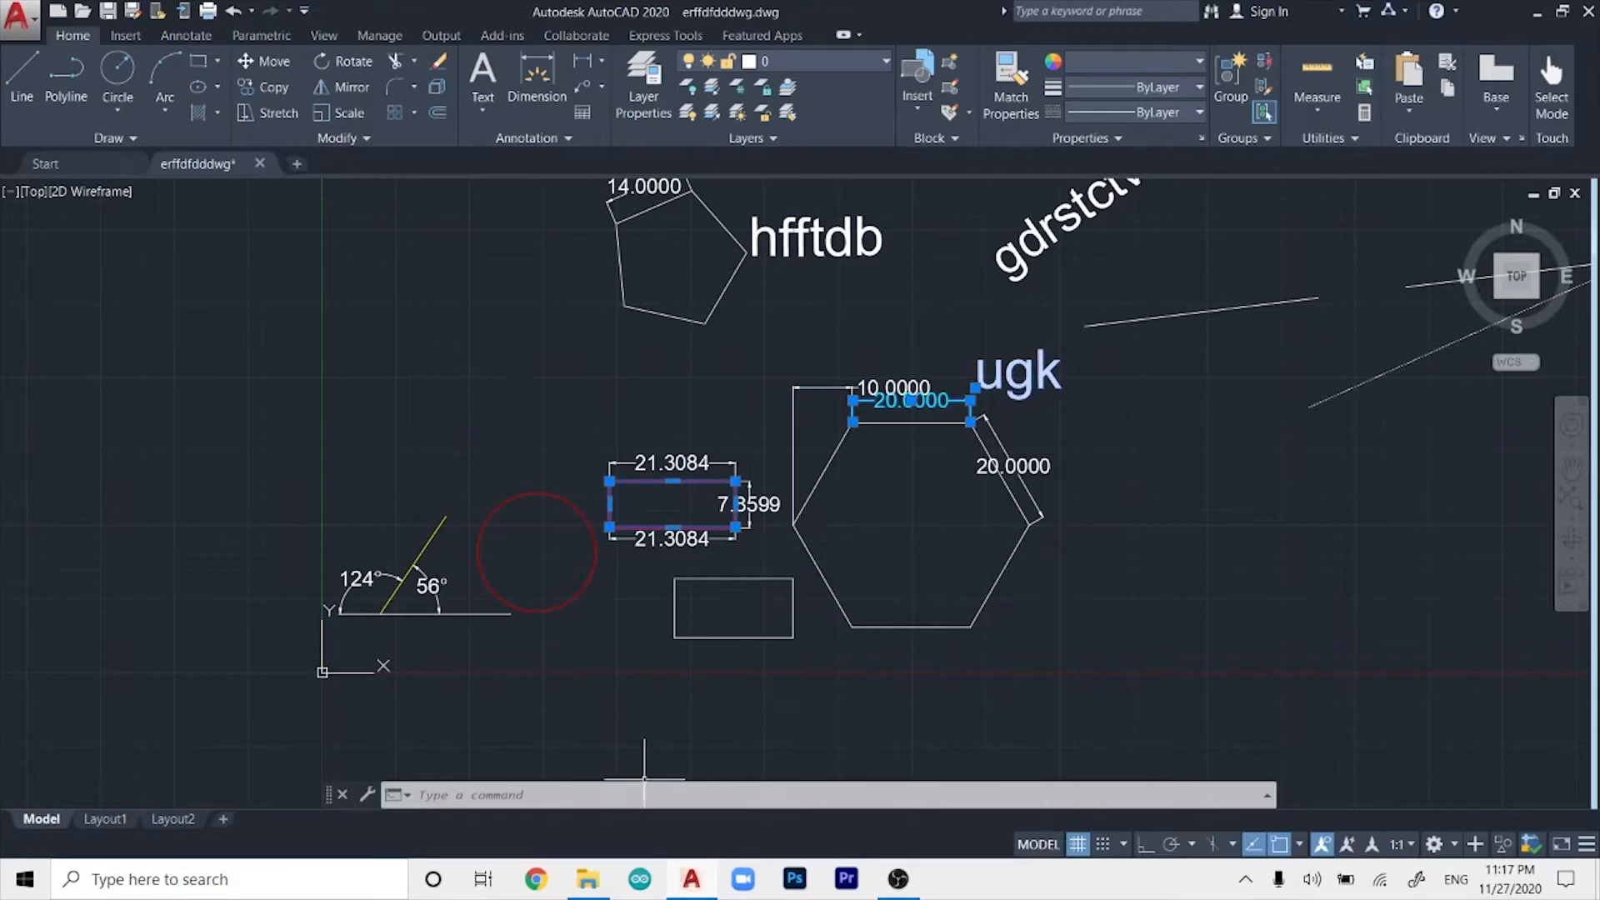
middle_drag(939, 515, 905, 584)
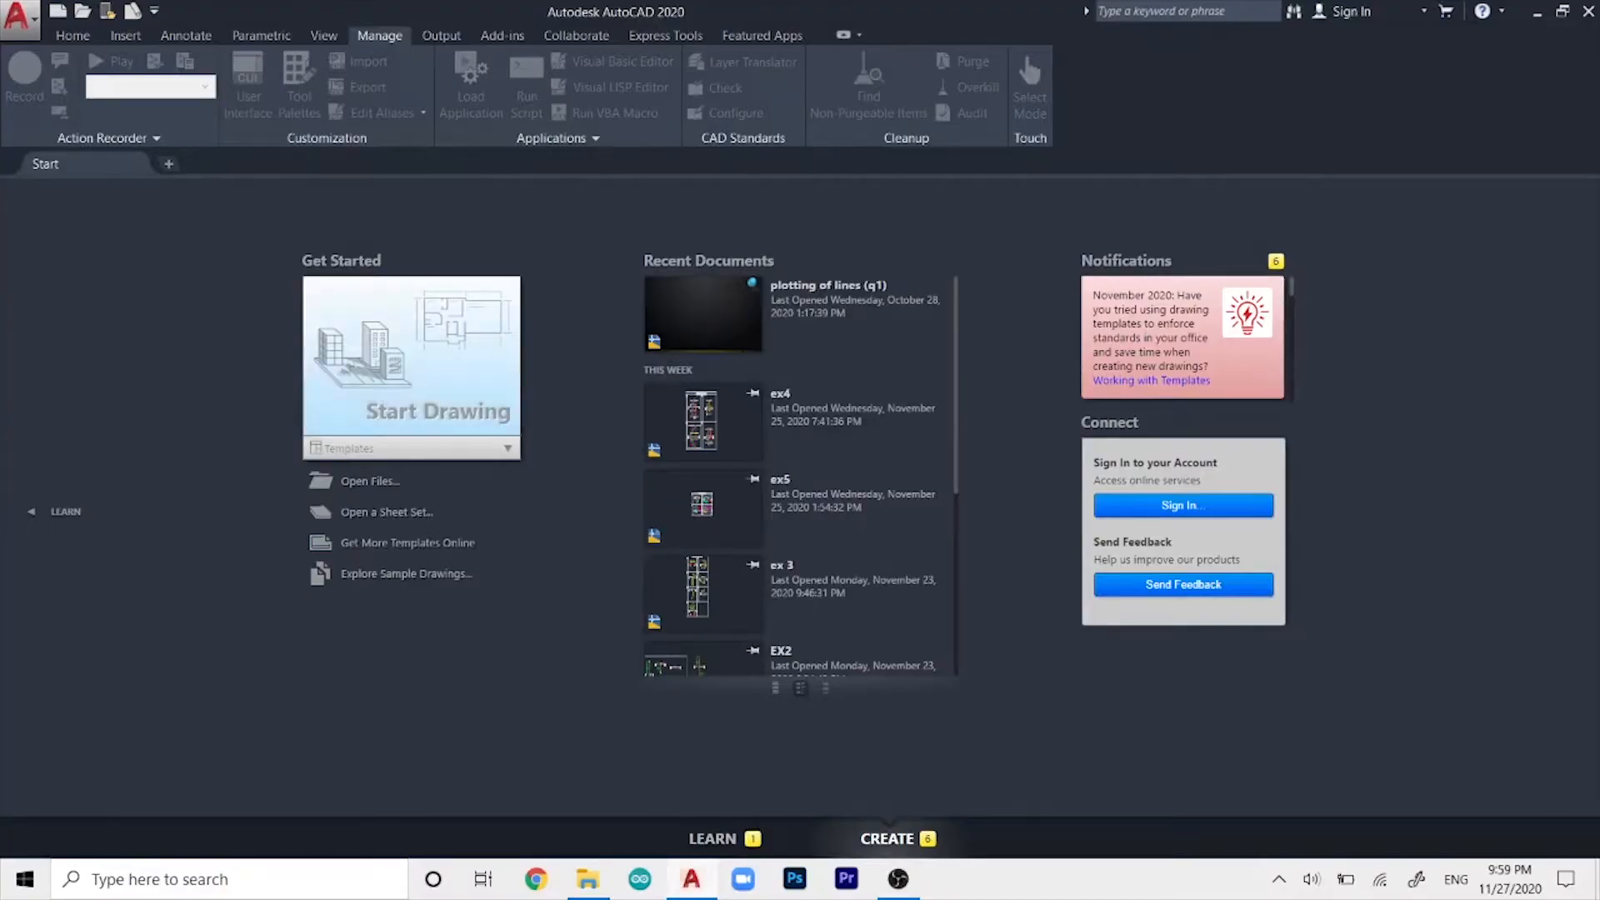
- Start a new blank drawing and bring up the basic drawing tools
click(417, 363)
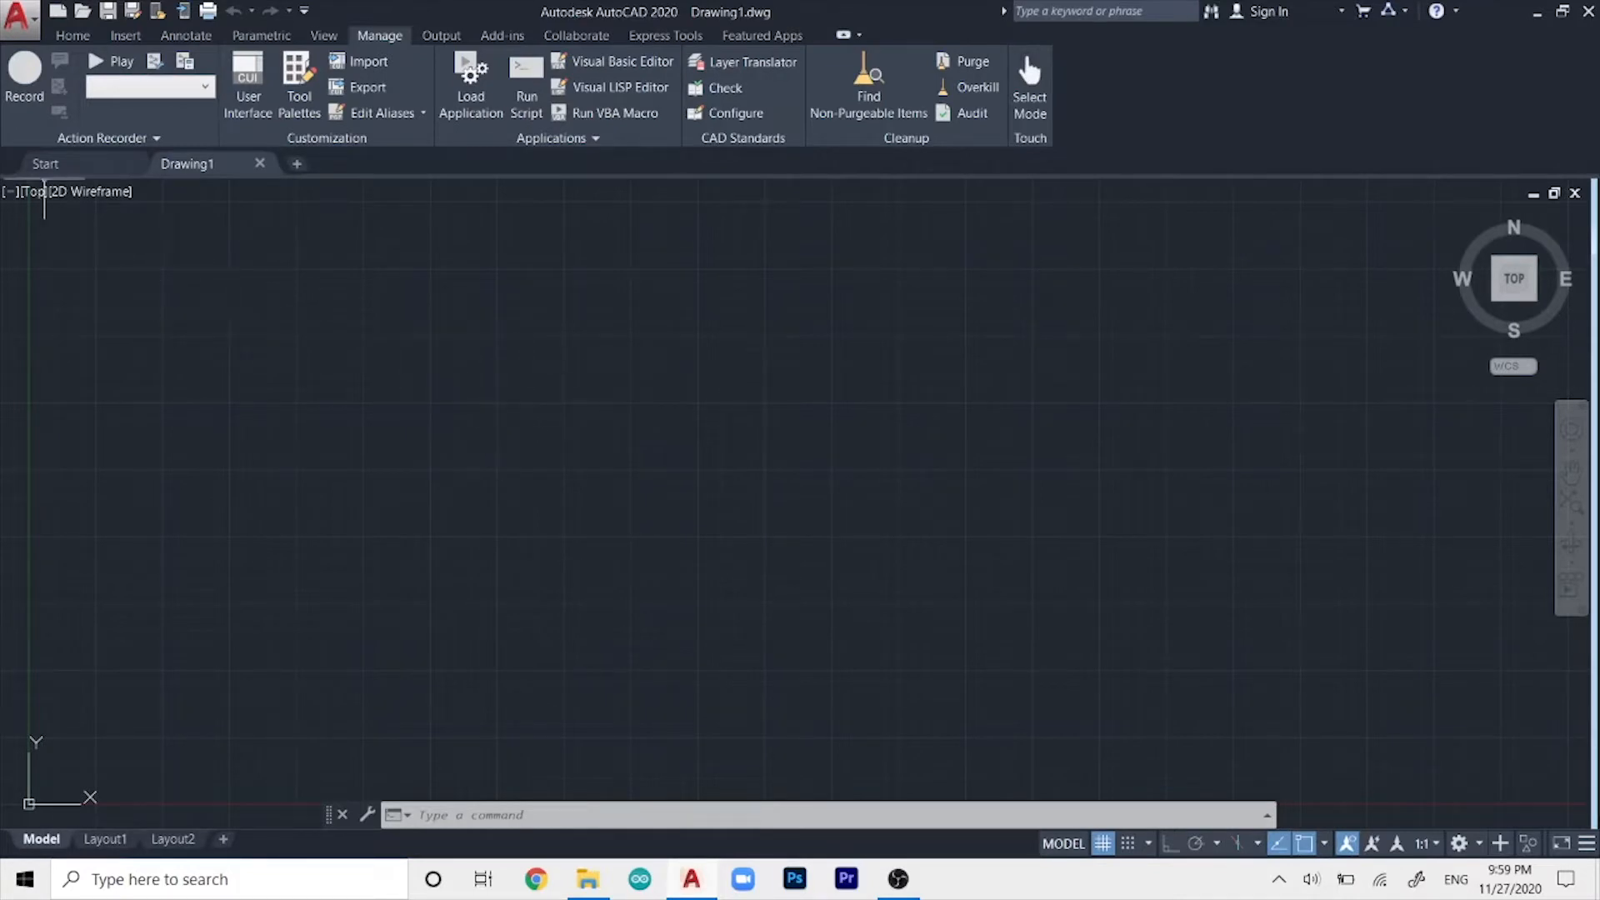
click(73, 35)
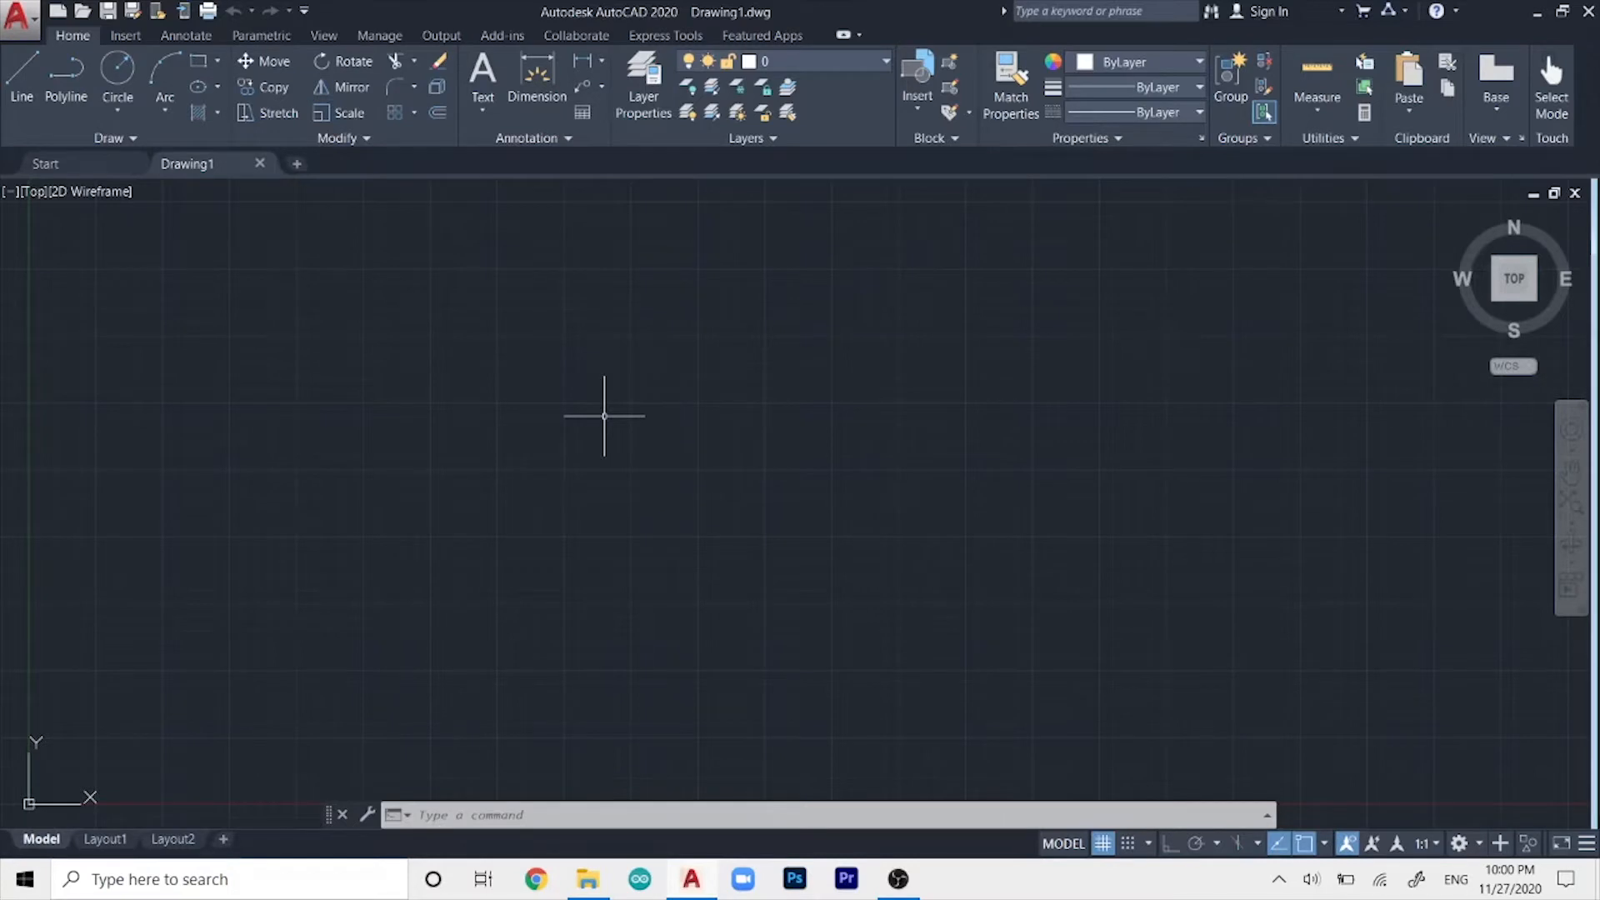
- Draw a single line 20 units long at 56° from the horizontal, above and beside the origin, with orthogonal restriction off
text(l)
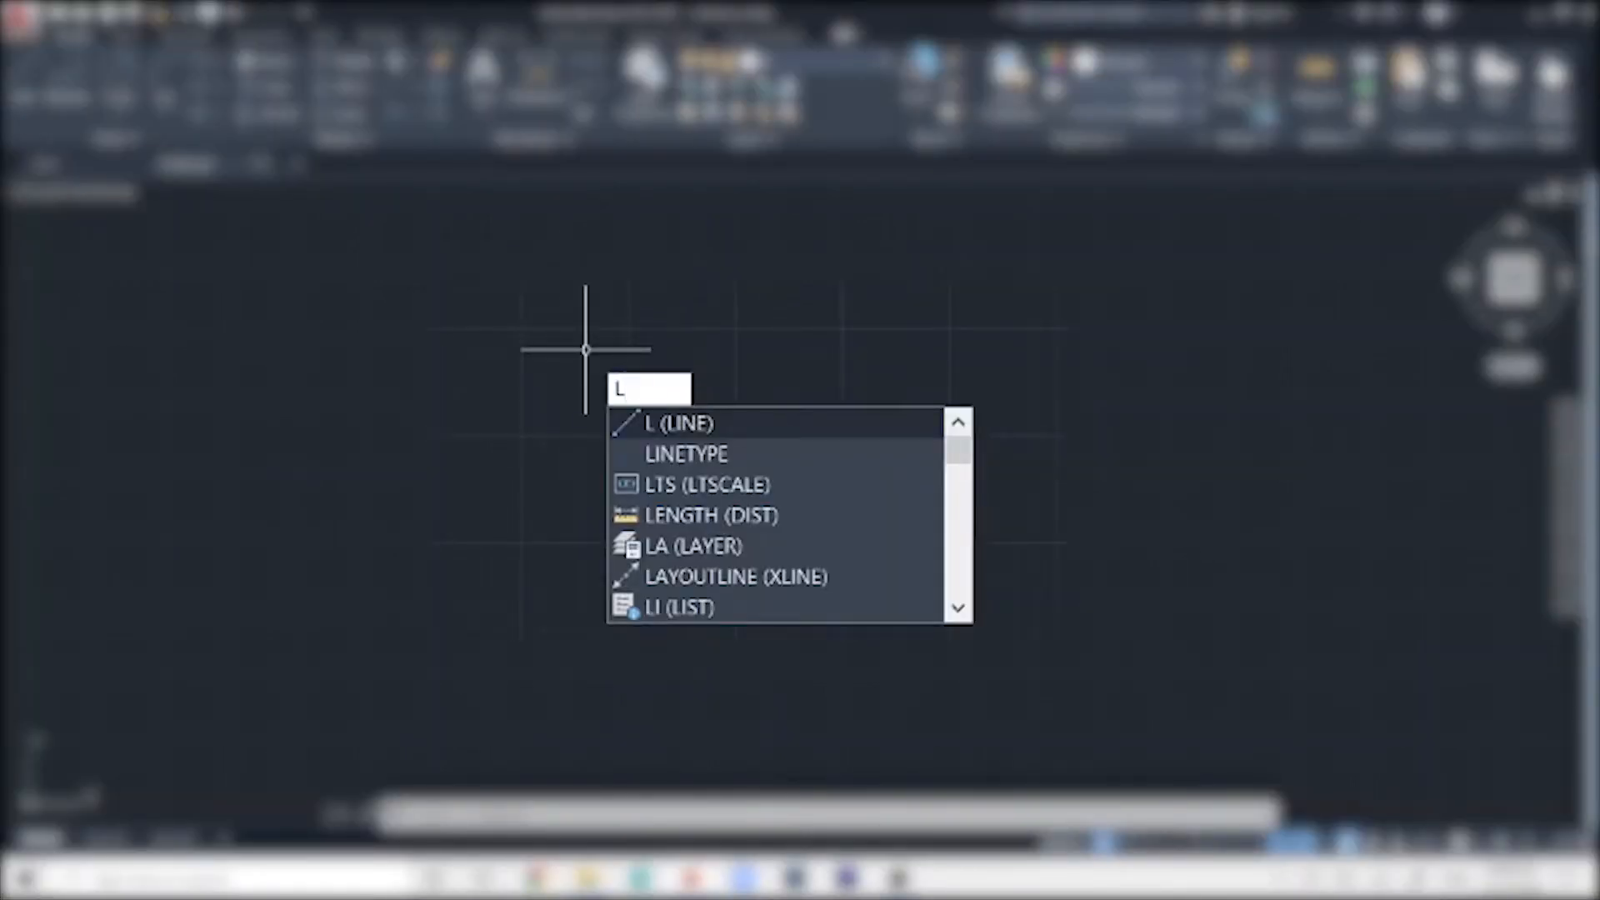
key(Return)
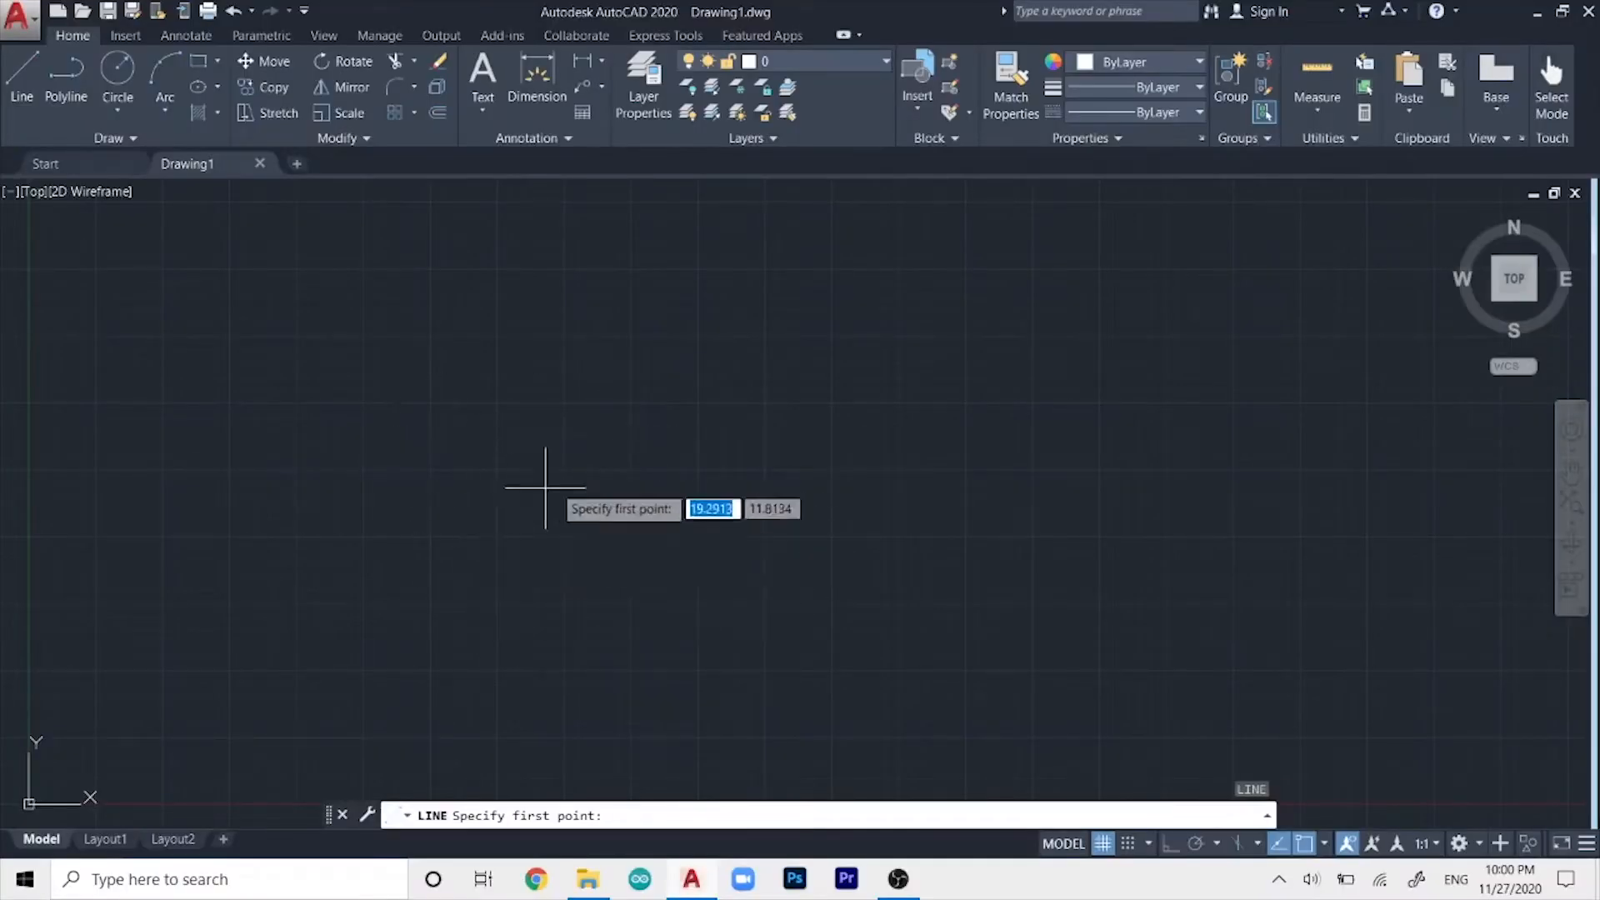
click(291, 539)
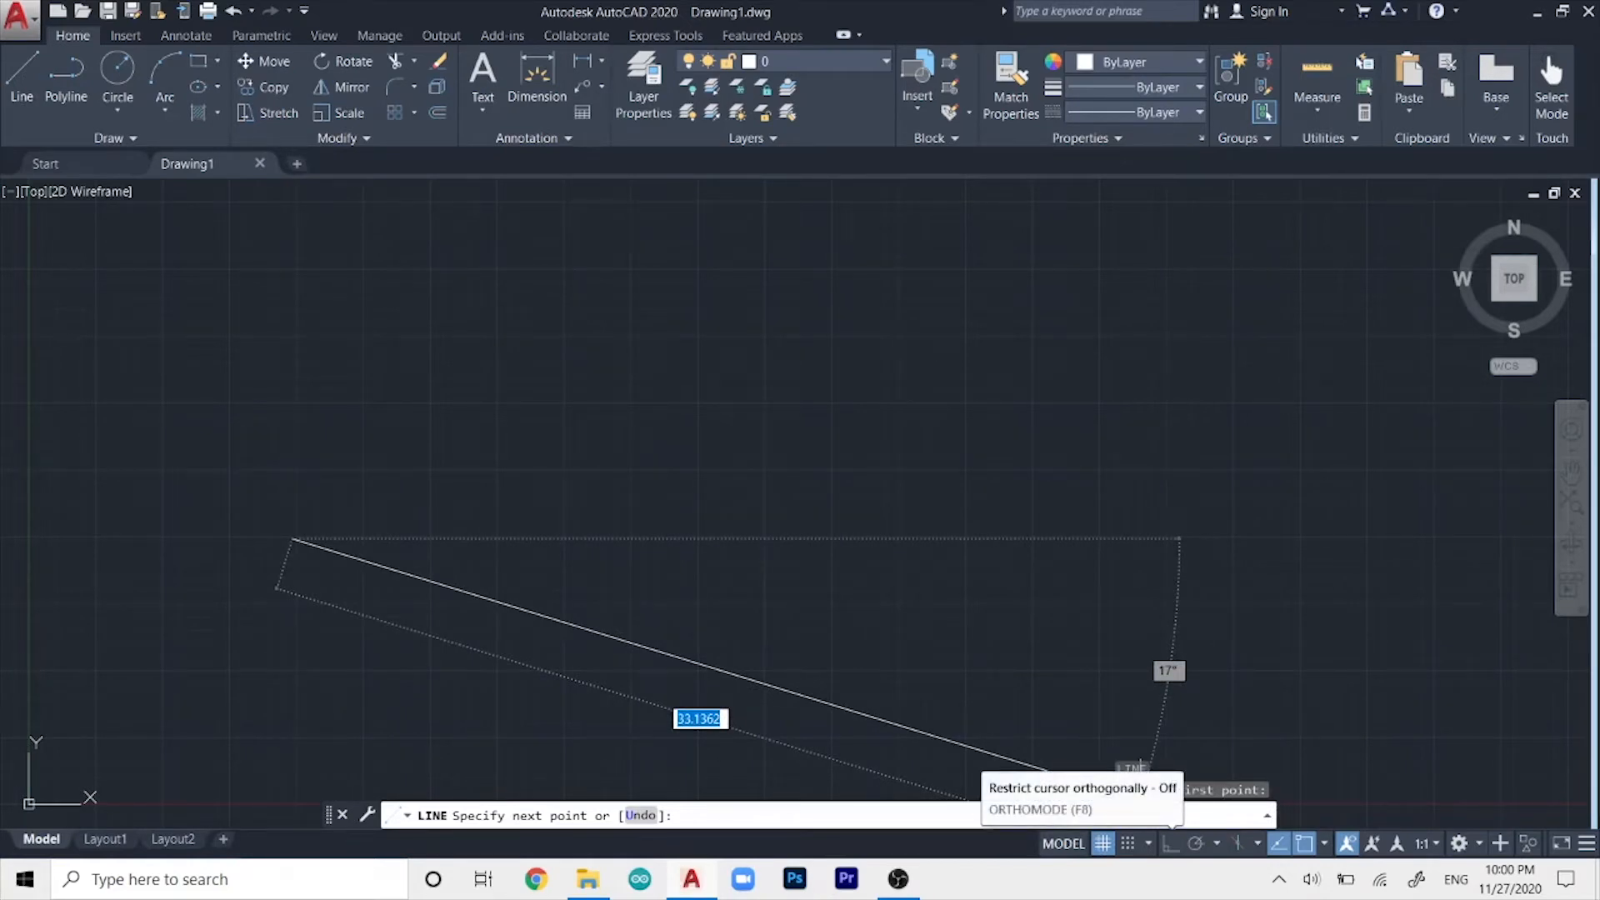
click(1170, 843)
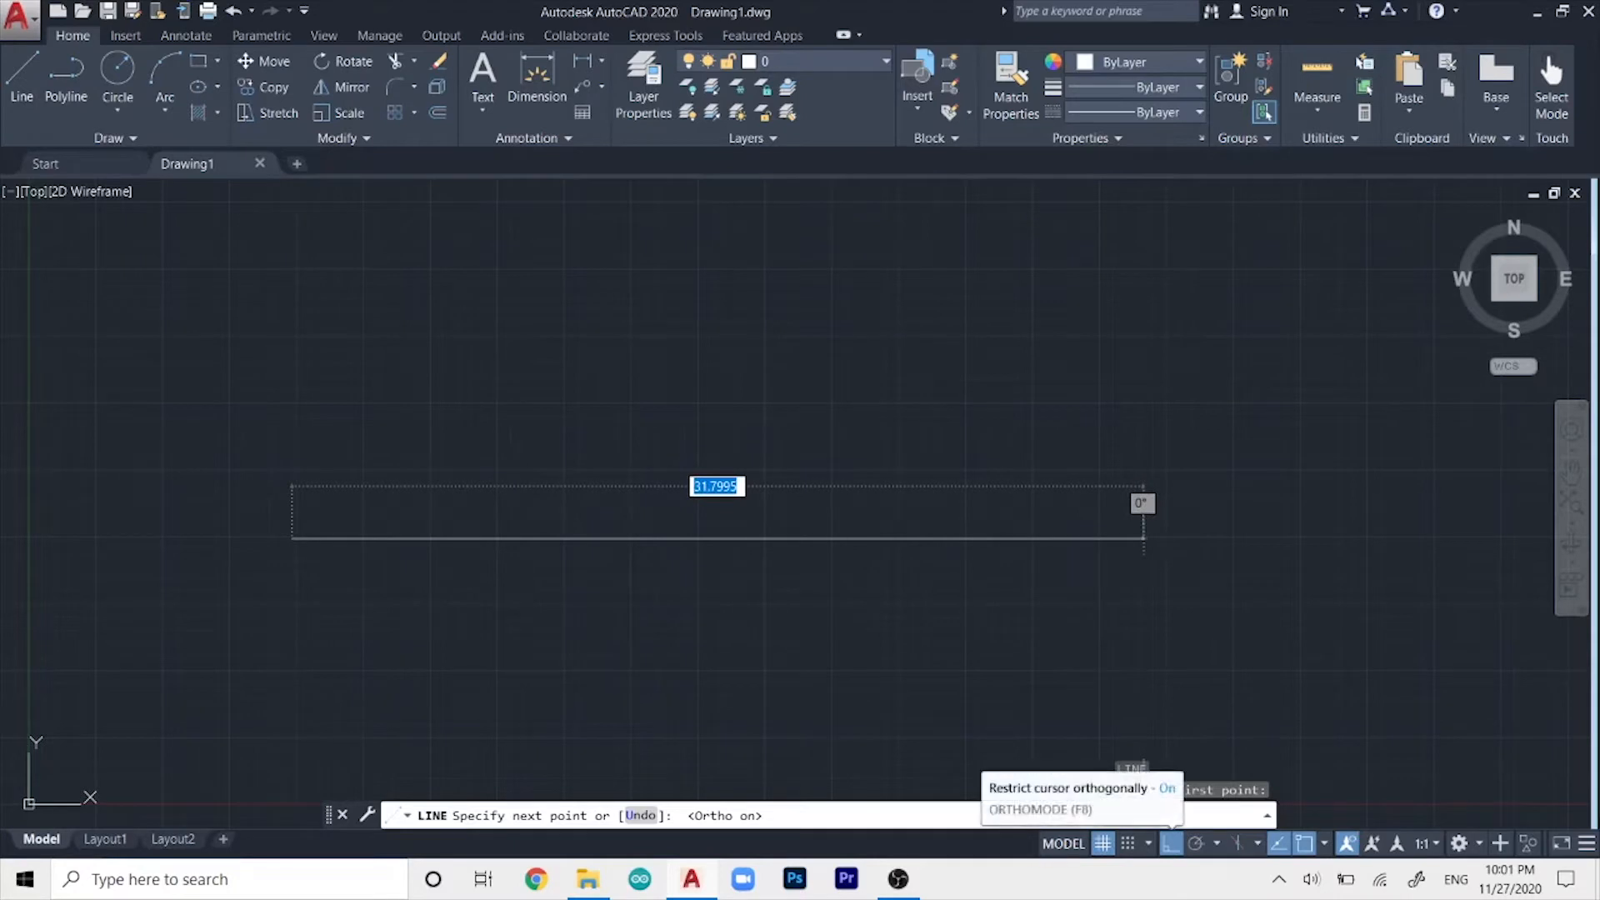
click(1171, 843)
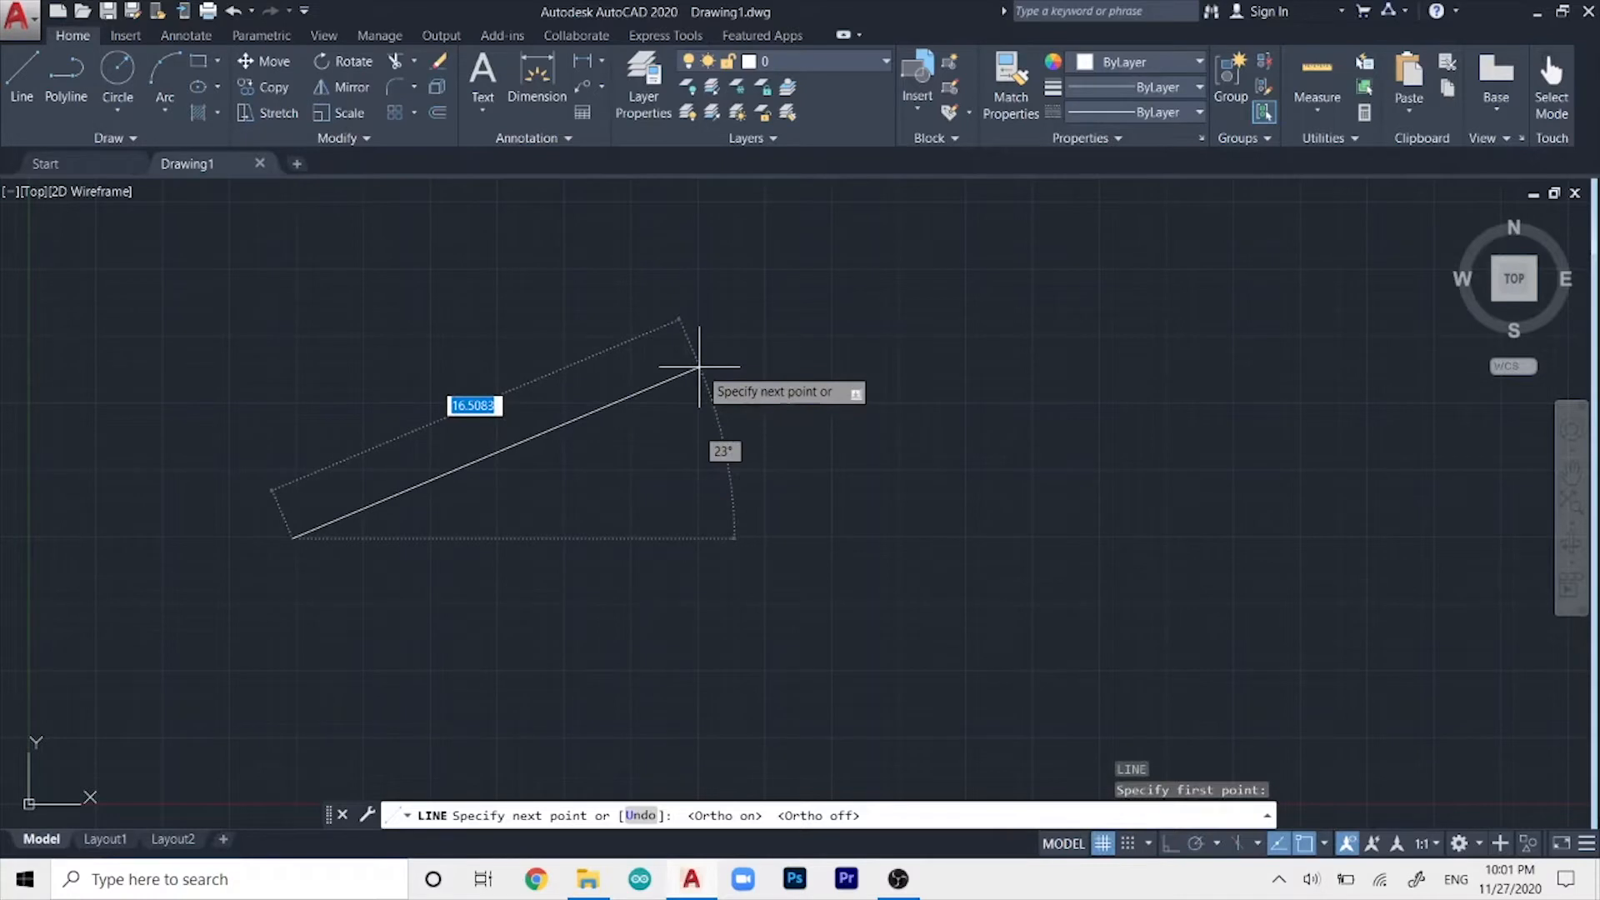
scroll(698, 366, down, 2)
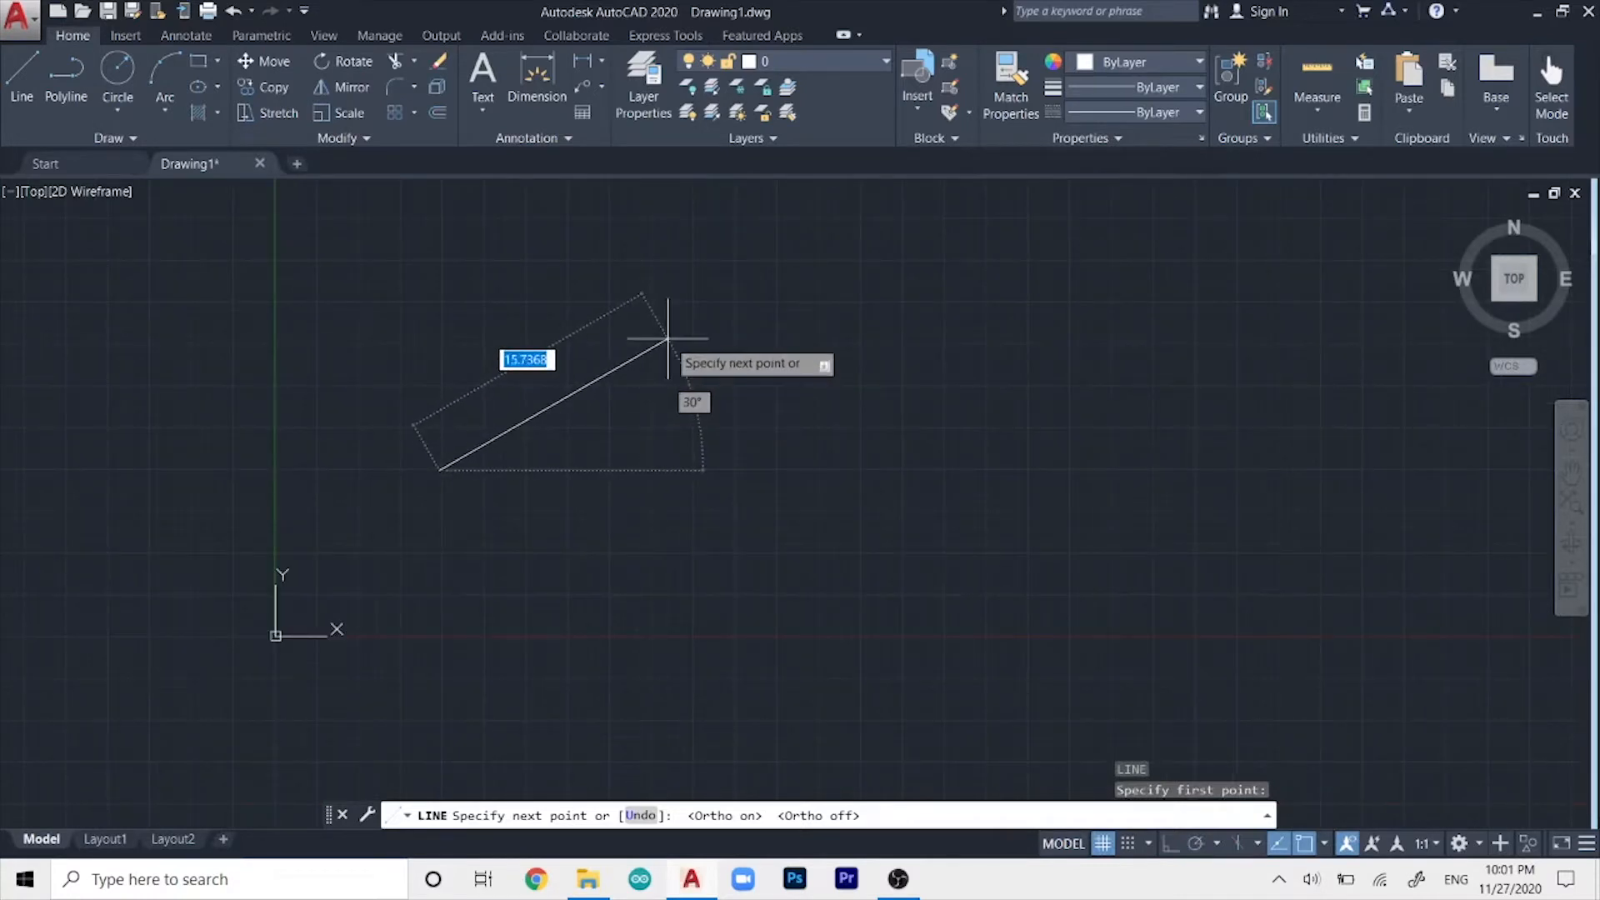
middle_drag(667, 338, 652, 407)
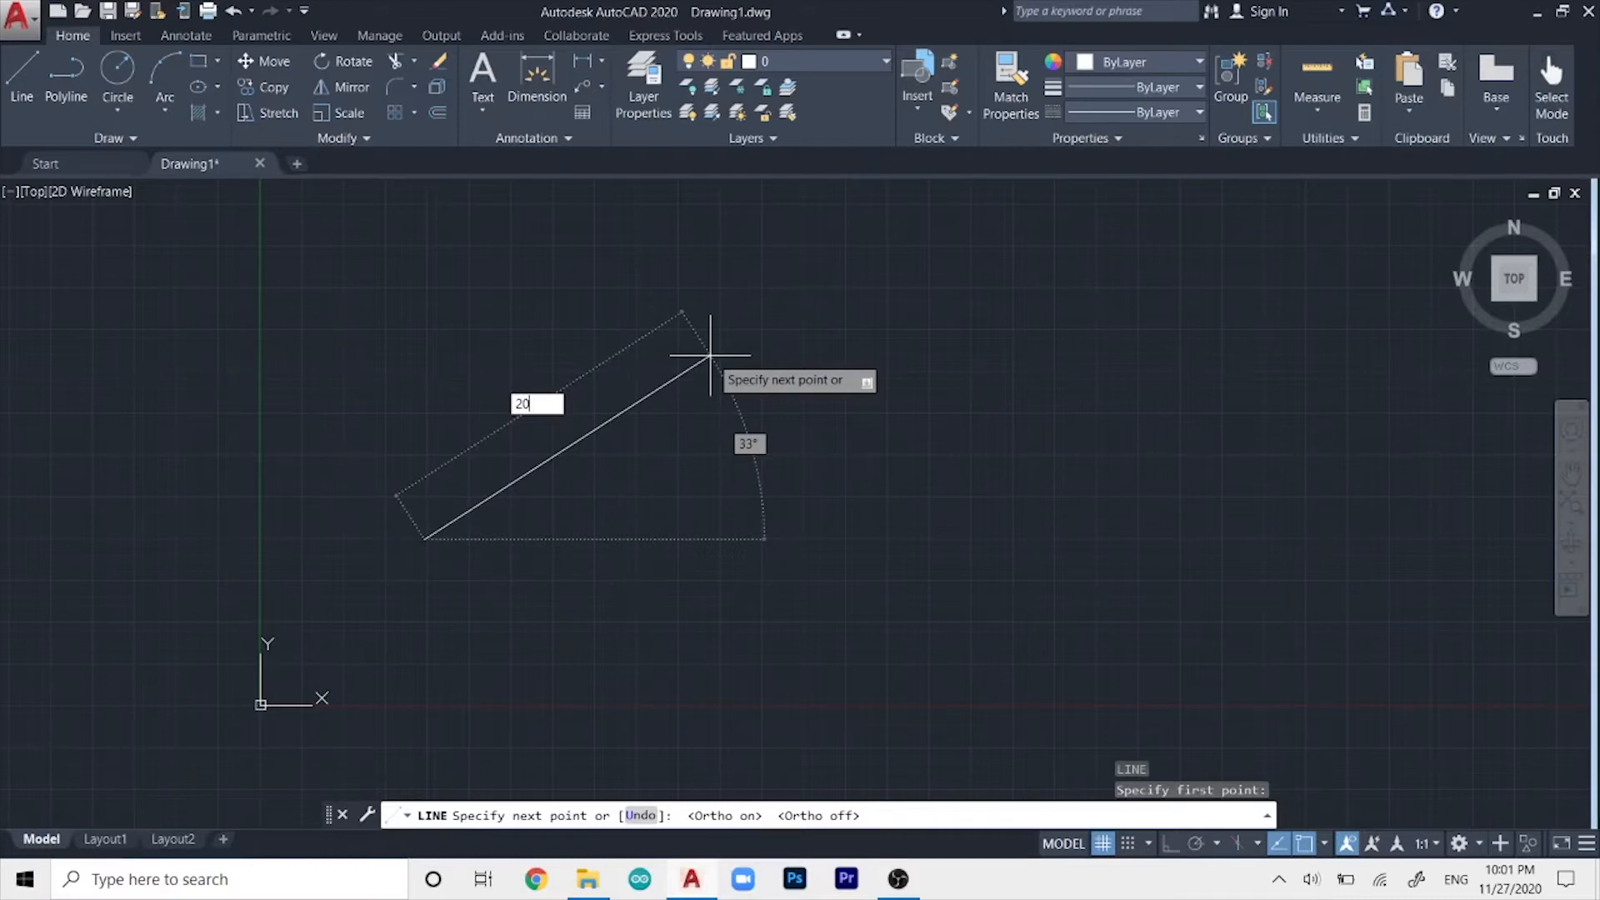
key(Tab)
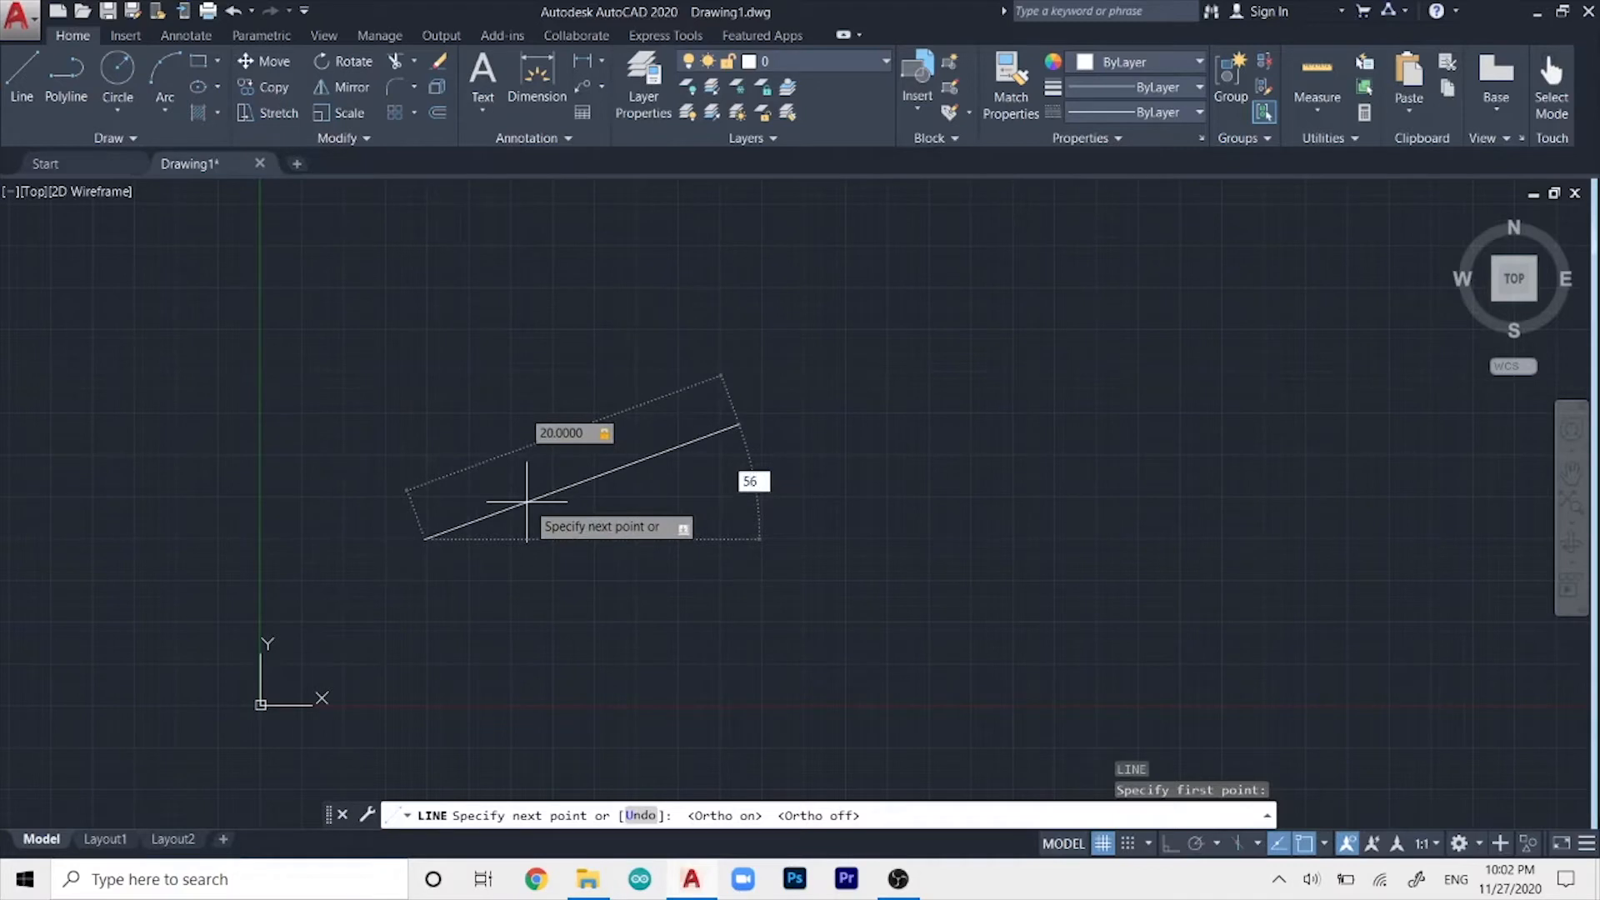
key(Return)
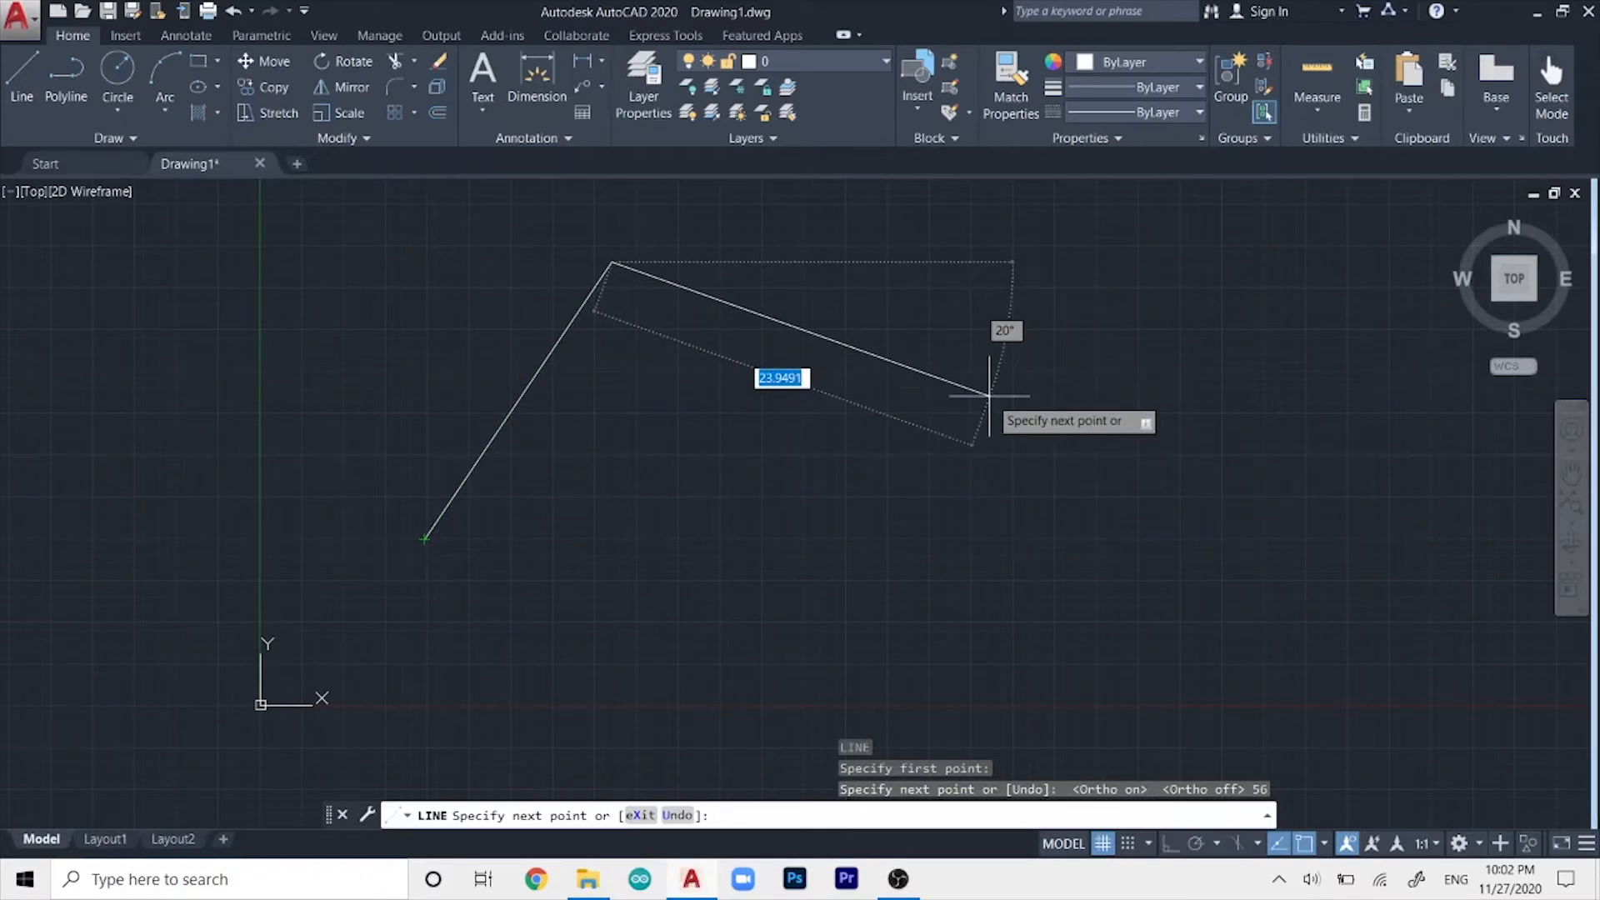
key(Escape)
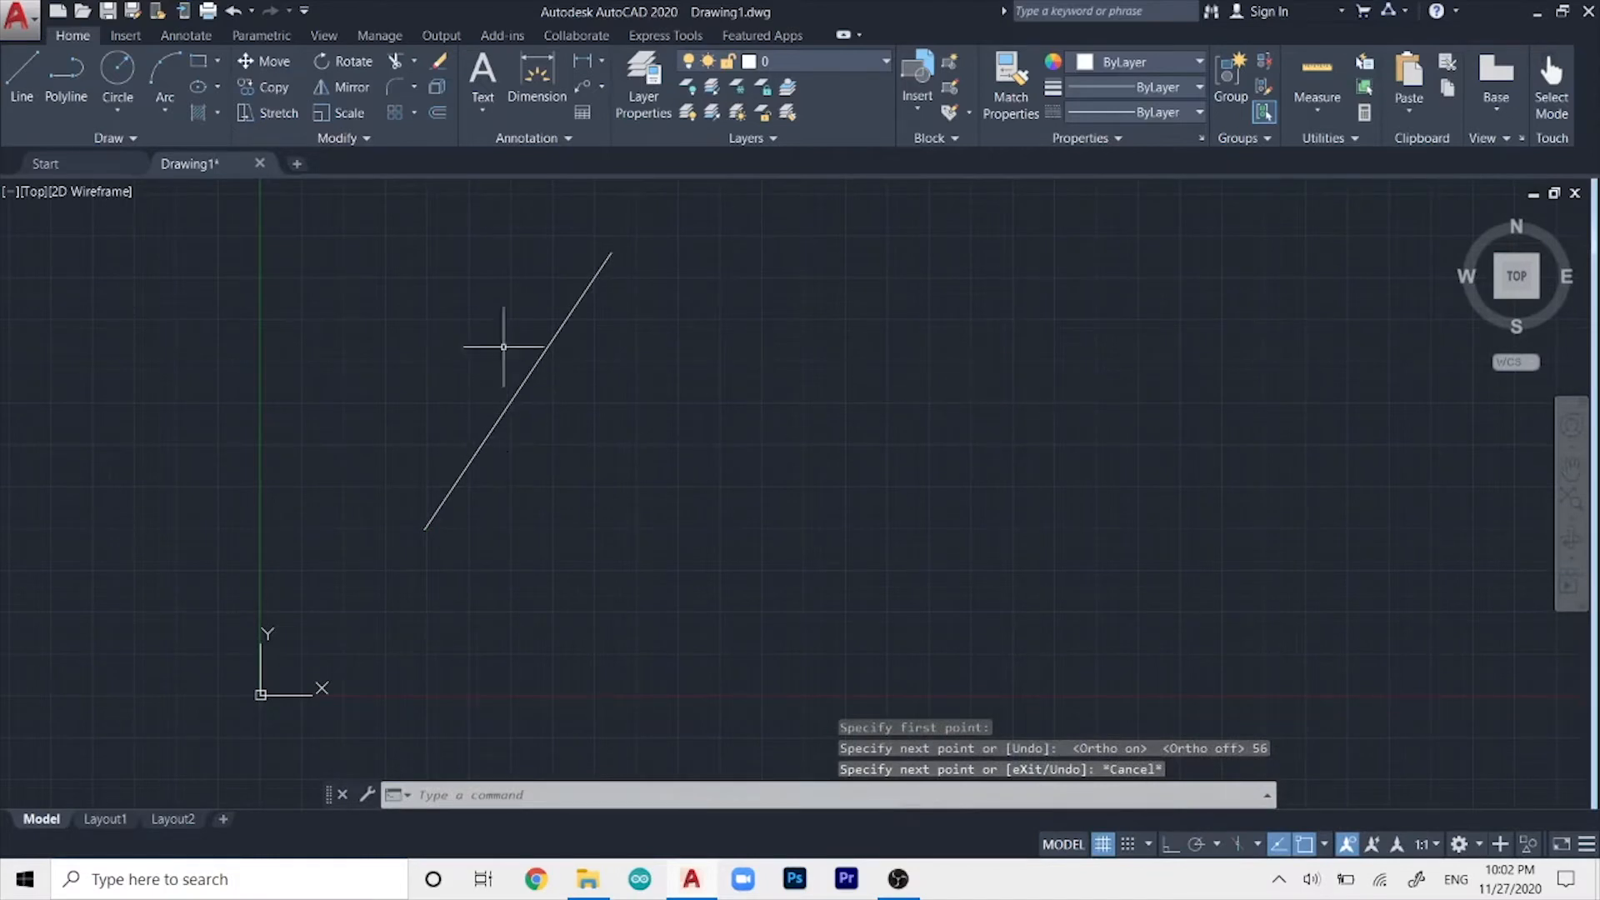
click(672, 317)
click(583, 356)
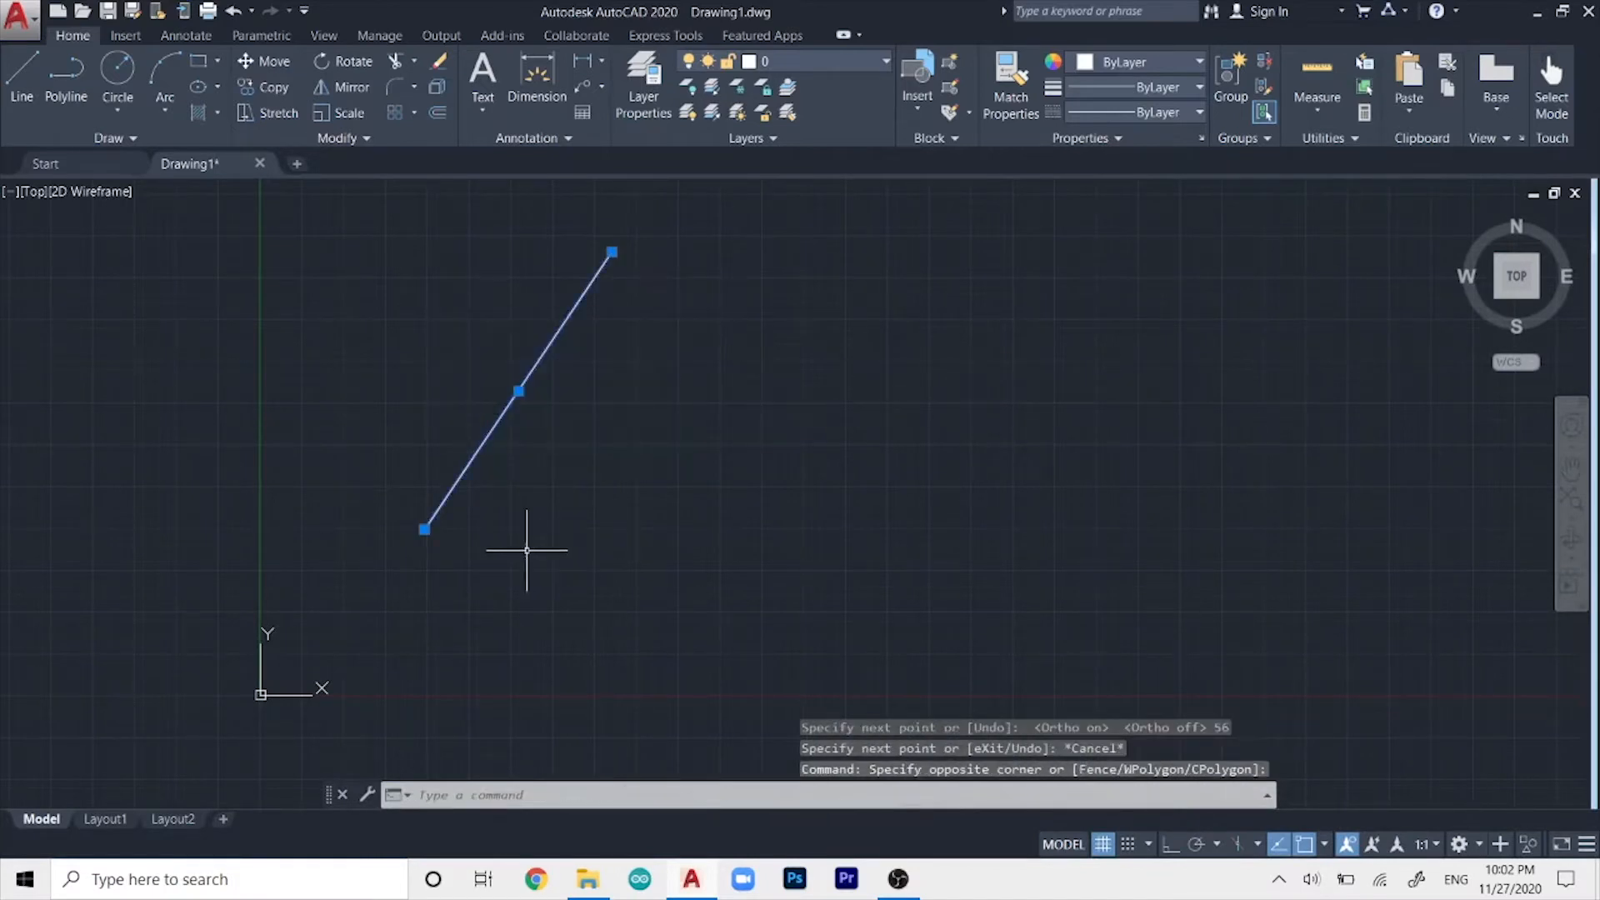
click(503, 525)
click(542, 503)
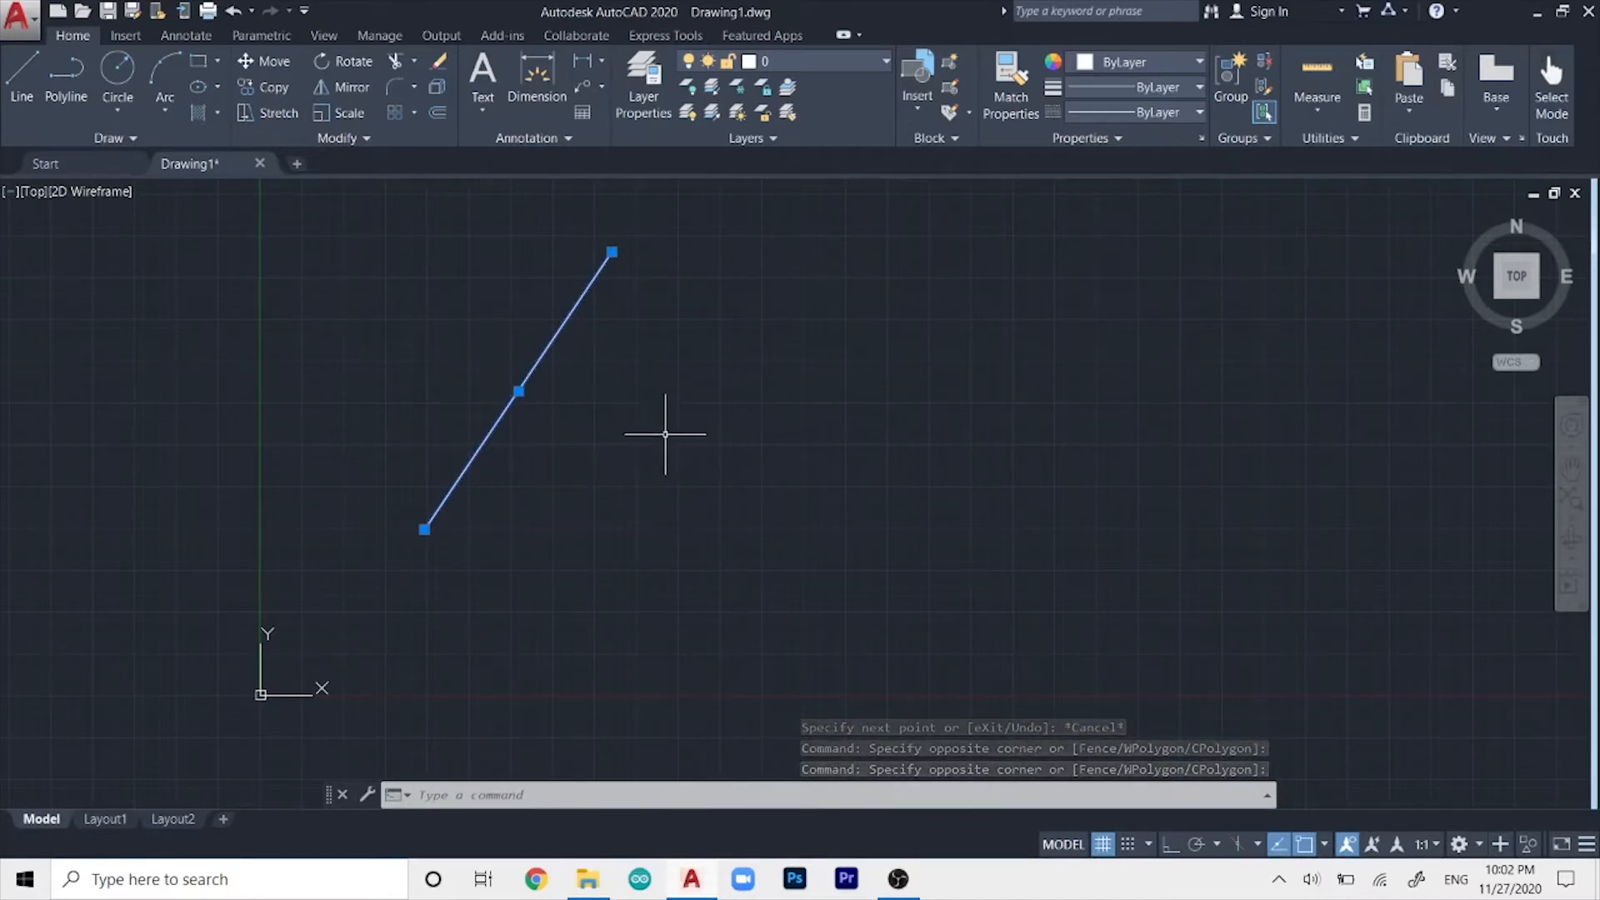
key(Escape)
- Draw a circle with a radius of 10 units in the empty space beside the angled line
middle_drag(854, 402, 559, 450)
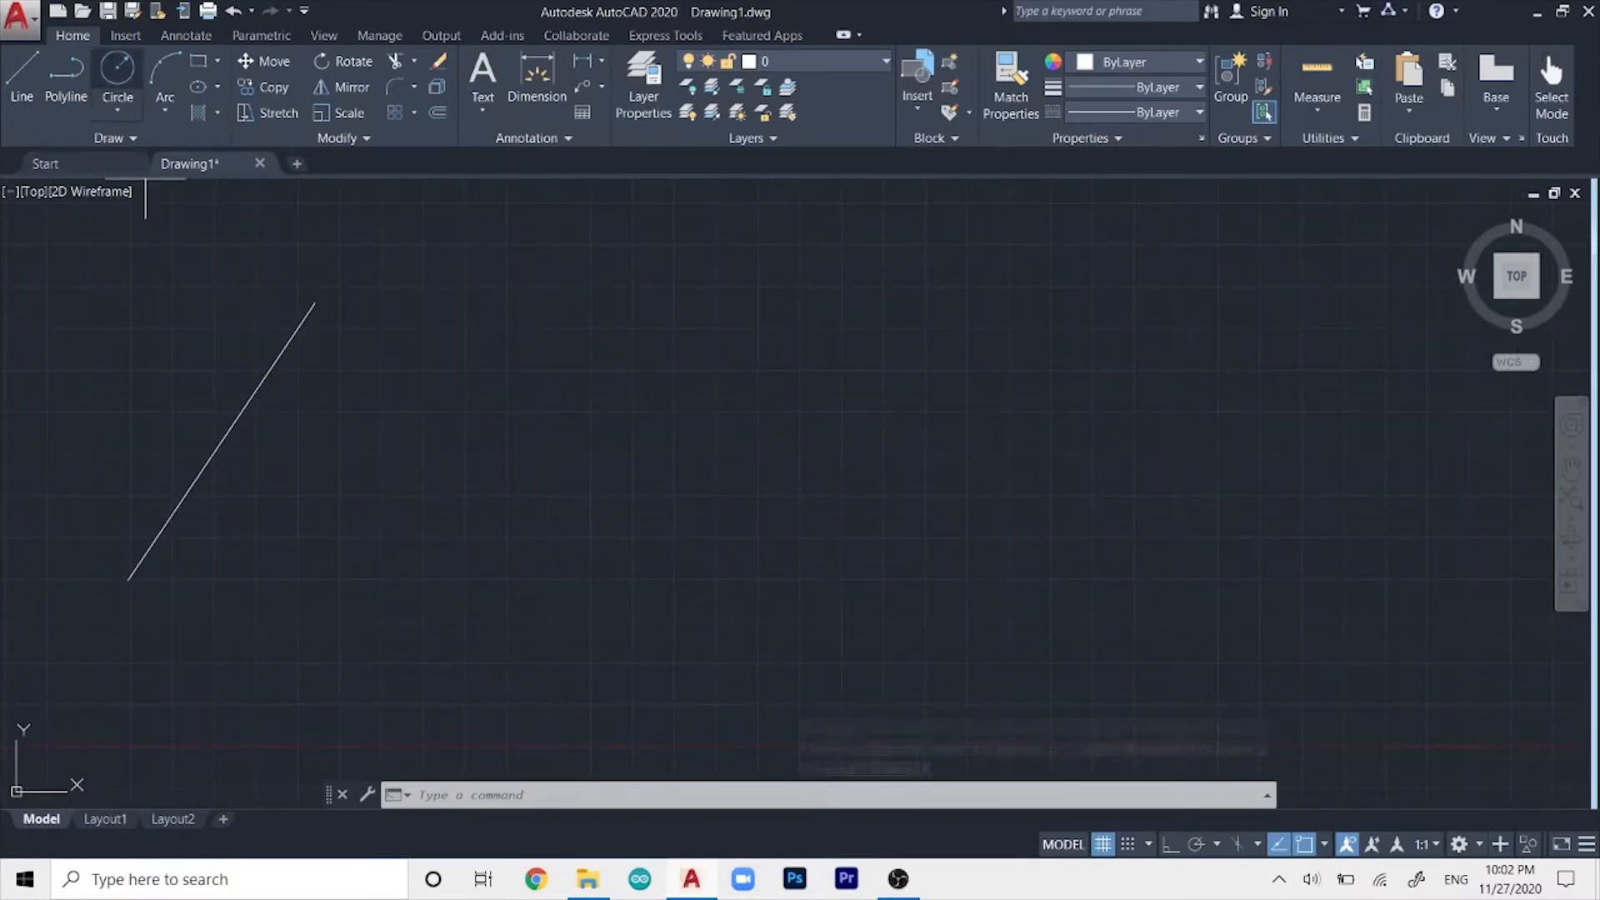
click(116, 68)
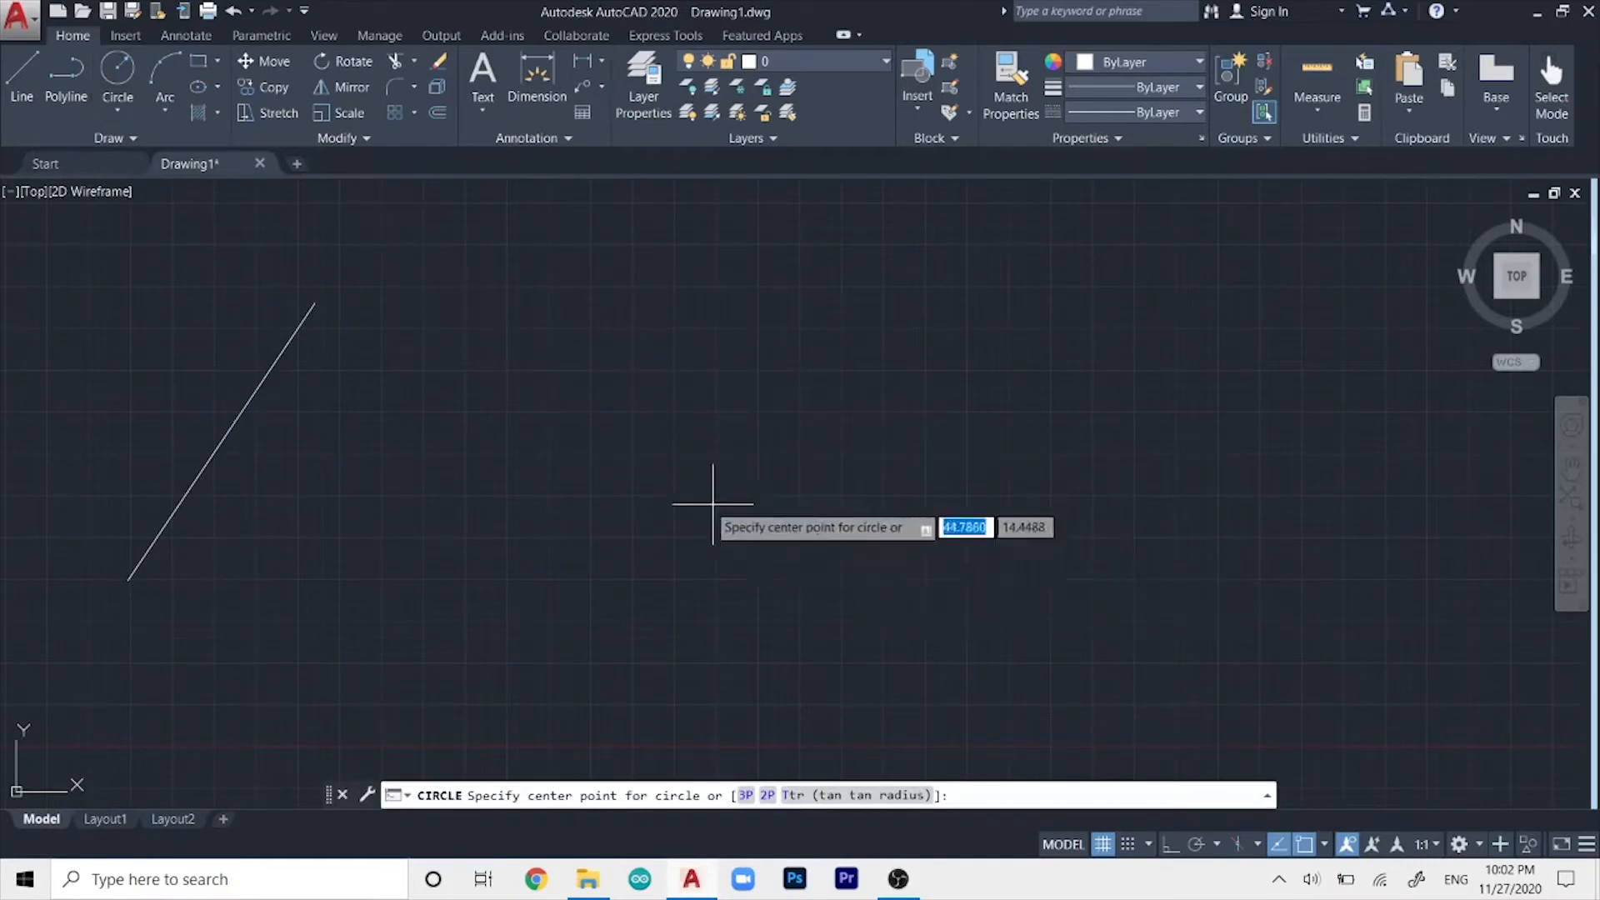
click(572, 406)
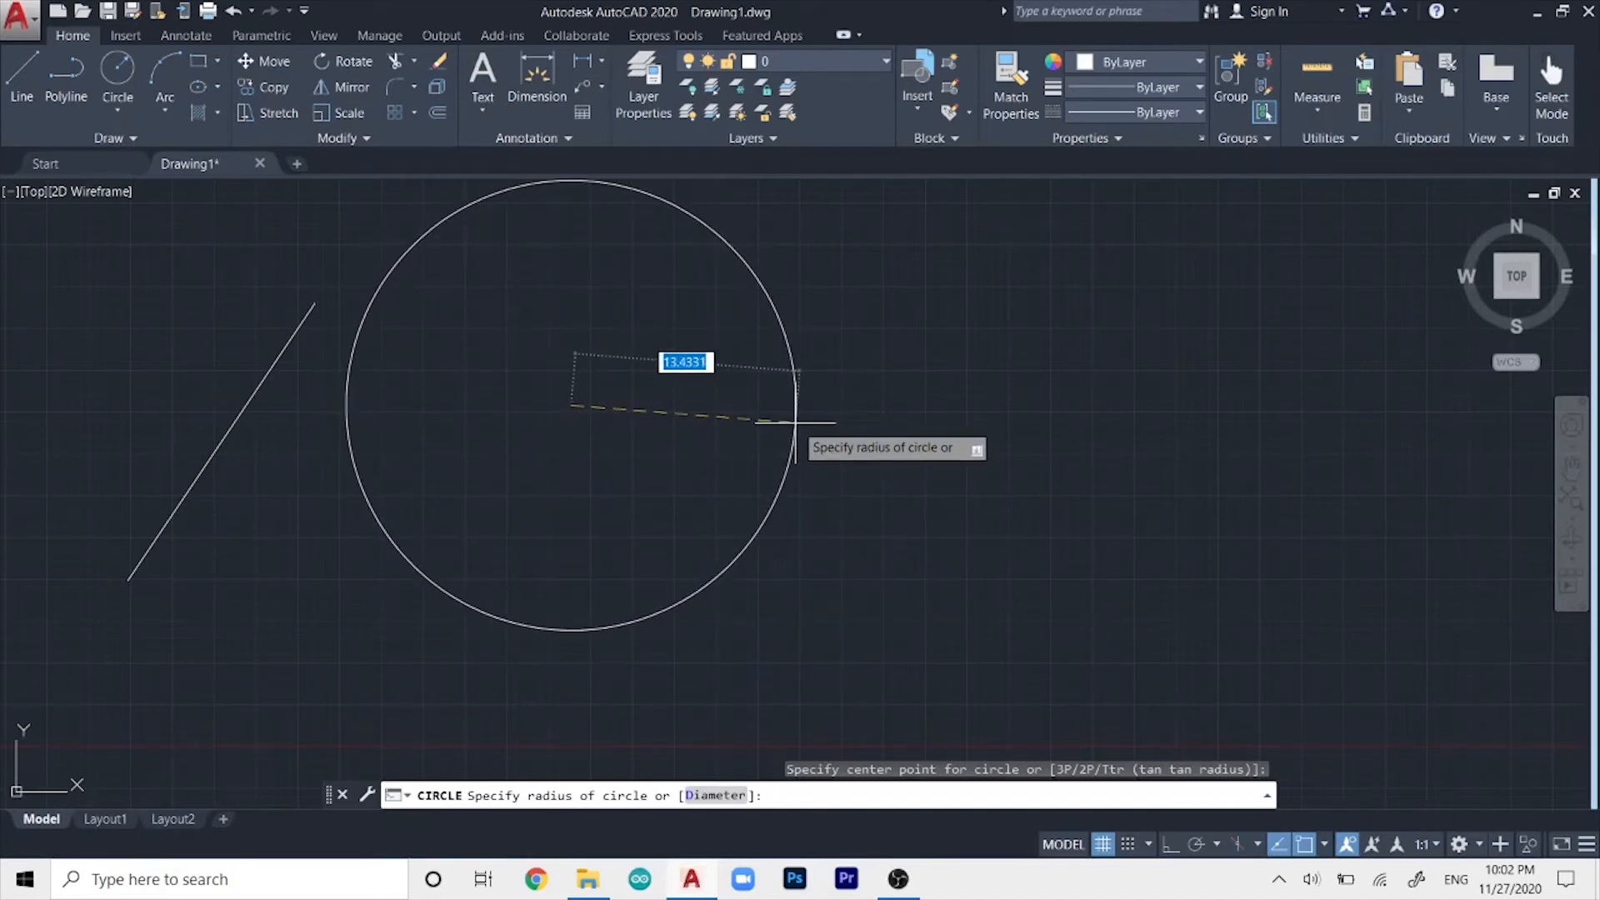
key(Return)
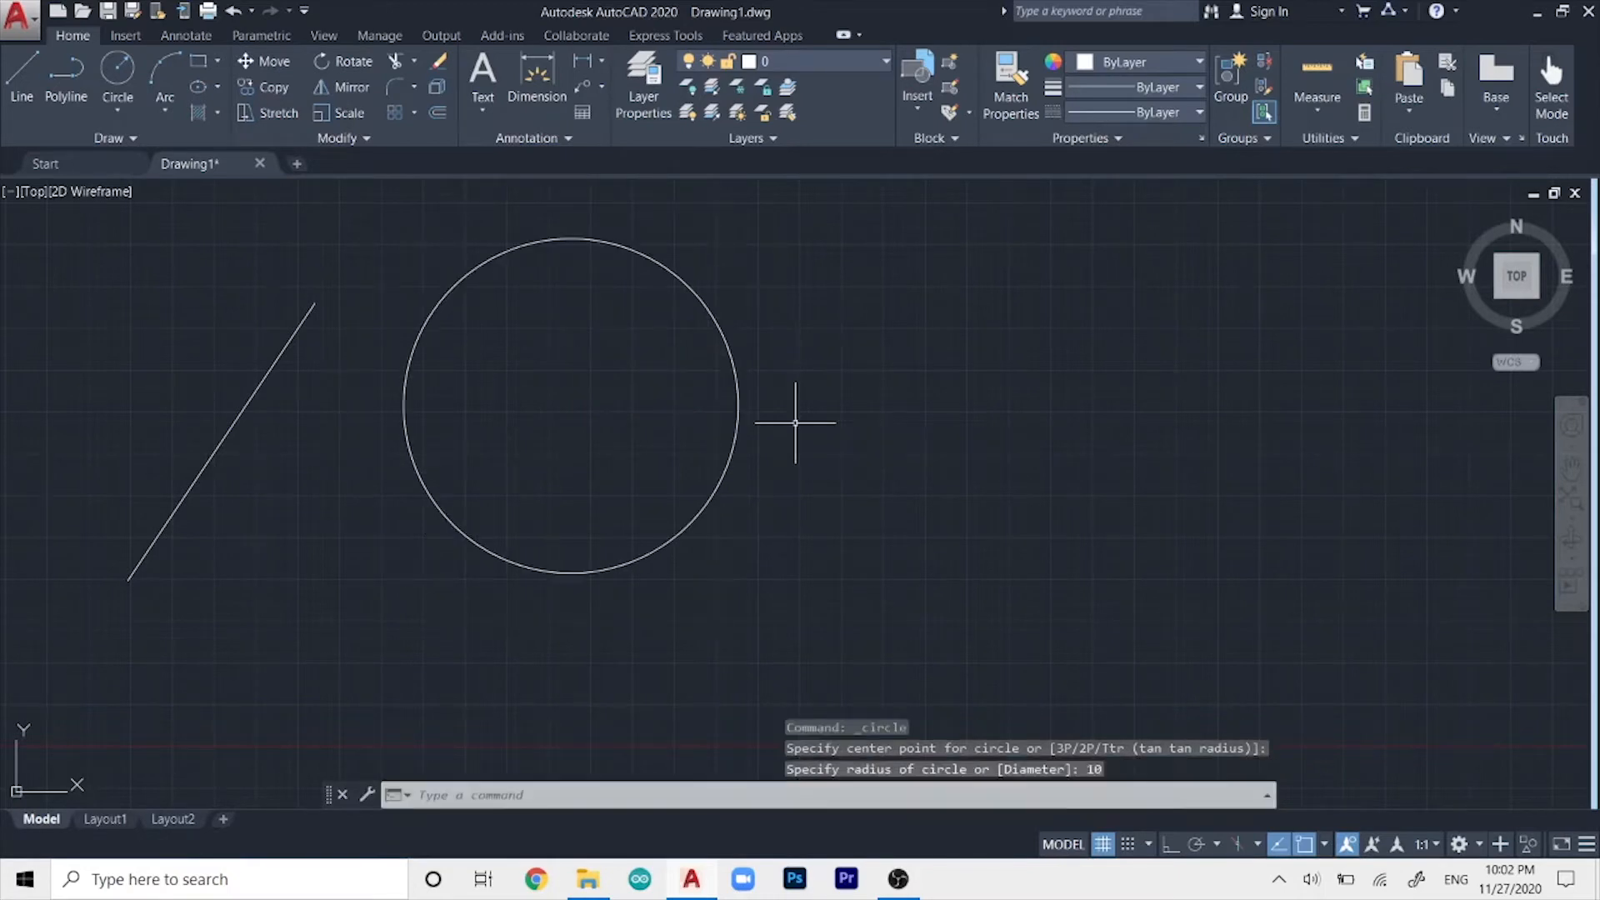
click(800, 252)
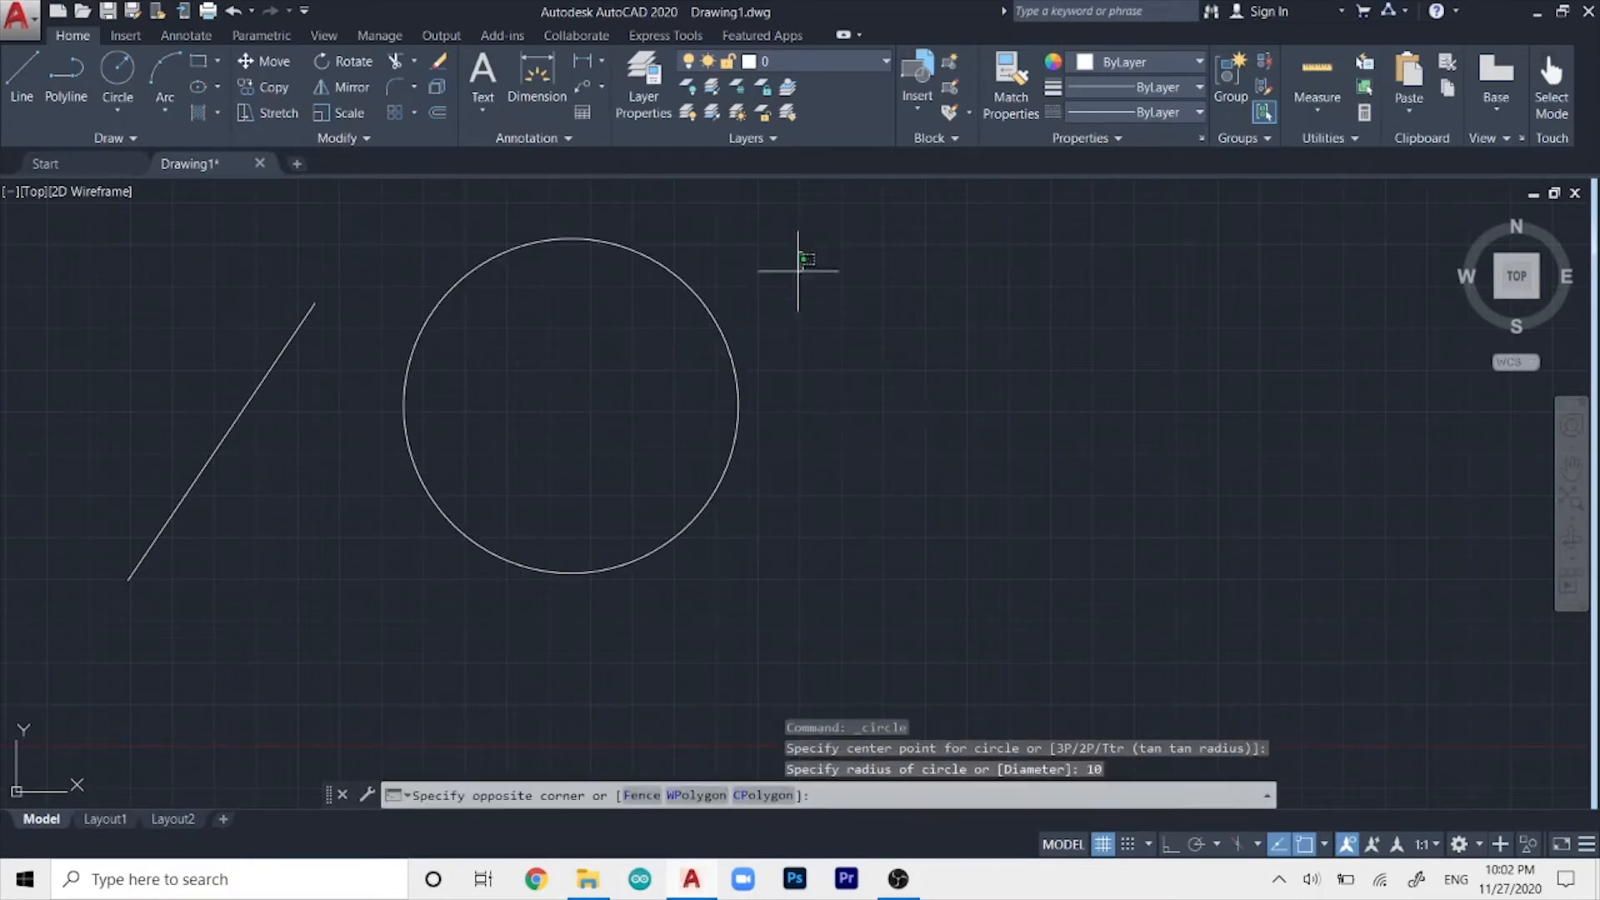
click(683, 405)
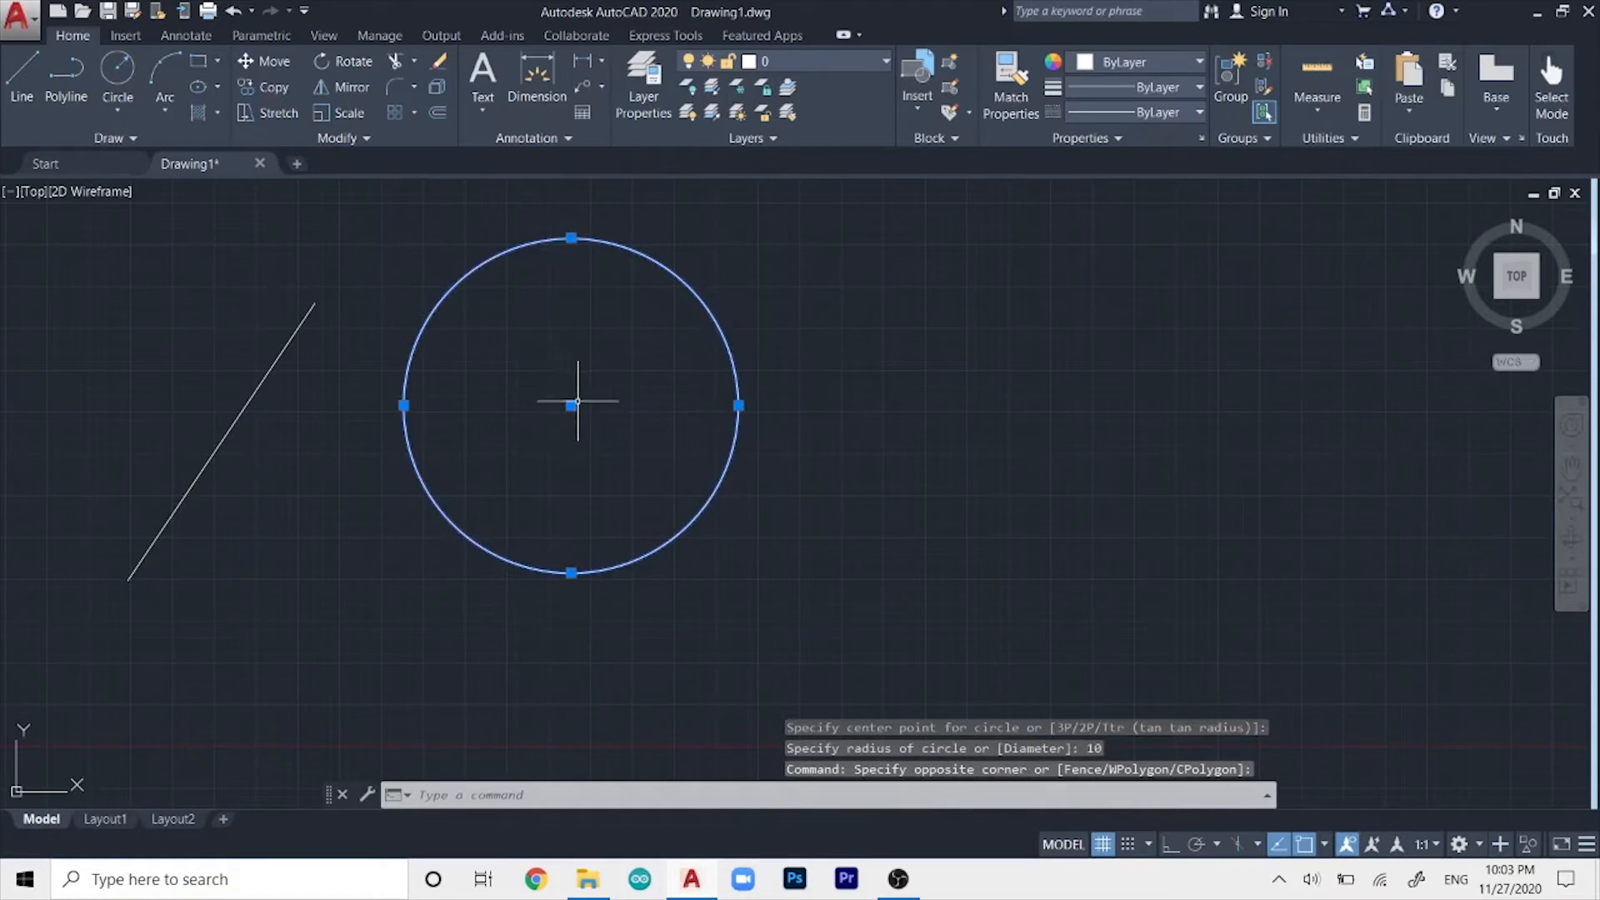
key(Escape)
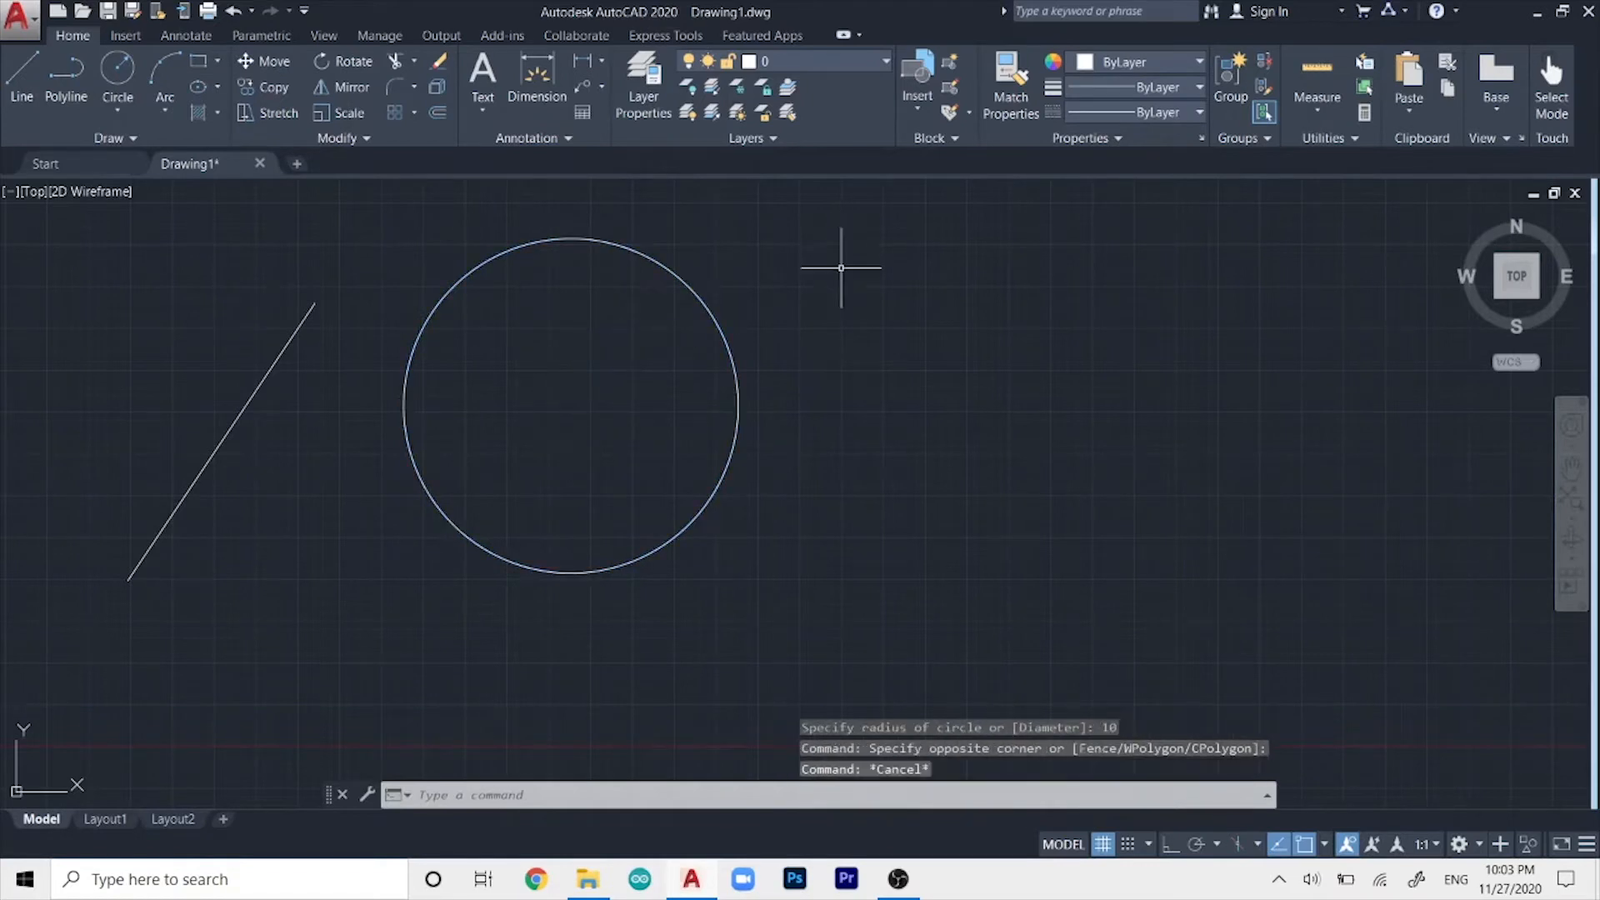
- Draw a freehand rectangle about 21.3 by 7.9 units beside the circle by picking two opposite corners
middle_drag(845, 265, 664, 300)
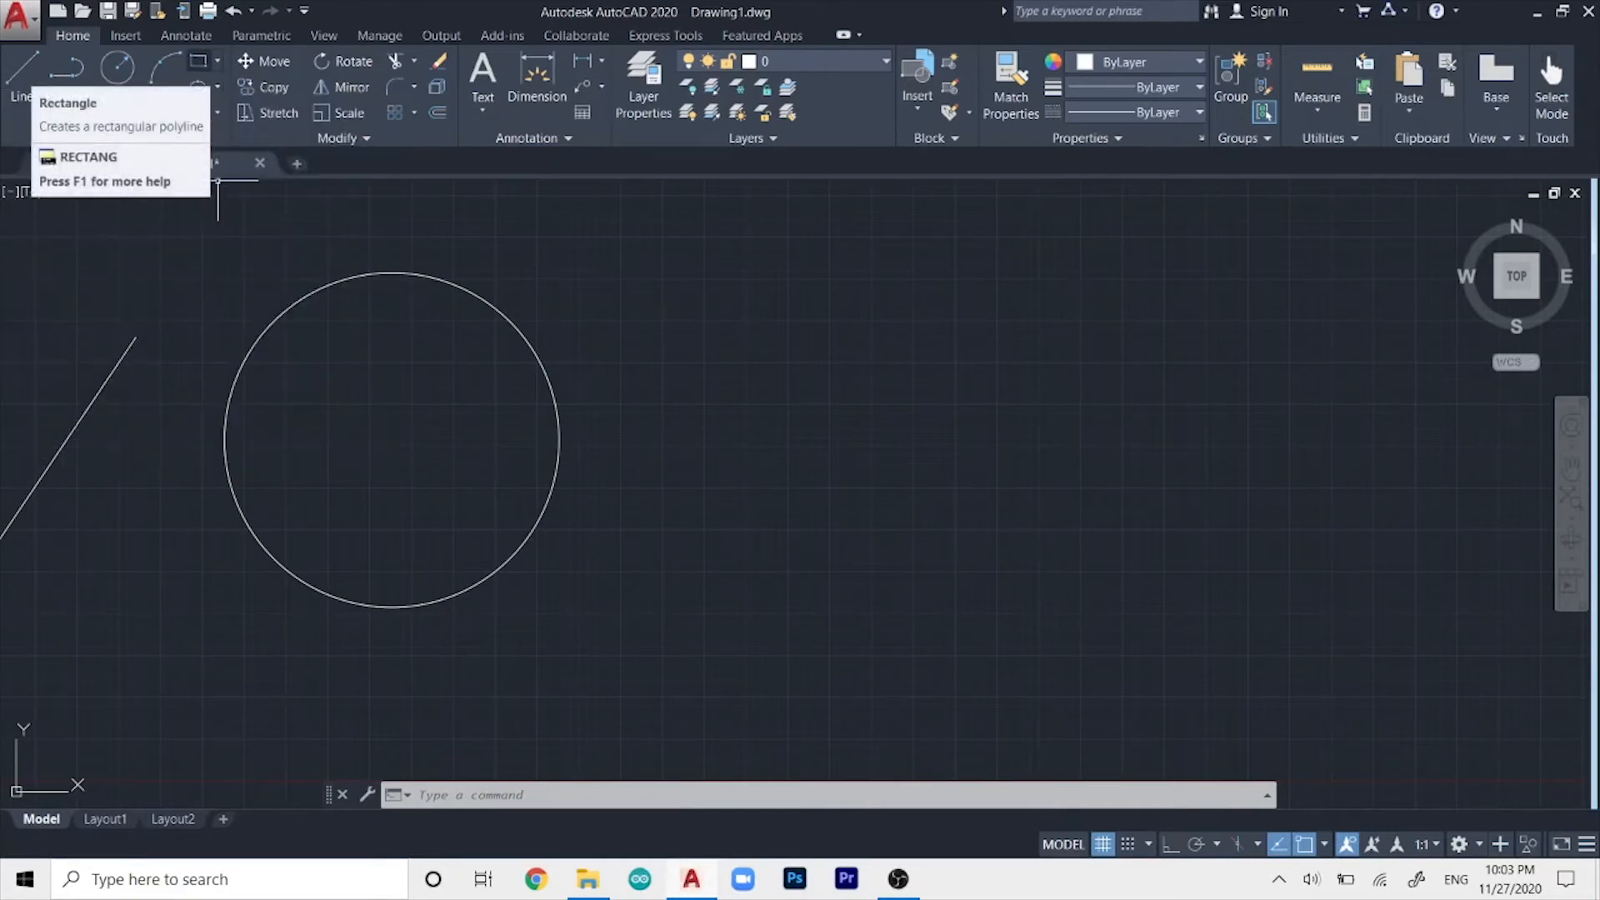
click(197, 61)
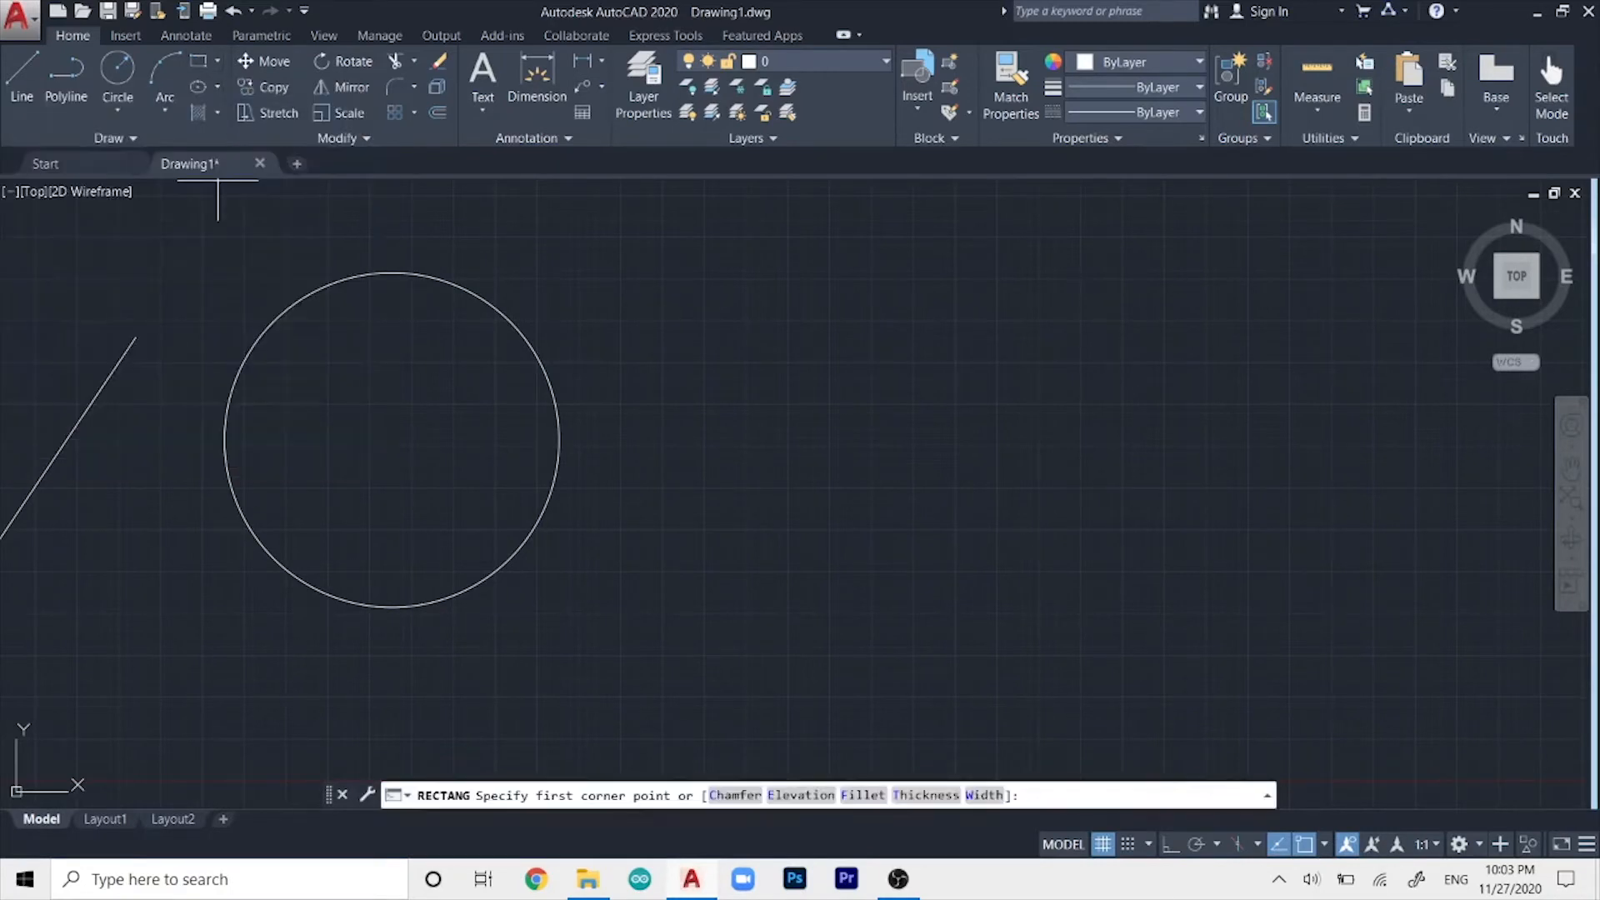
click(598, 239)
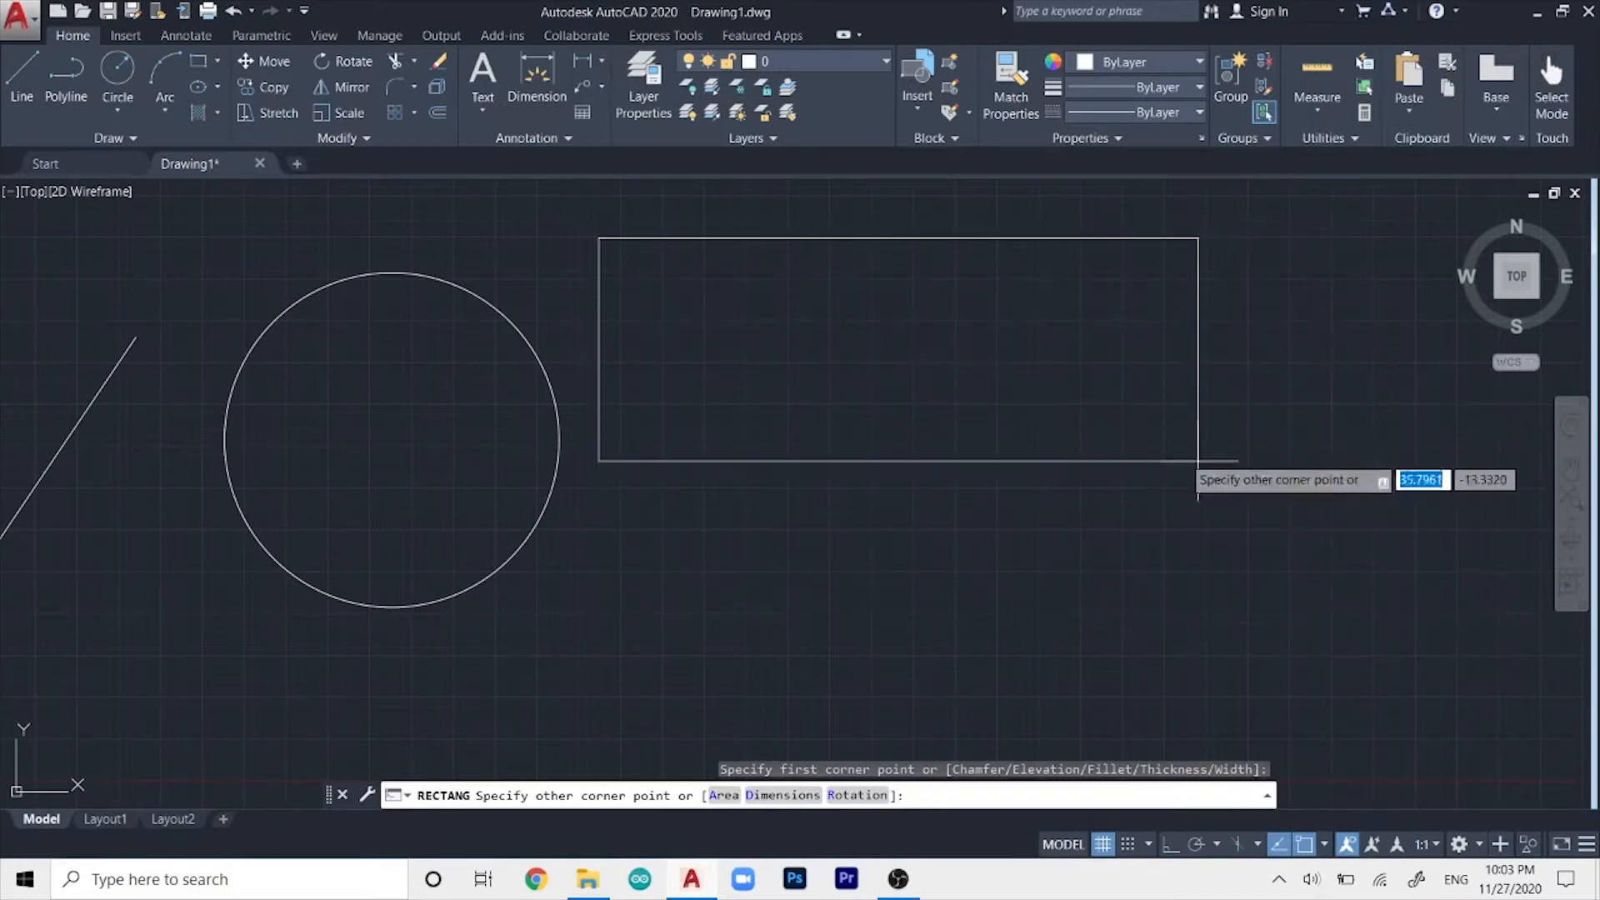
click(955, 370)
- Draw a second rectangle 20 units wide and 10 units high below the first rectangle
middle_drag(1193, 409, 910, 328)
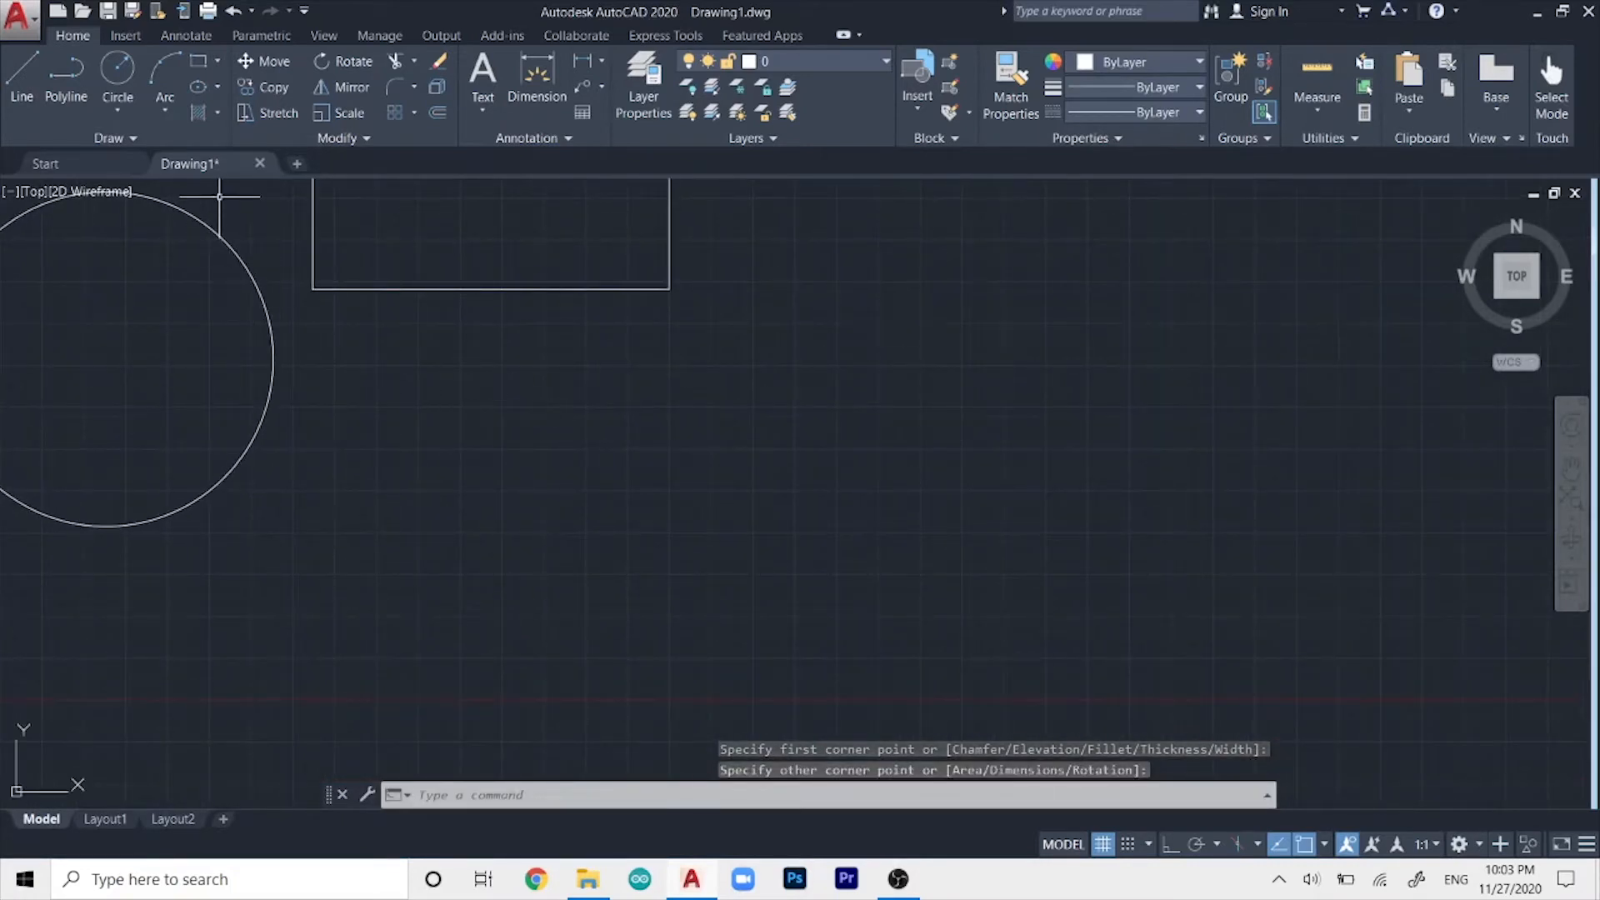
click(198, 61)
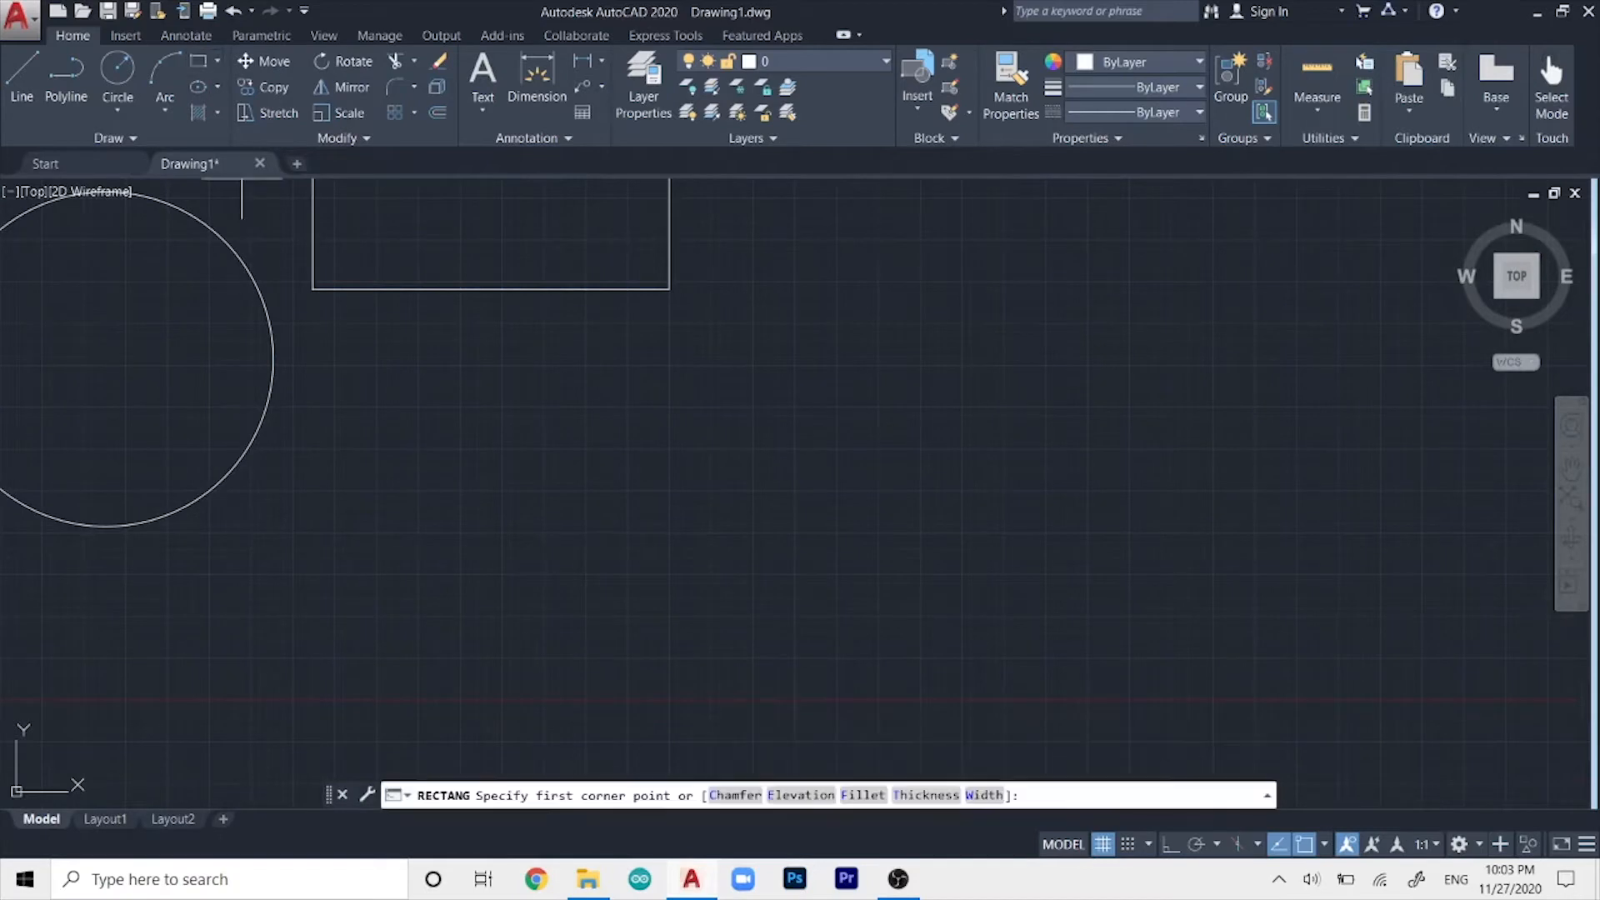
click(498, 599)
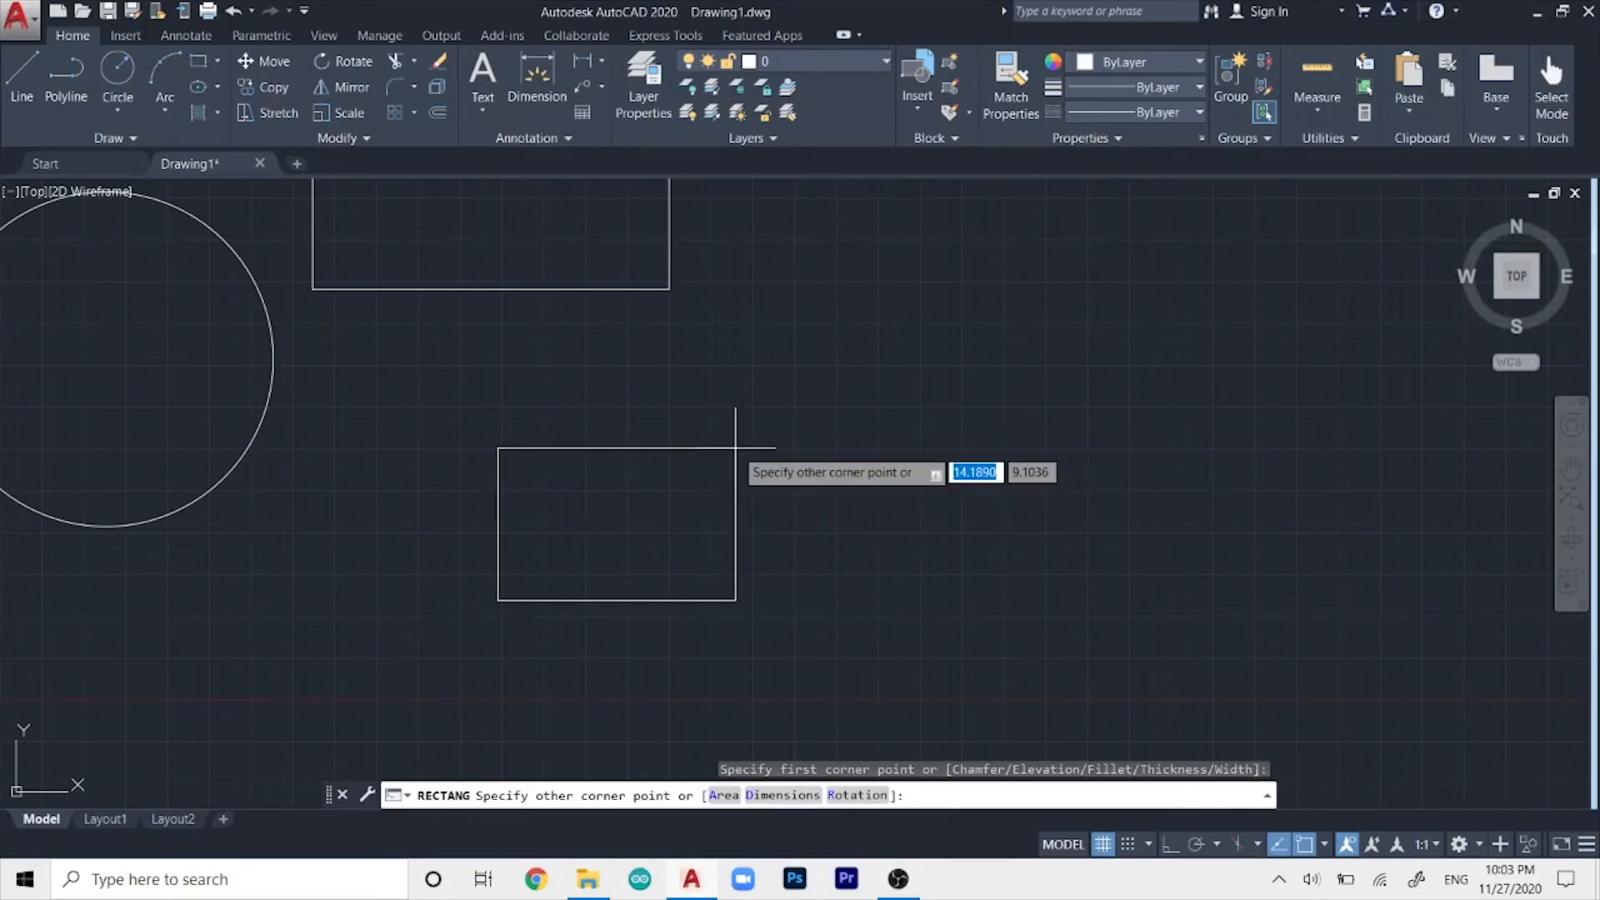
text(20)
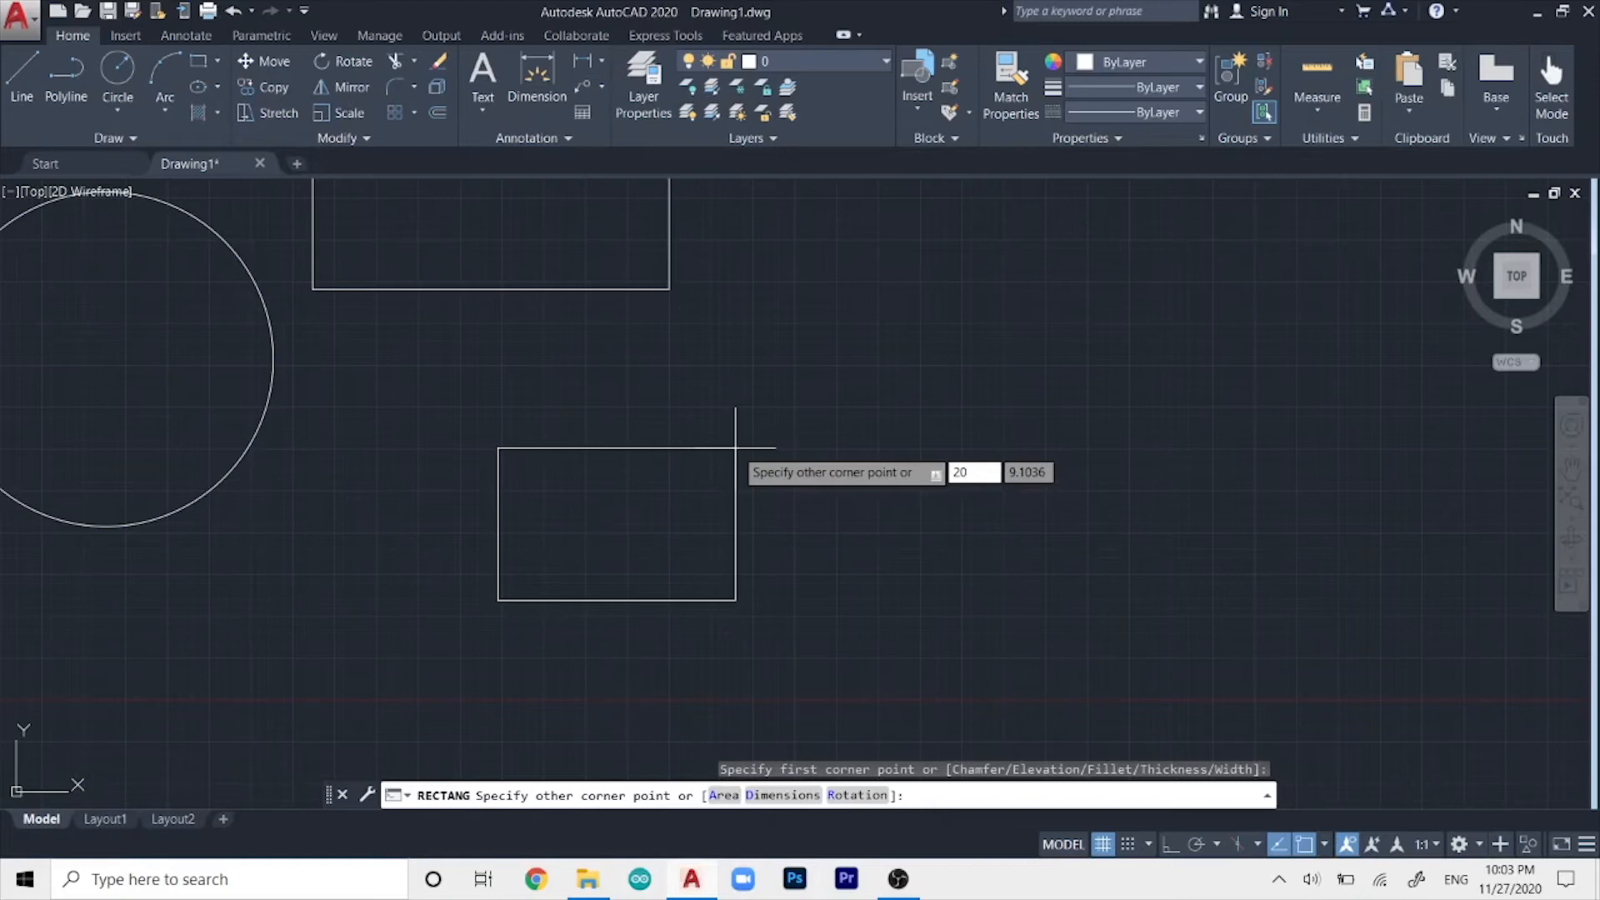
key(Tab)
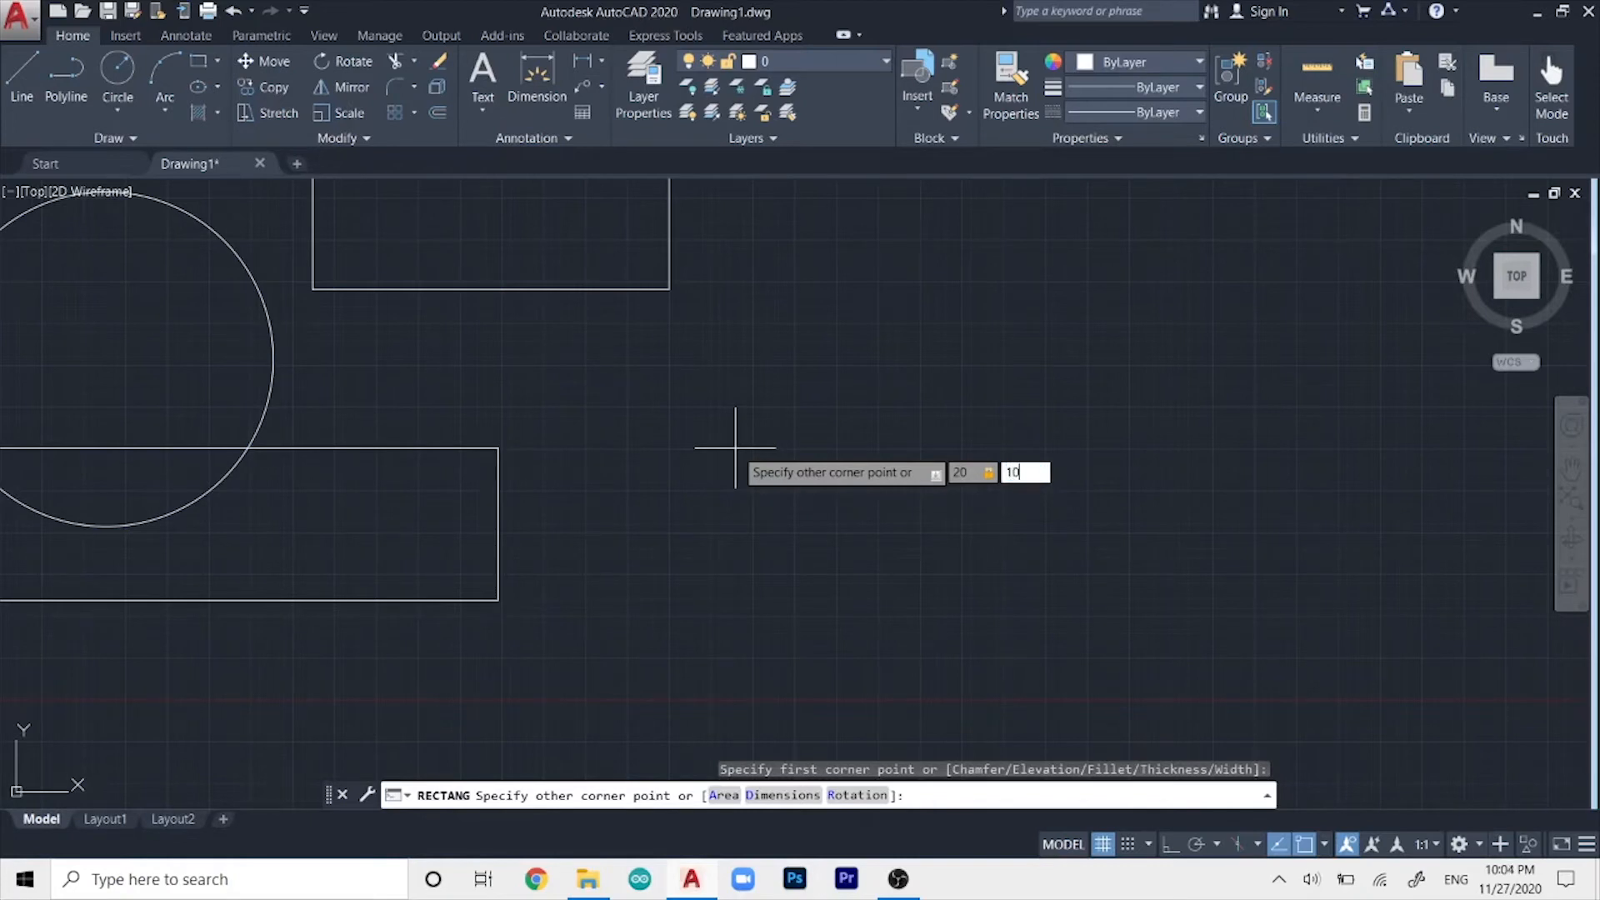
key(Return)
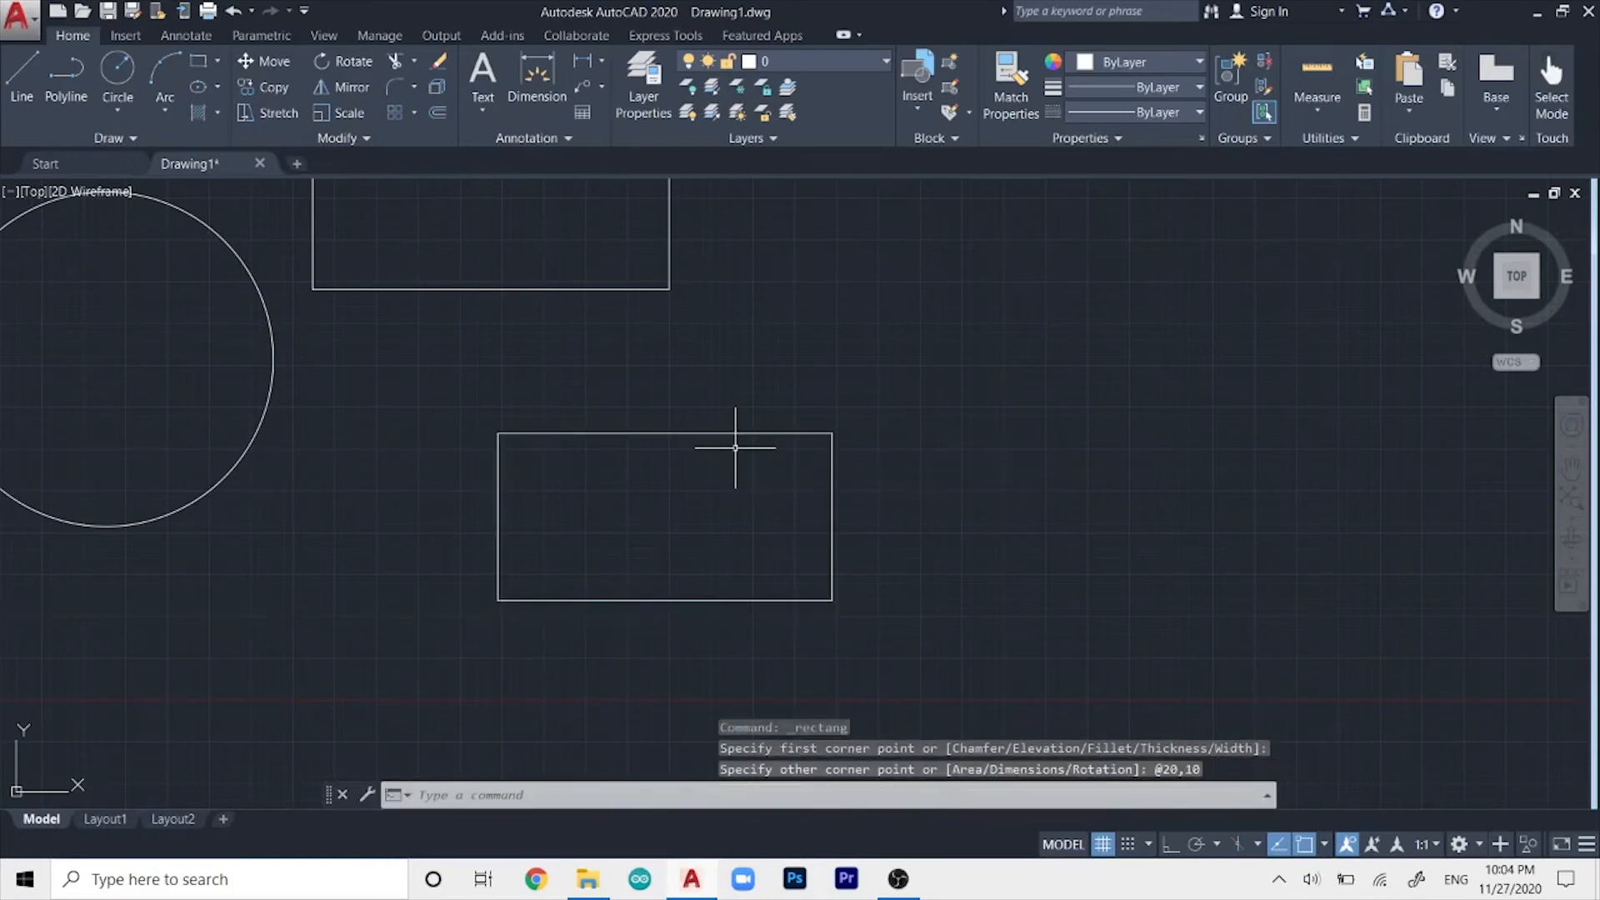
click(764, 389)
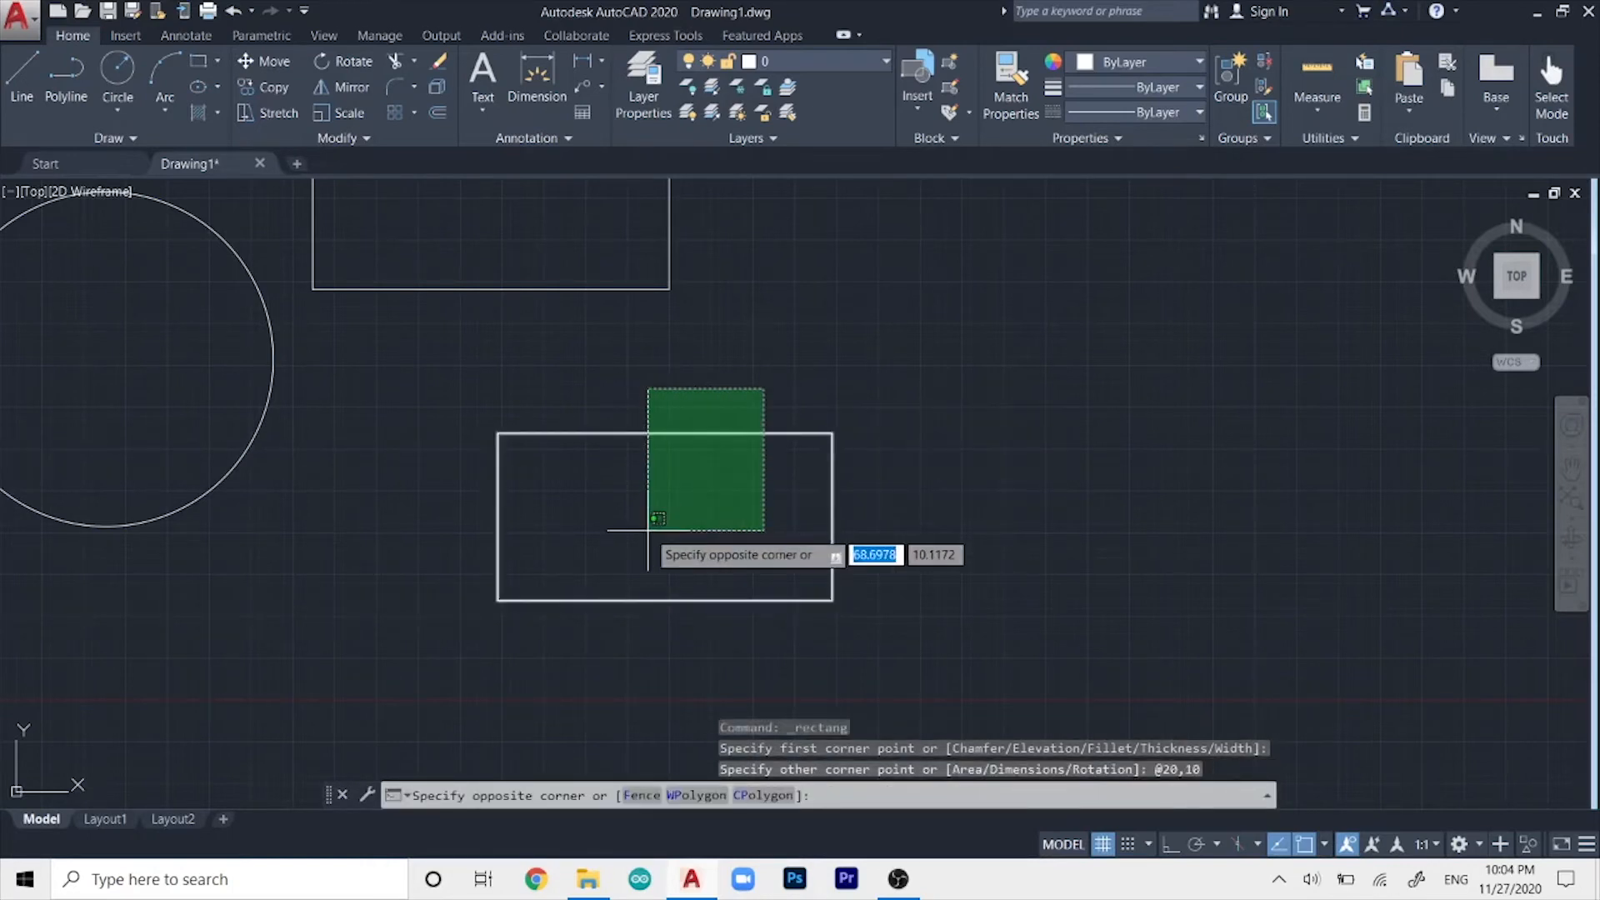
click(648, 529)
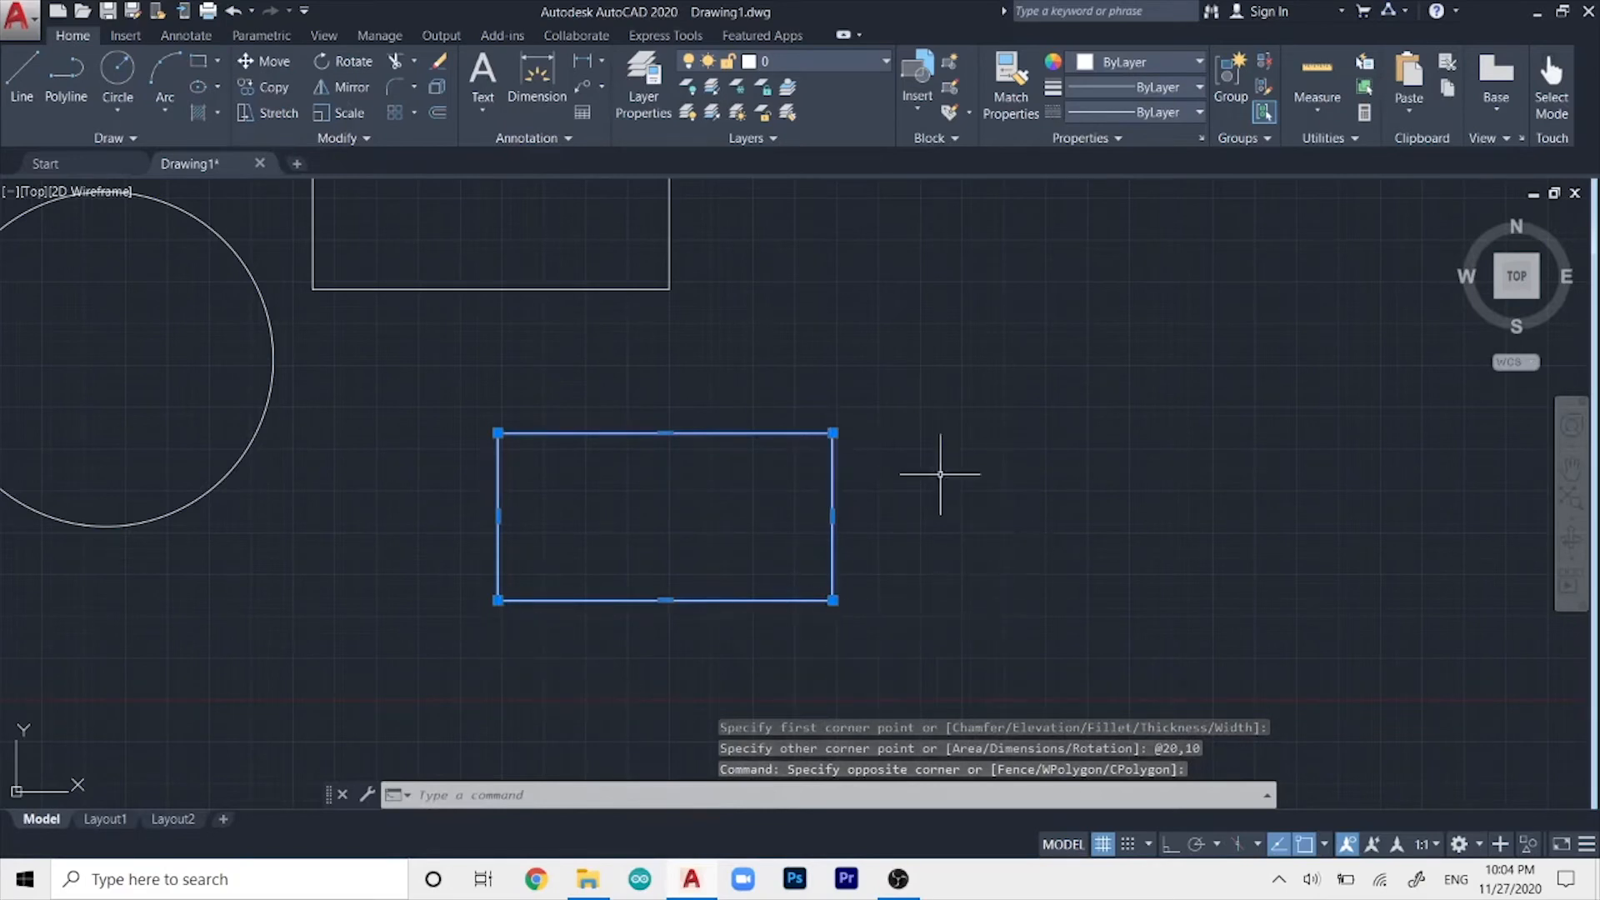
scroll(833, 467, down, 1)
mouse_move(956, 339)
middle_down()
mouse_move(671, 372)
mouse_move(1066, 366)
middle_up()
key(Escape)
- Start a six-sided polygon and place its center in the empty space beside the two rectangles
middle_drag(678, 258, 682, 477)
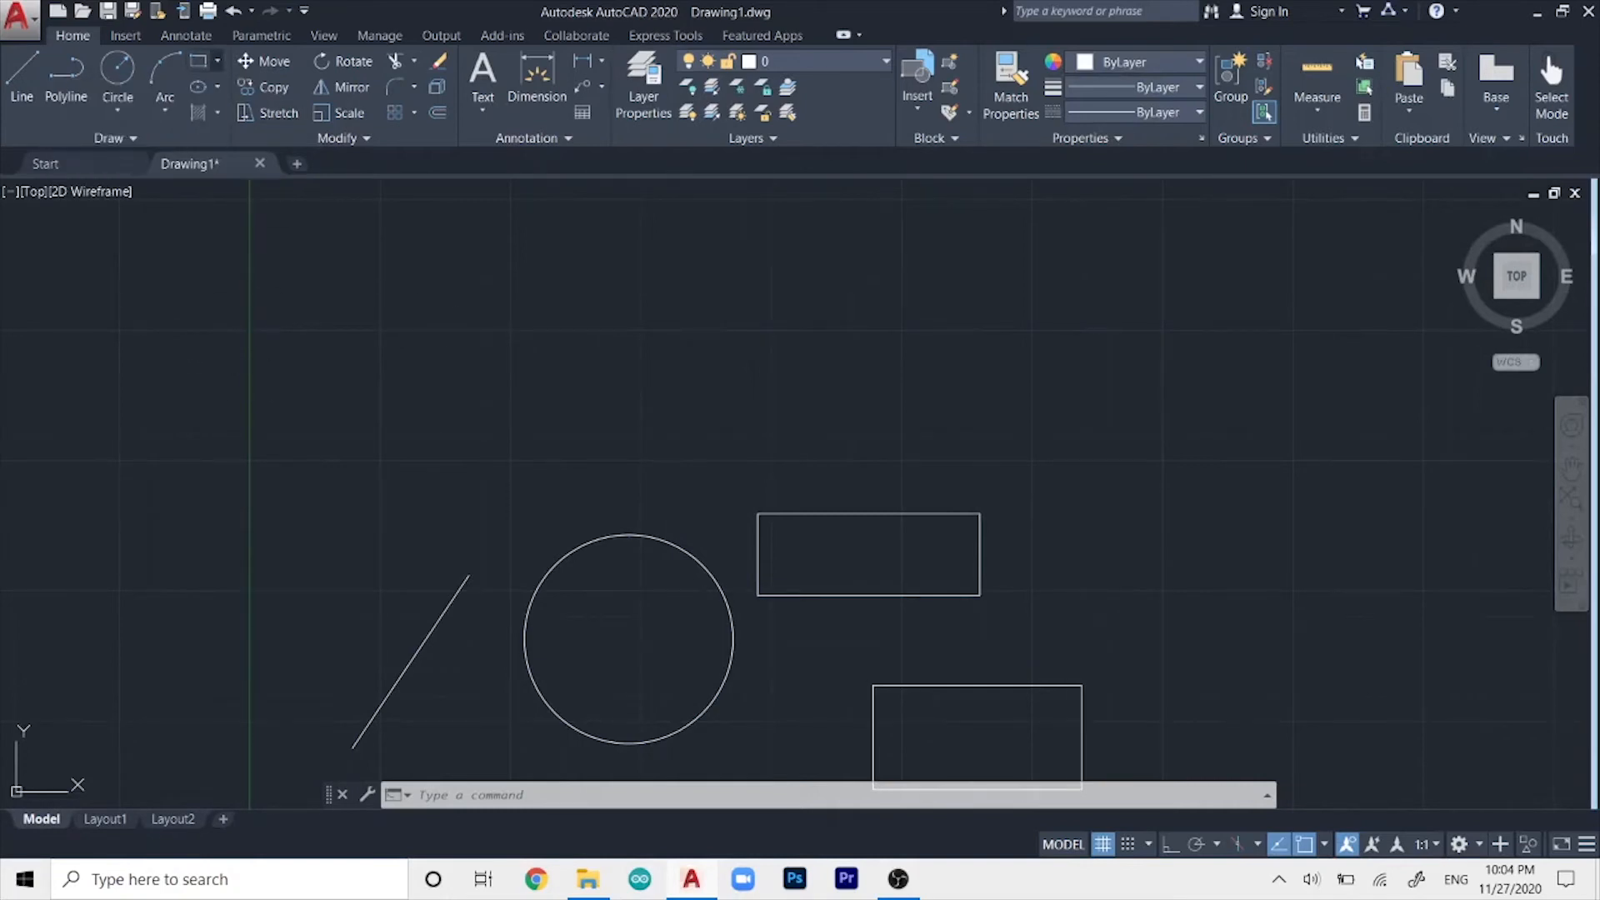
click(217, 61)
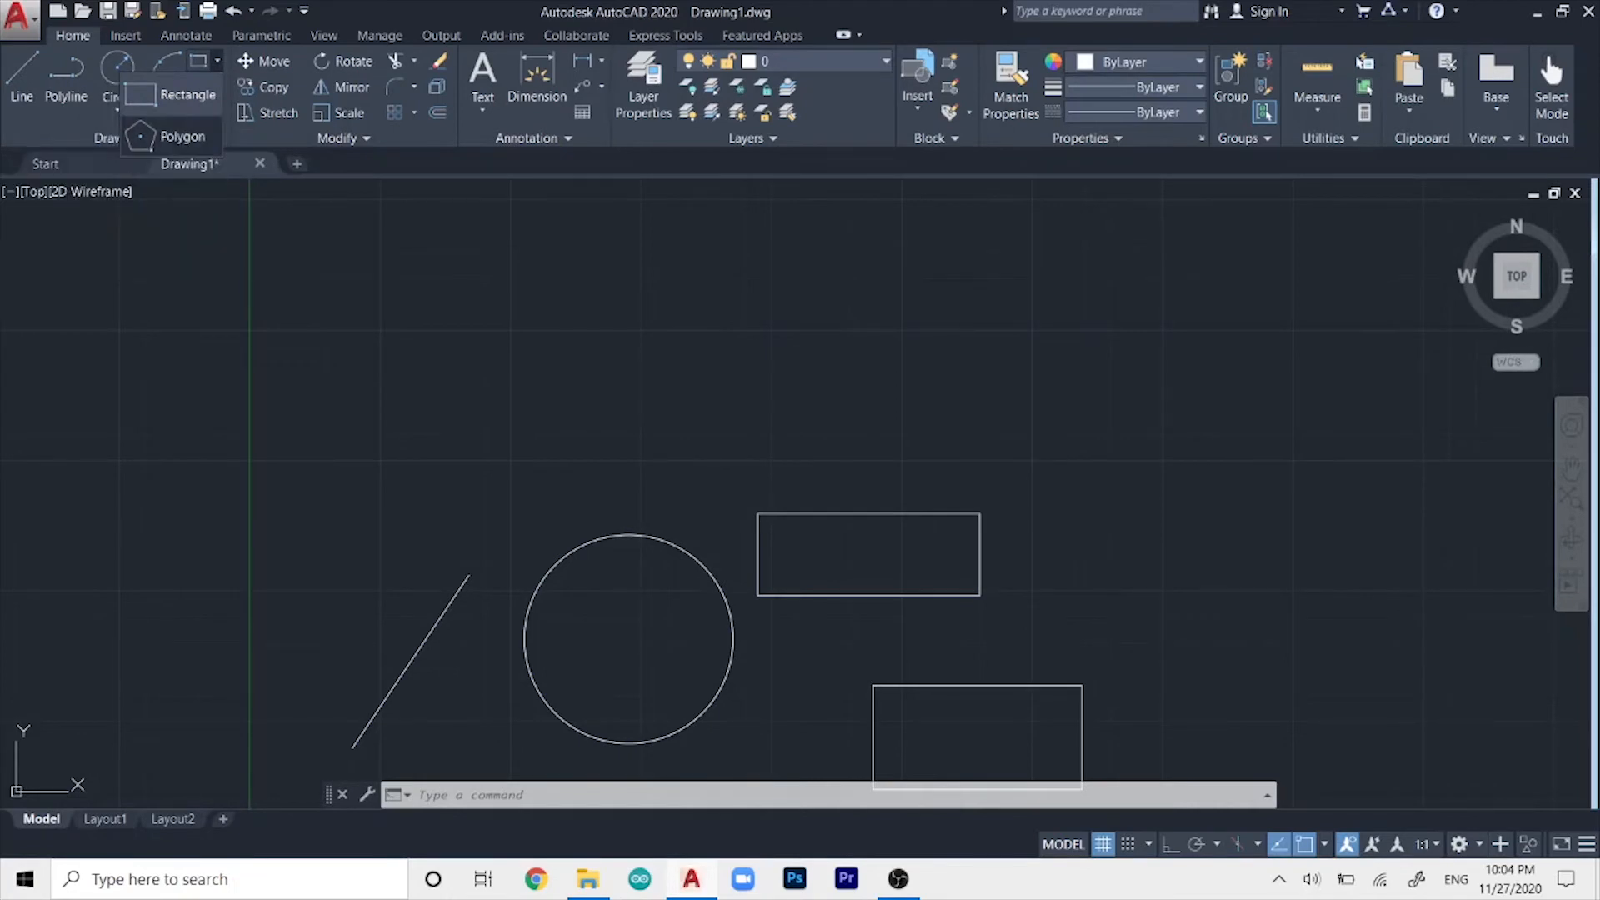
click(181, 136)
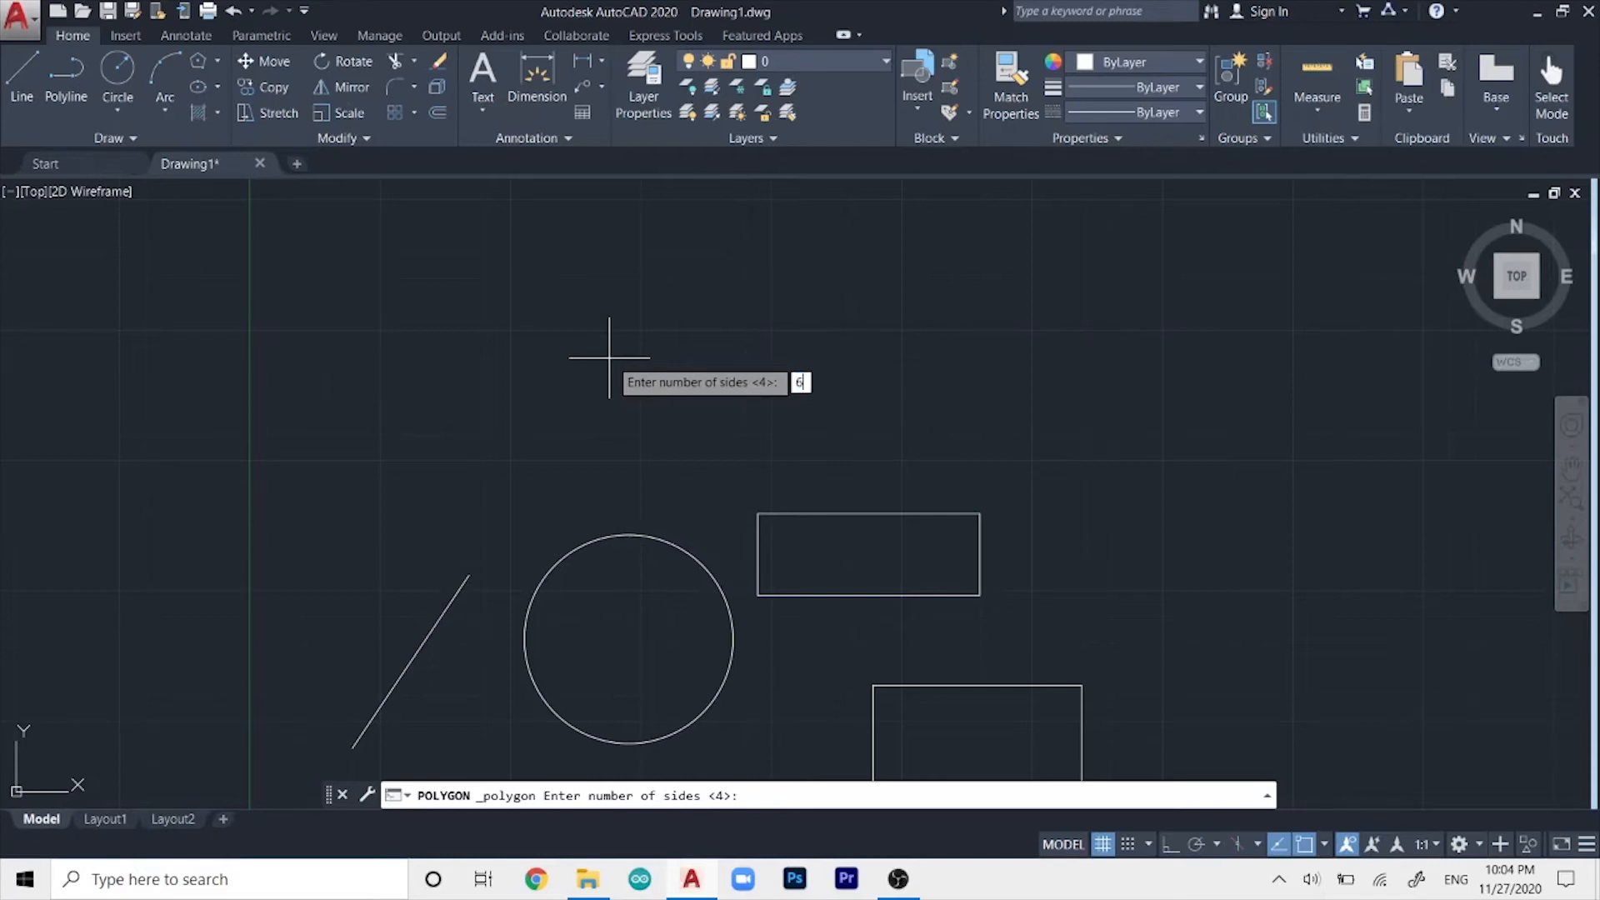
key(Return)
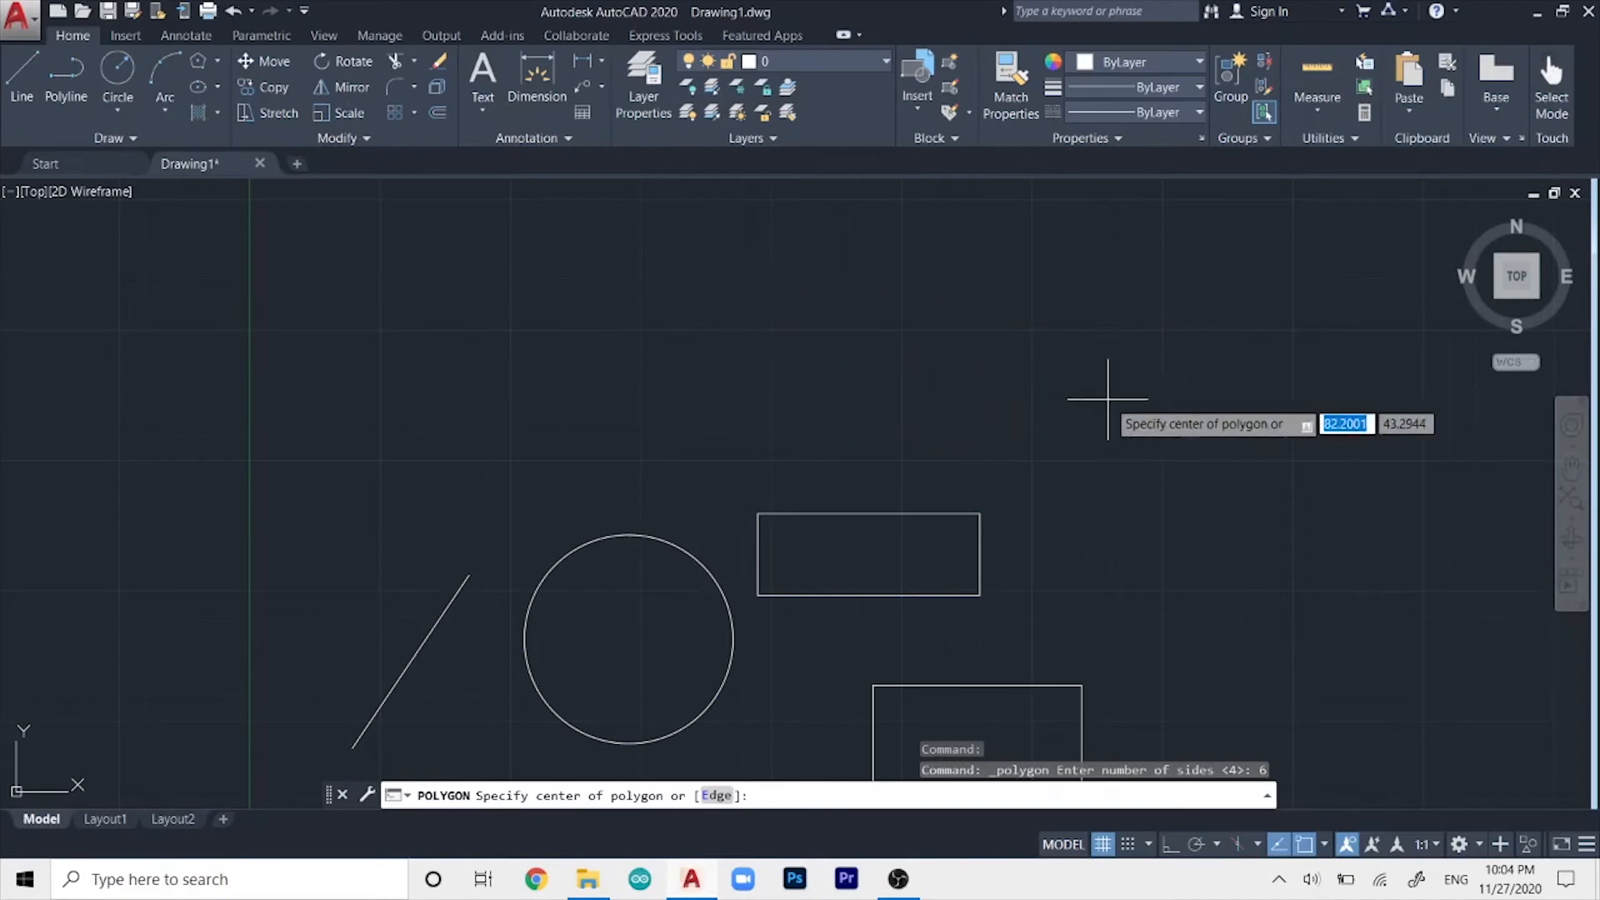
mouse_move(1135, 375)
middle_down()
mouse_move(728, 400)
mouse_move(561, 347)
middle_up()
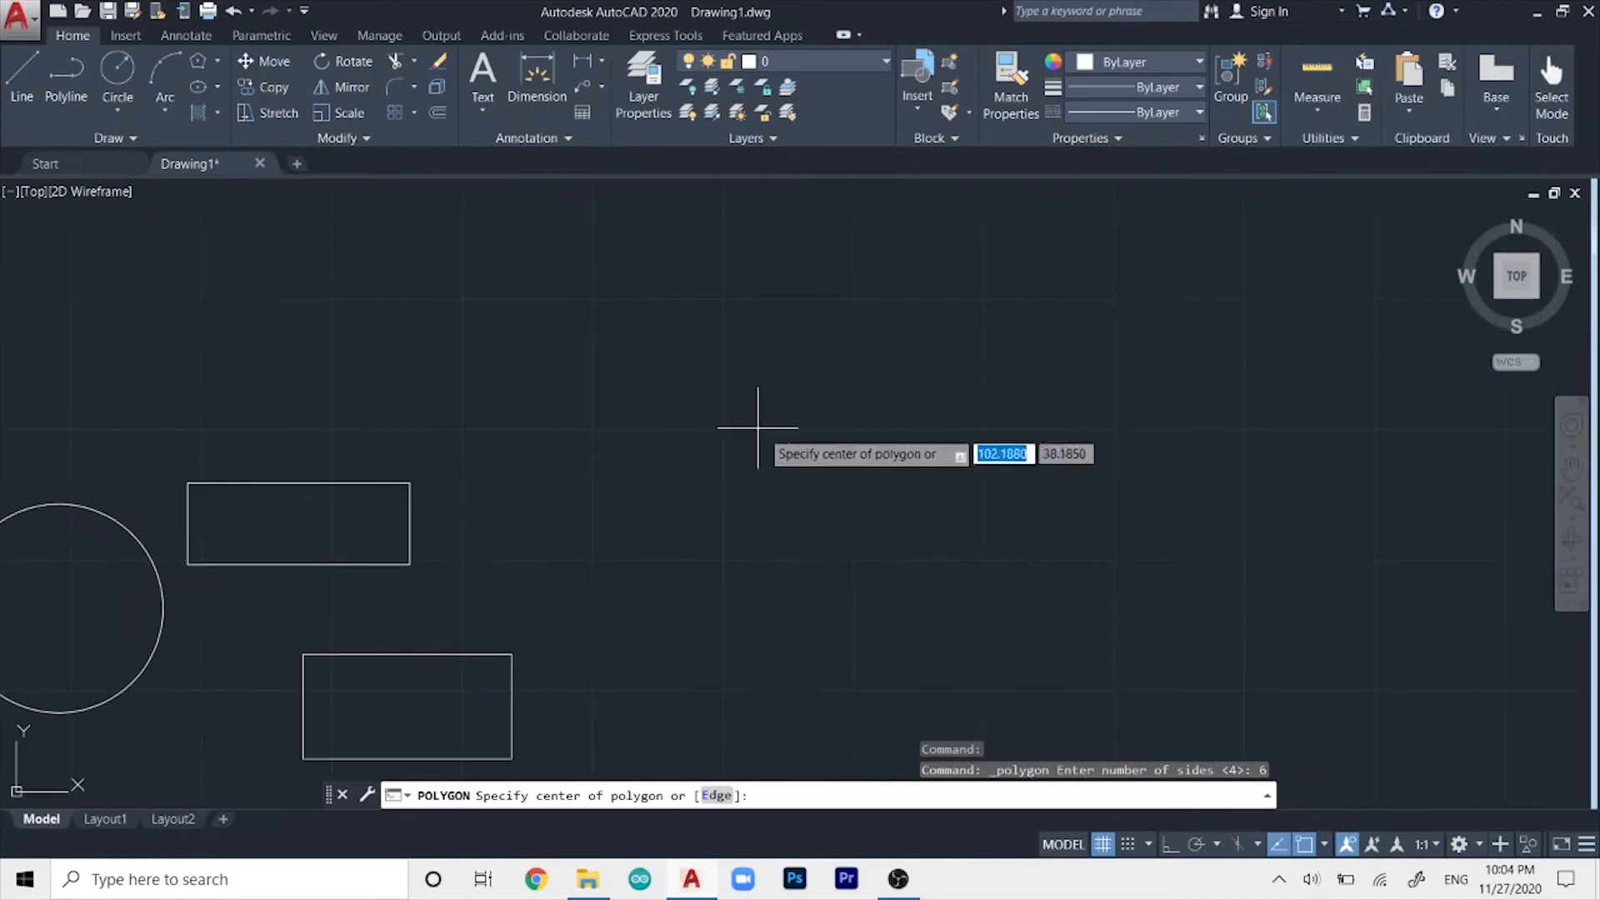
middle_drag(587, 487, 458, 326)
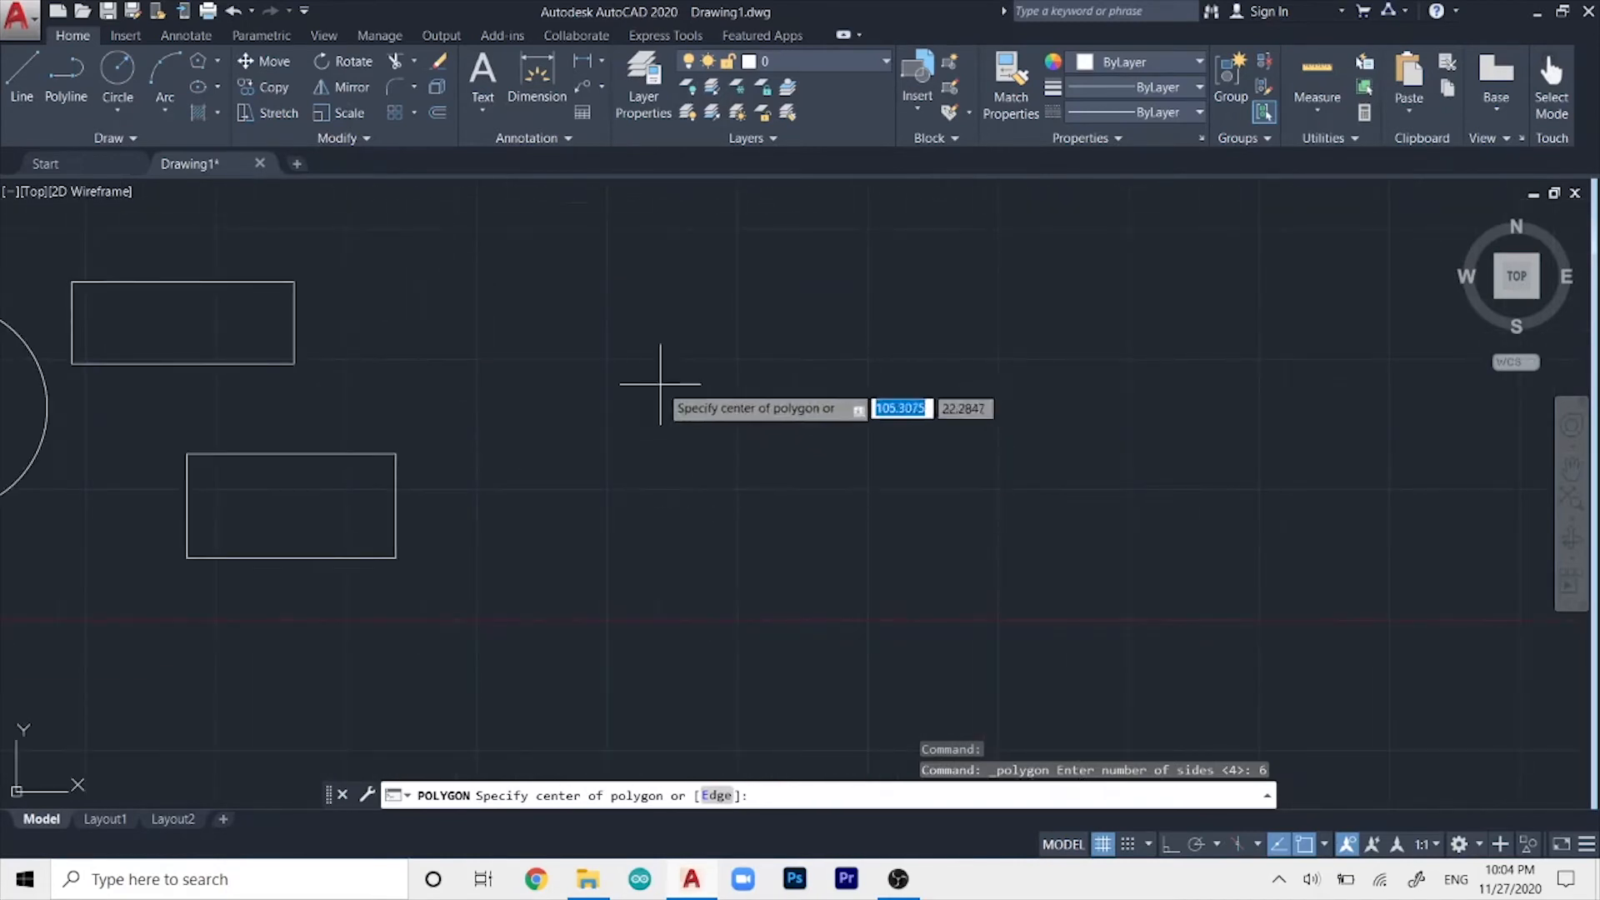
click(605, 359)
- Complete the hexagon as inscribed in a circle with a radius of 20 units
key(Down)
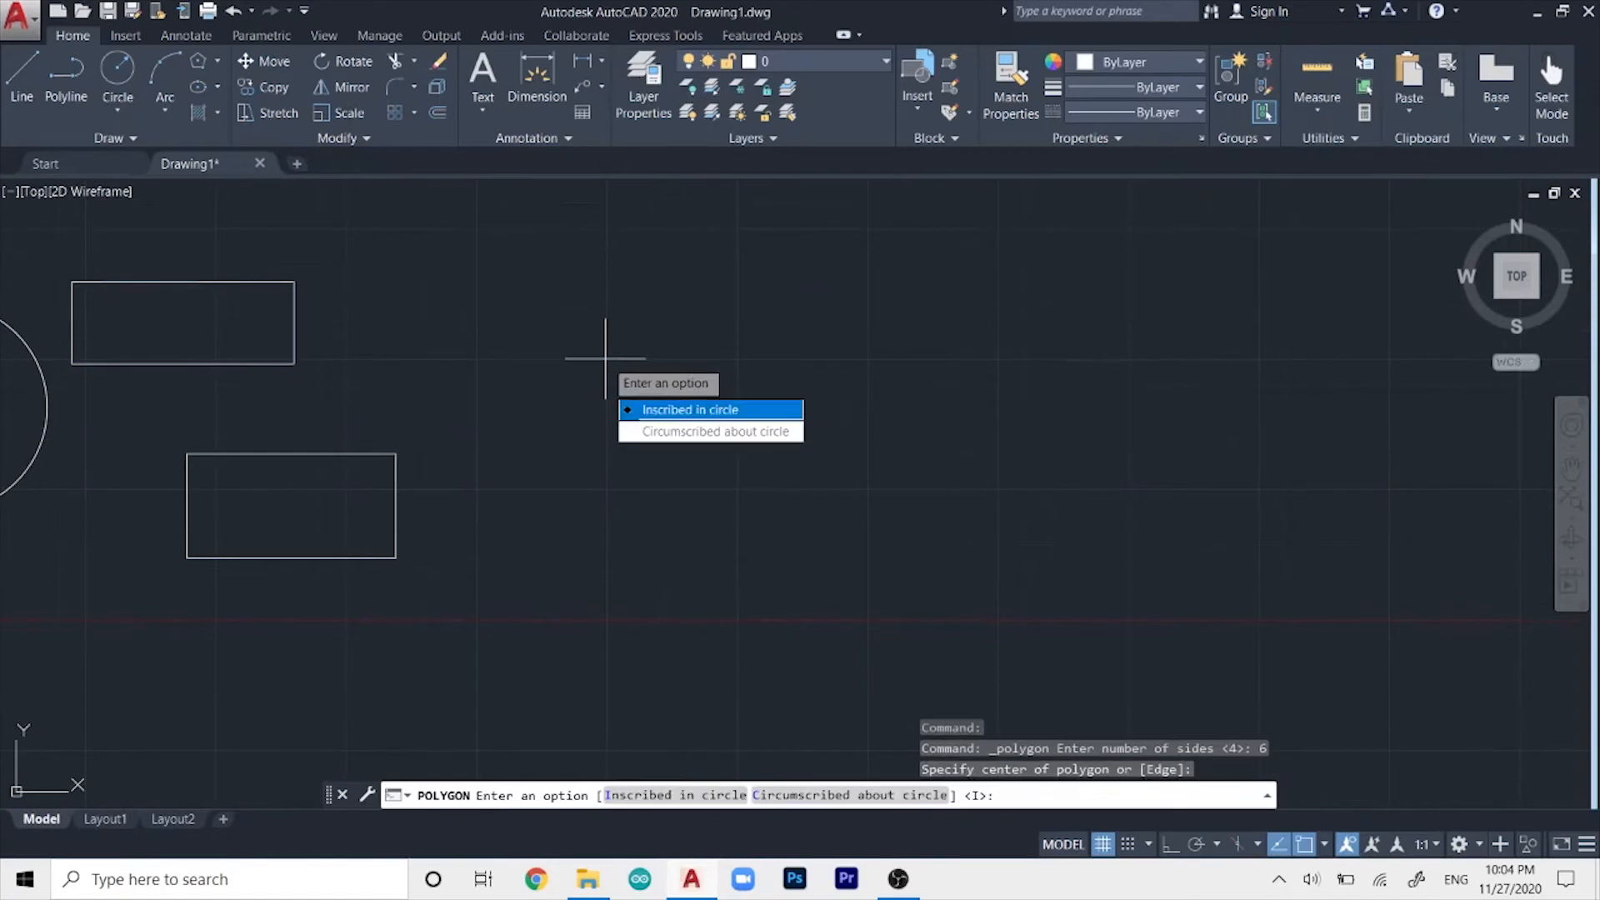
key(Down)
key(Up)
key(Down)
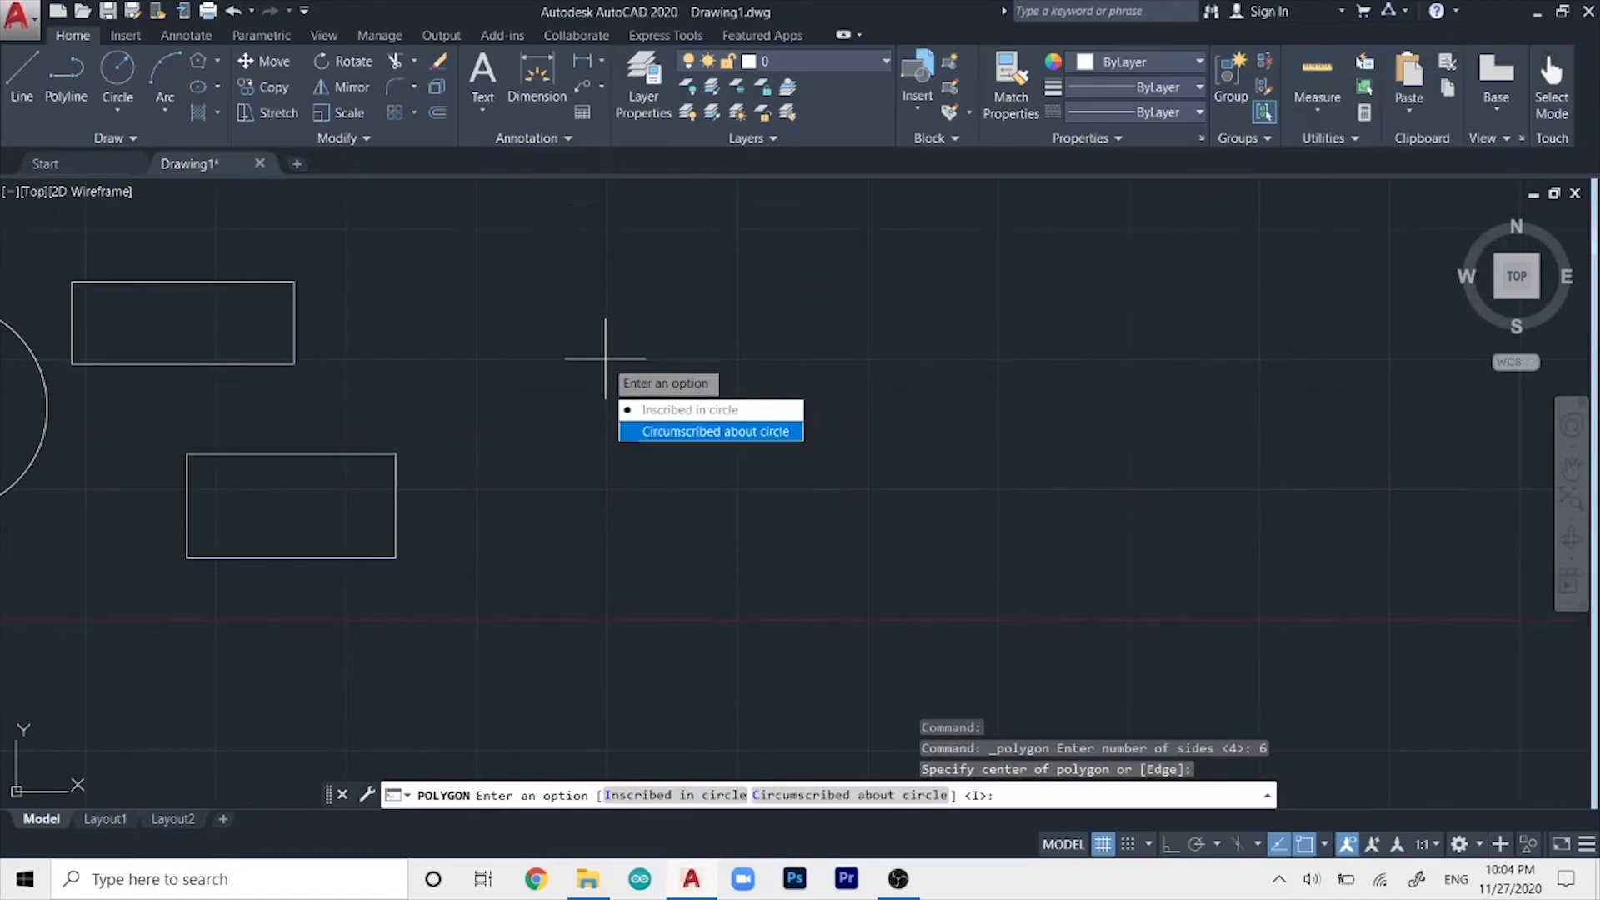
key(Up)
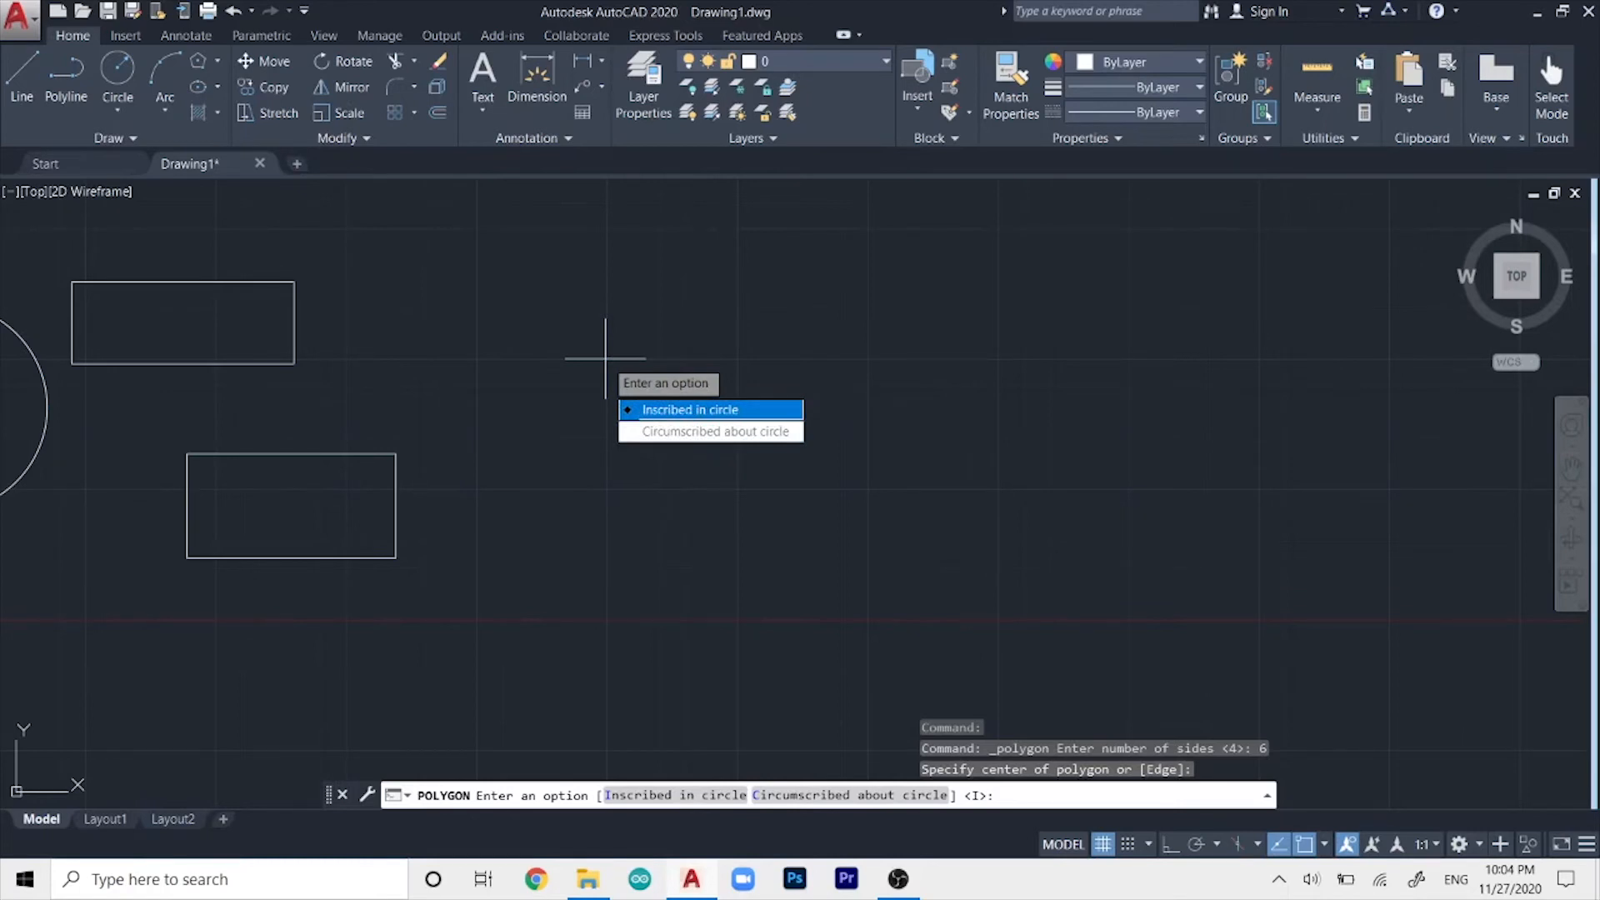
key(Down)
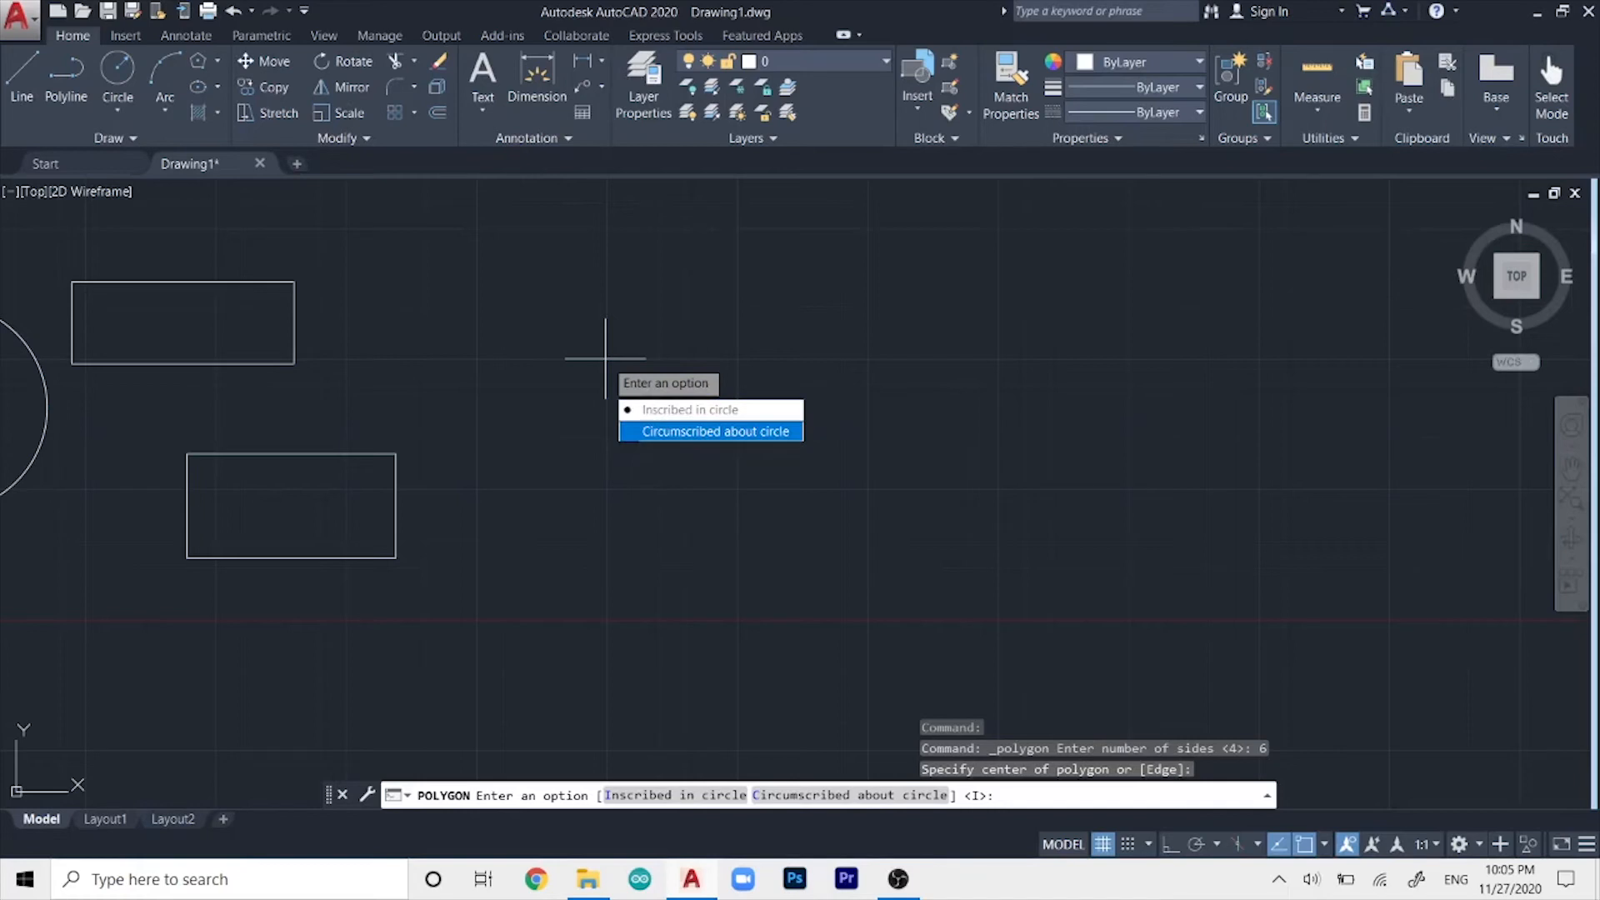
key(Up)
key(Down)
key(Up)
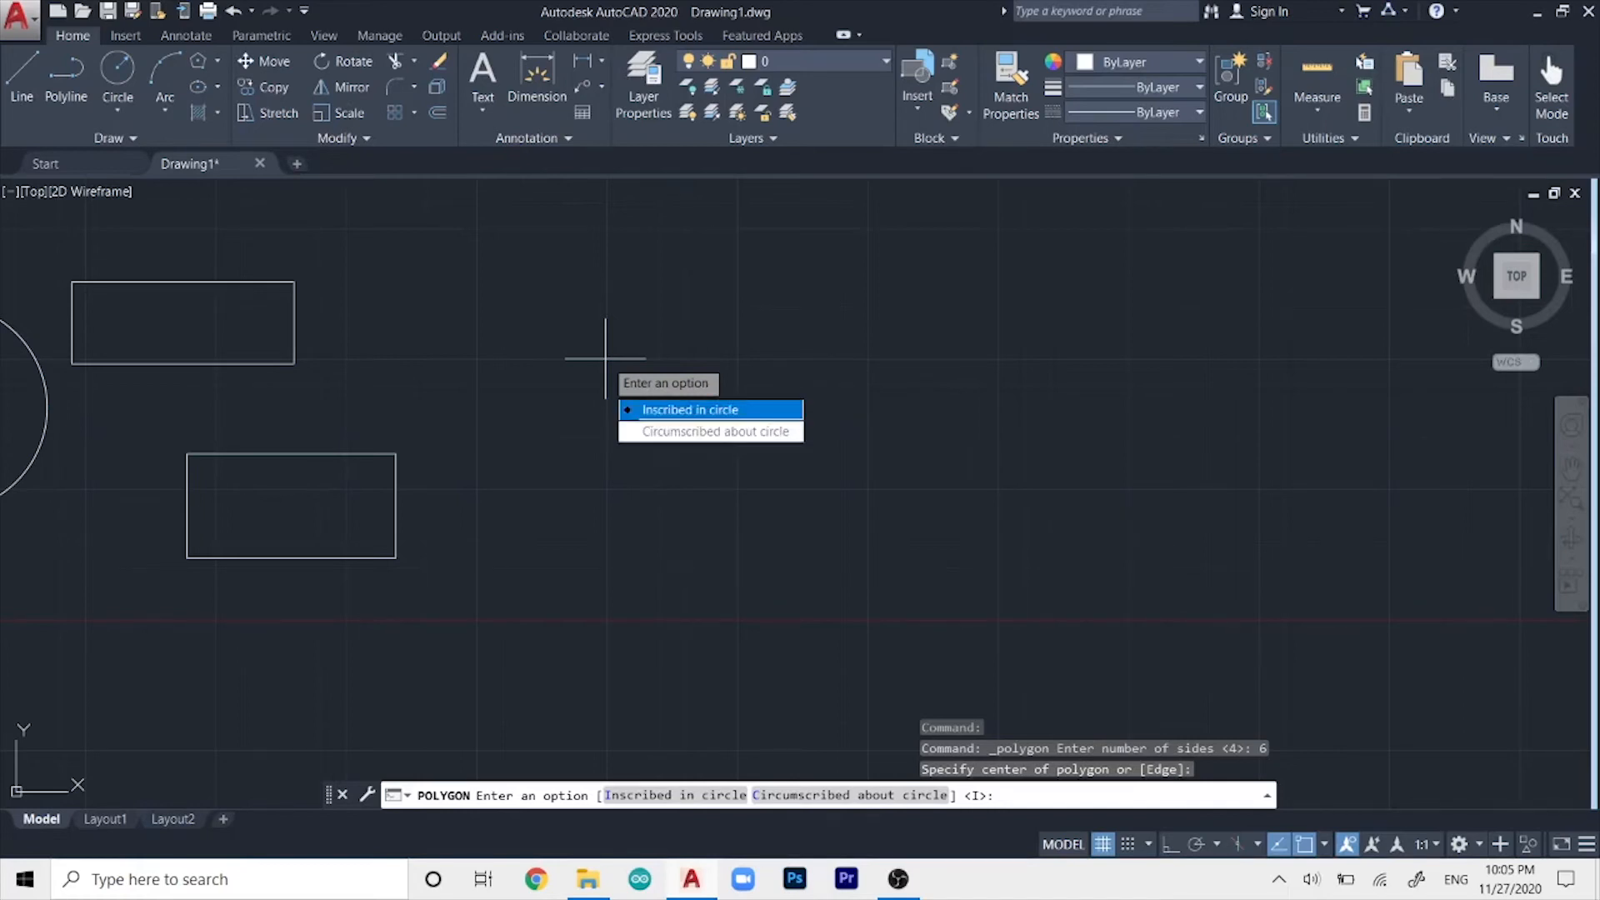
key(Return)
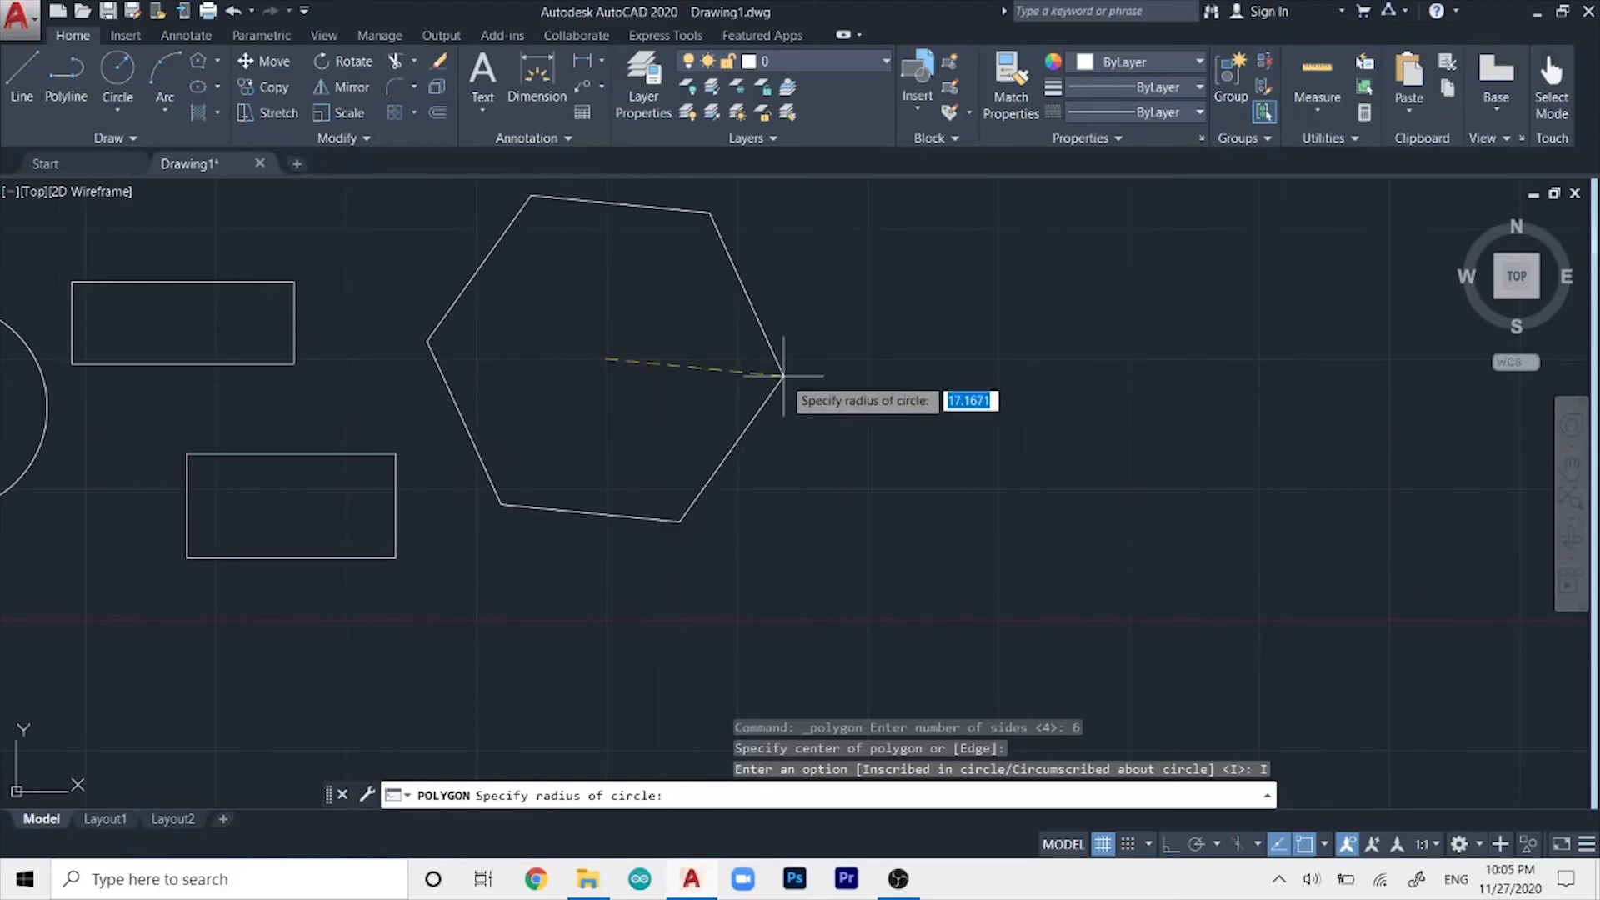
text(20)
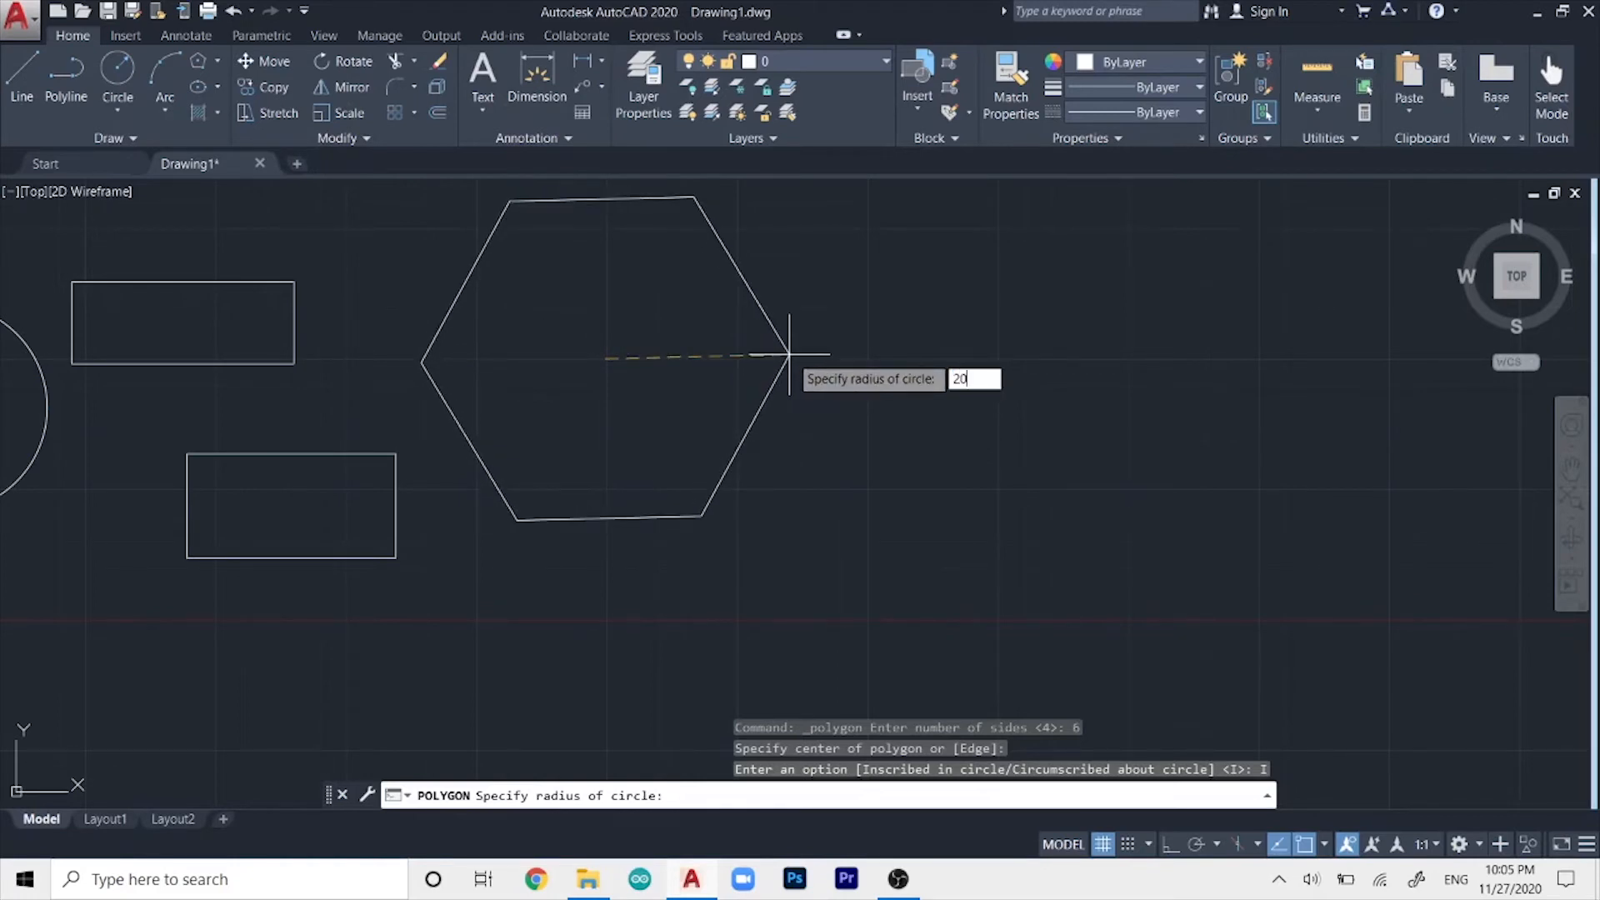
key(Return)
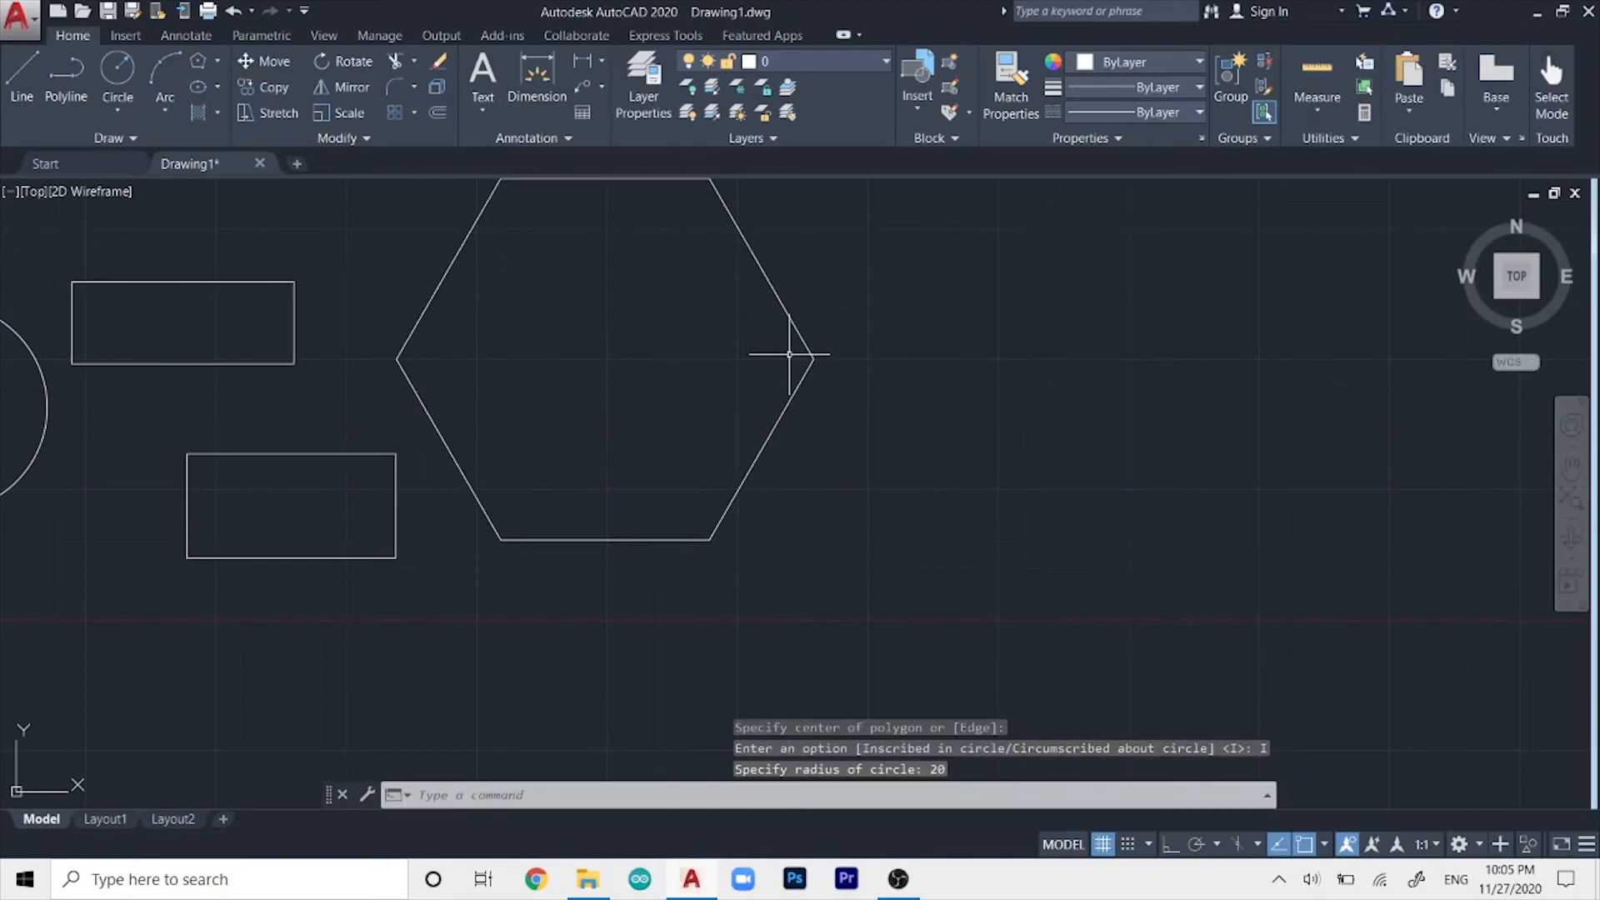
- Add an aligned dimension to the hexagon's upper horizontal edge, with the dimension line placed above the edge
middle_drag(835, 250, 772, 354)
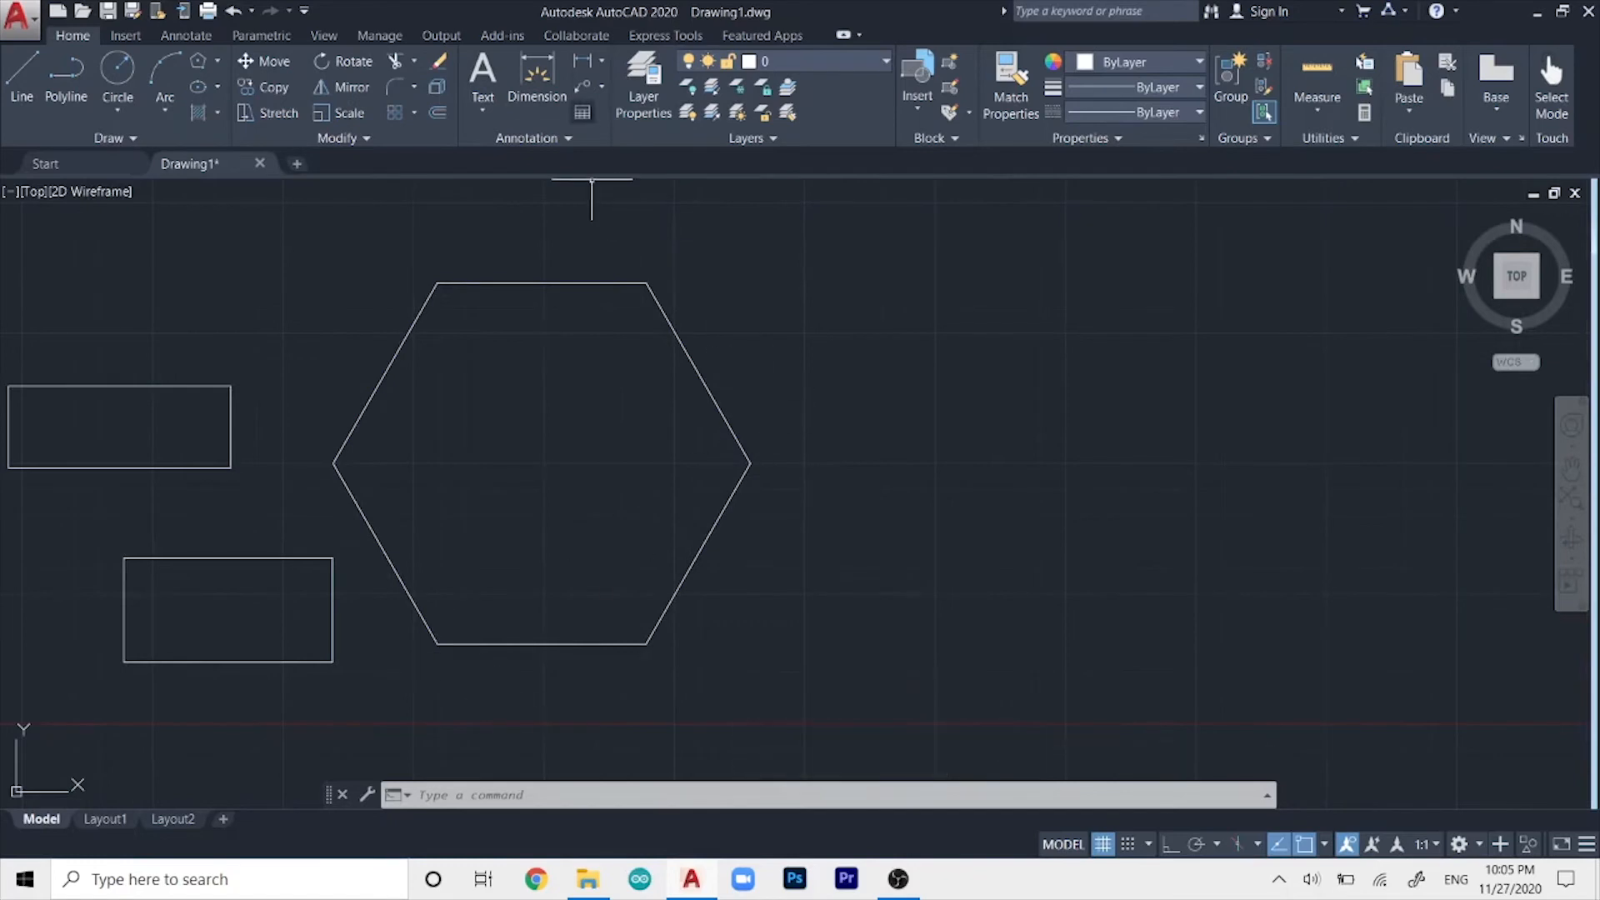
click(582, 61)
mouse_move(635, 207)
middle_down()
mouse_move(644, 246)
mouse_move(619, 283)
middle_up()
scroll(619, 283, up, 2)
click(601, 61)
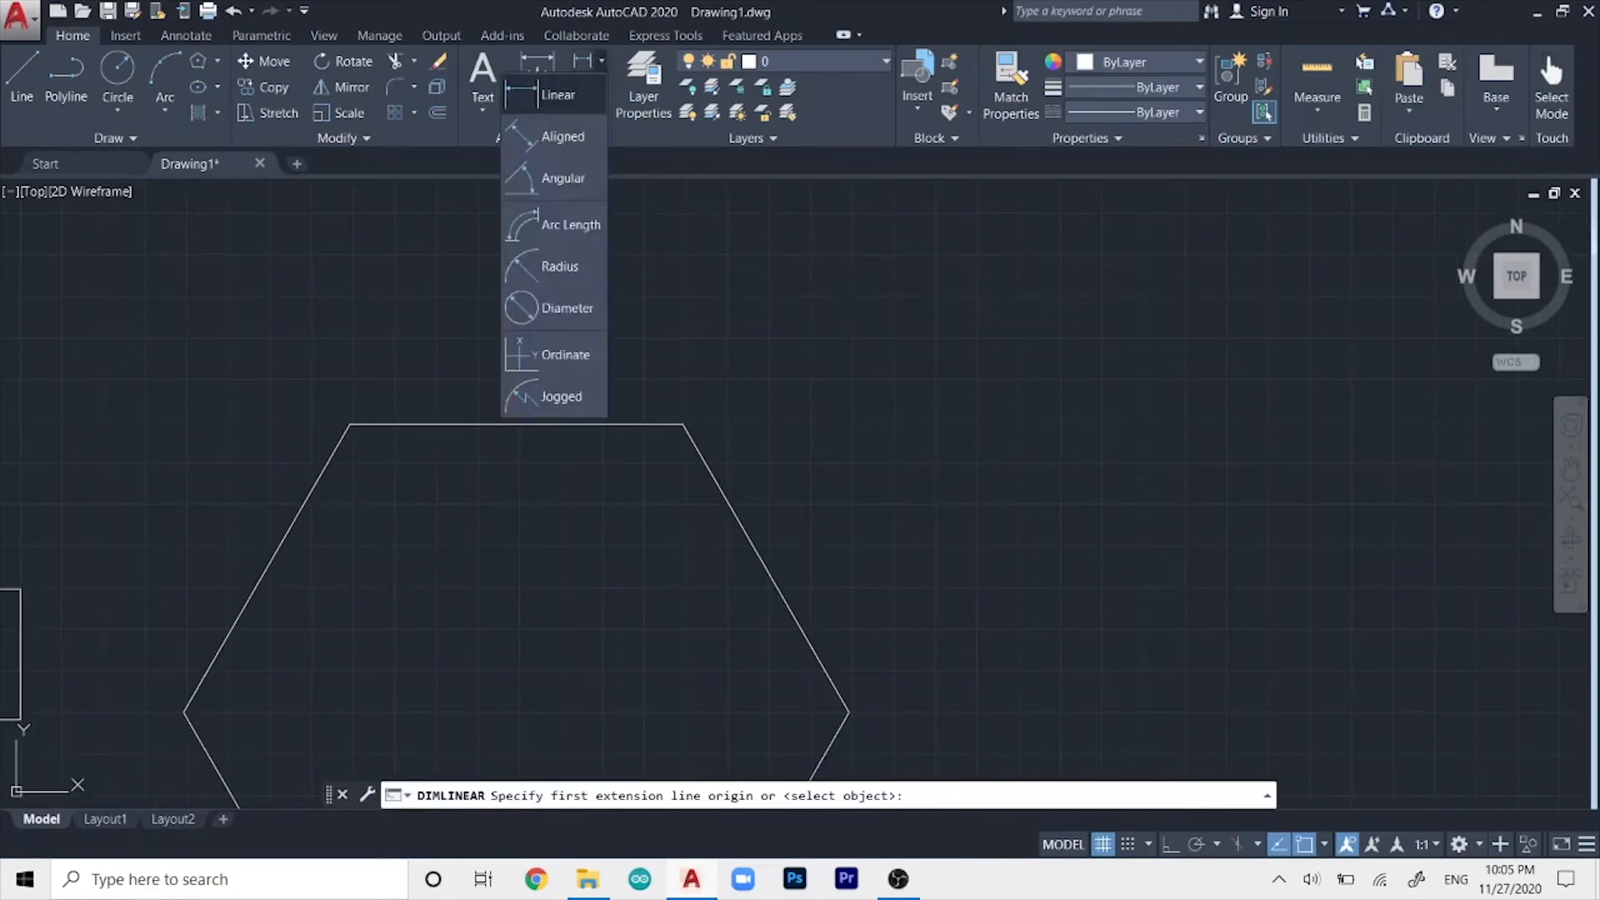
click(573, 177)
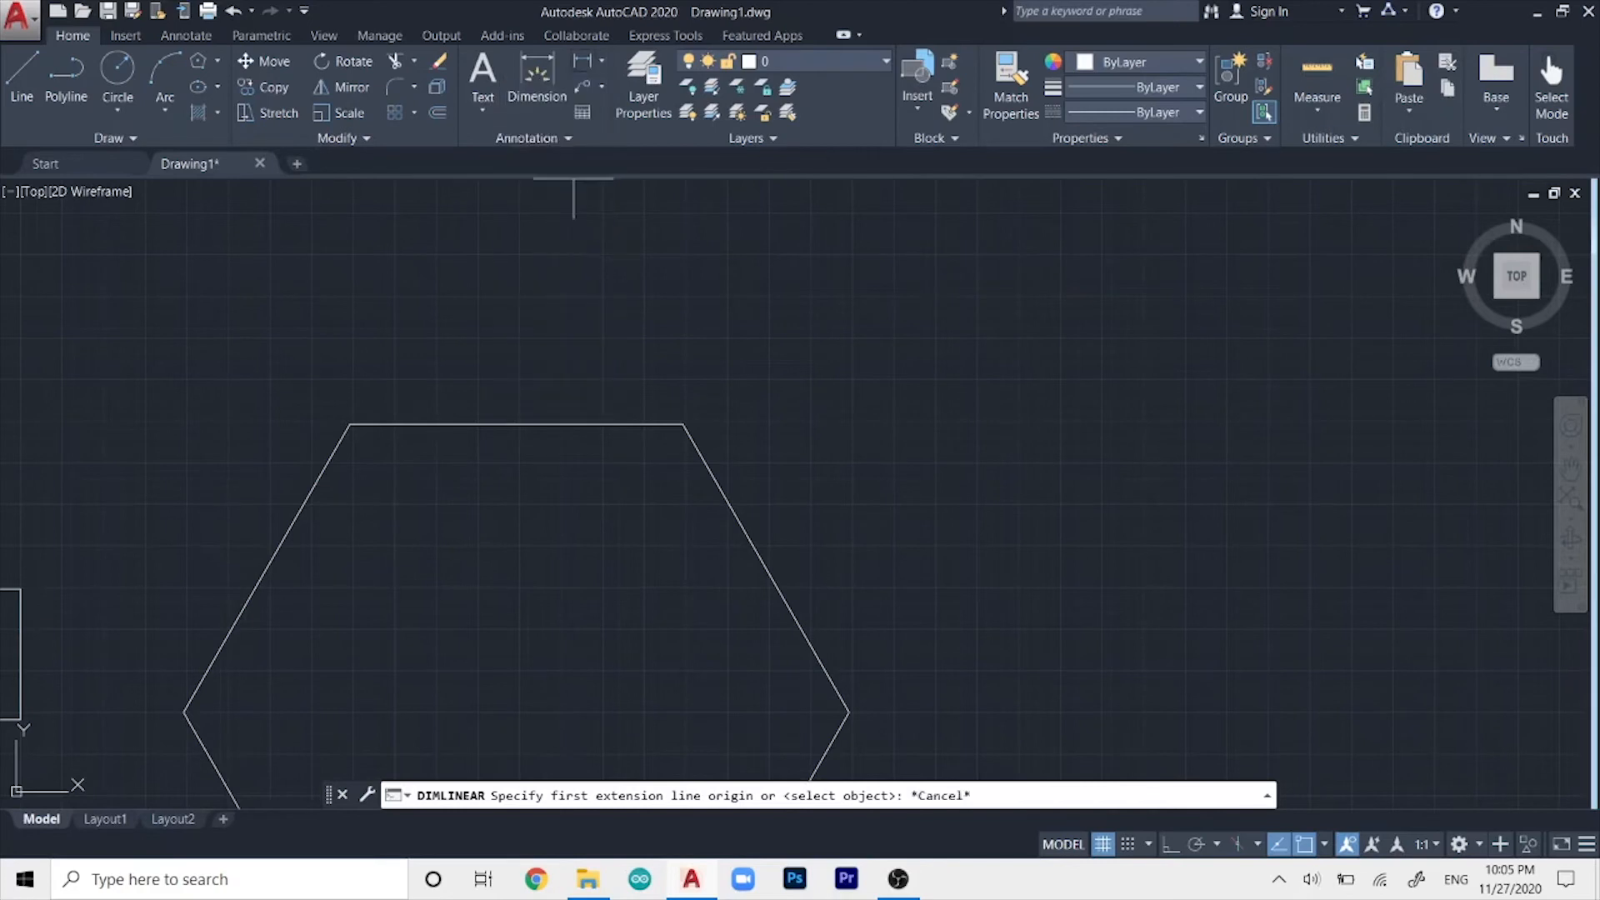
click(350, 424)
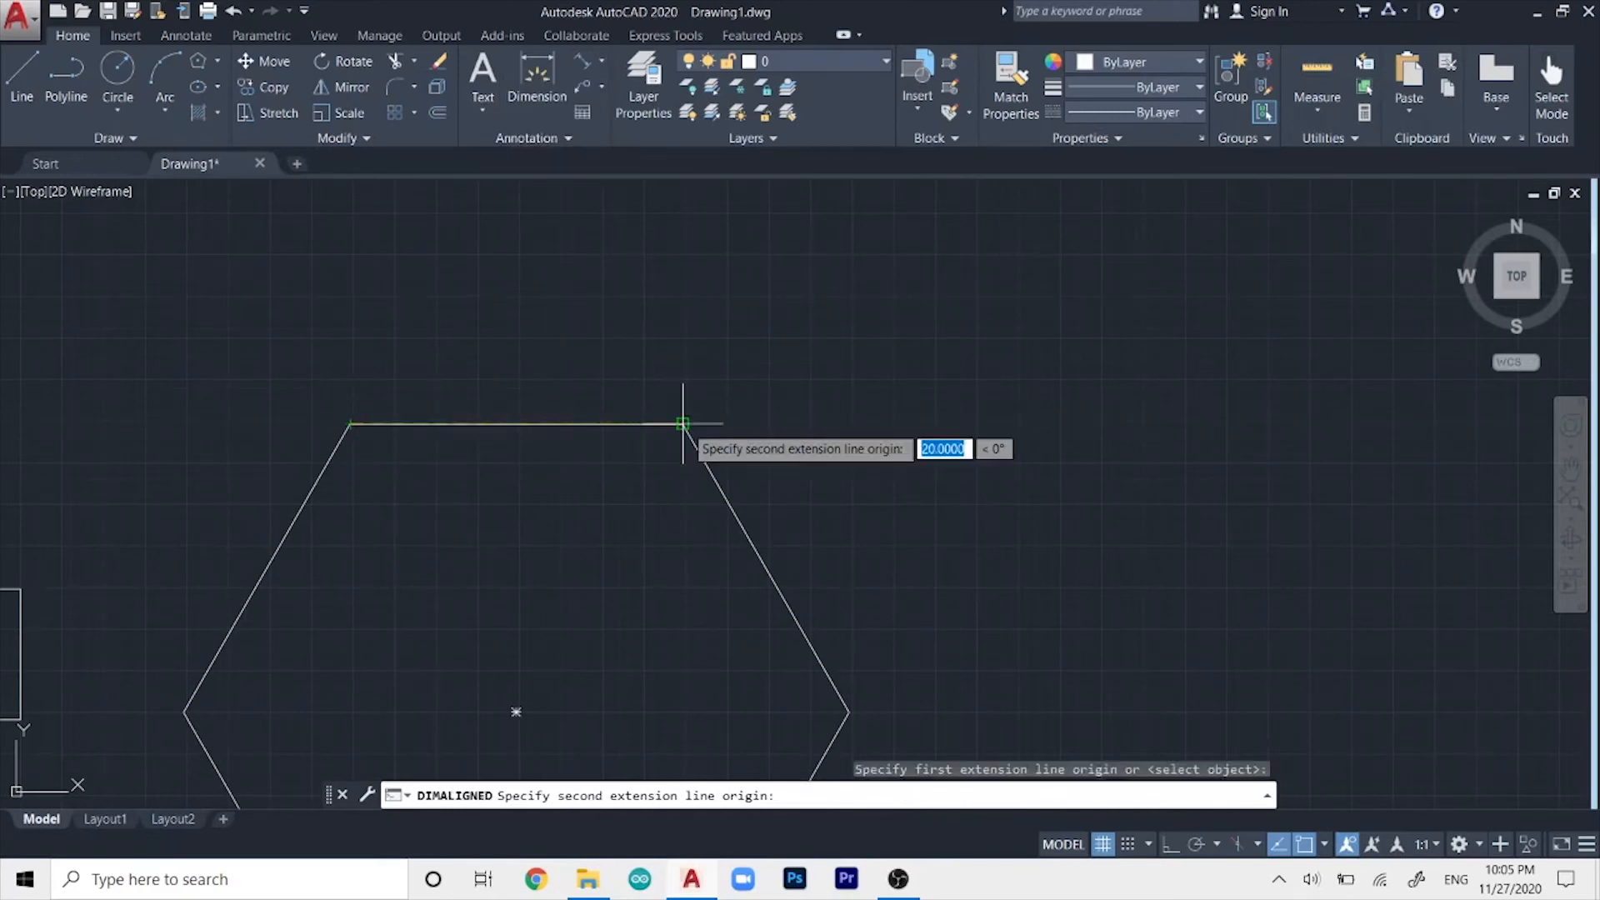
click(682, 423)
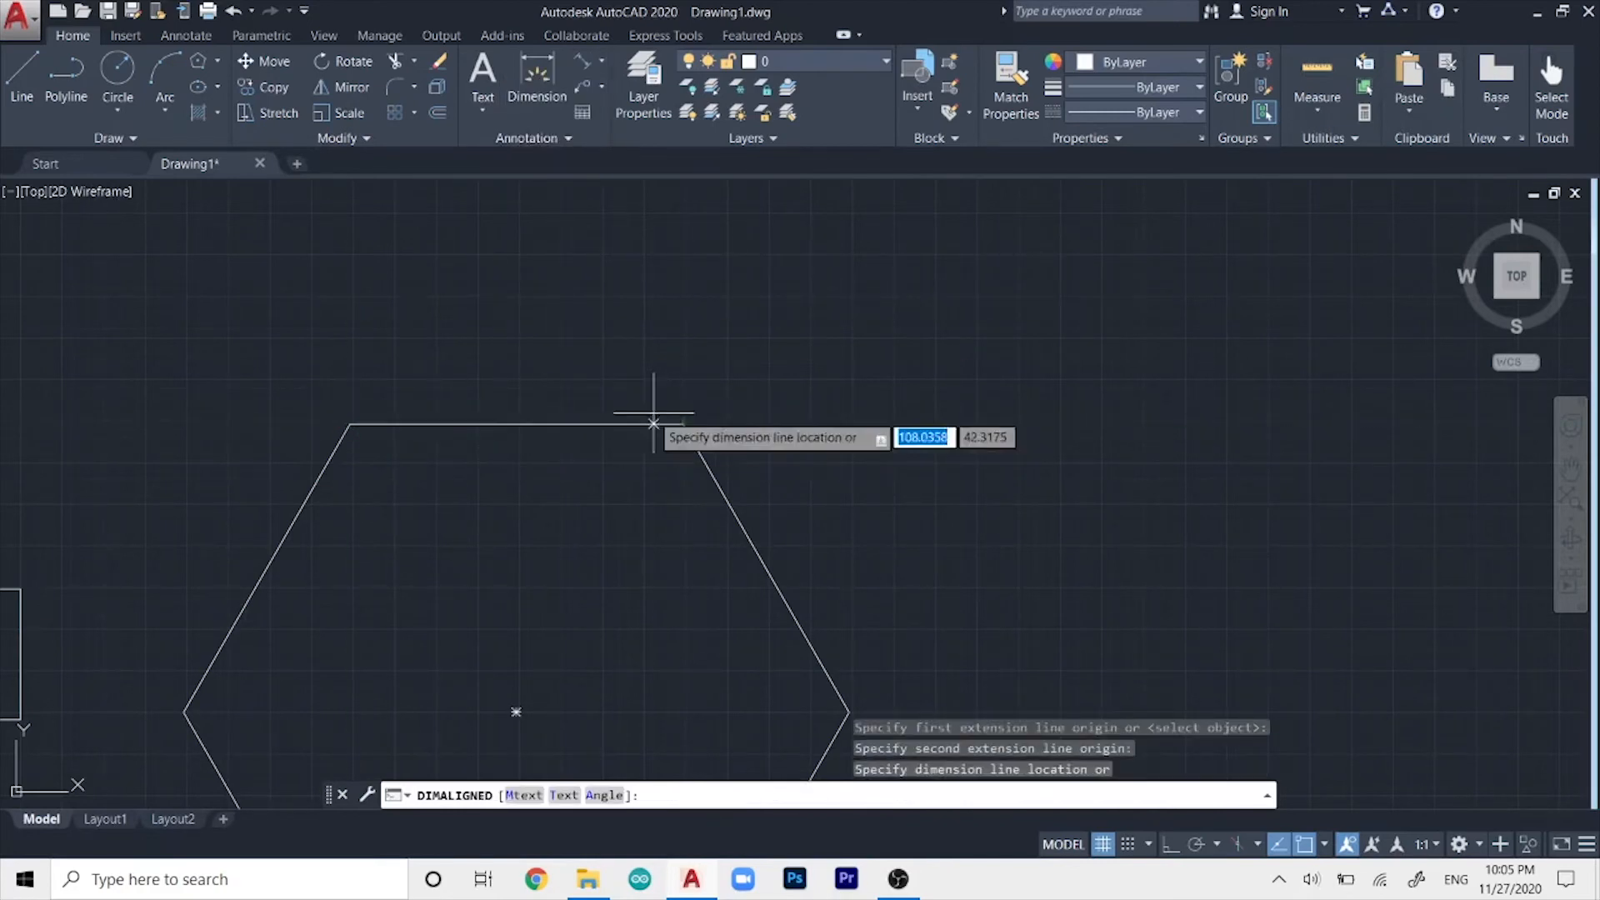
click(603, 365)
scroll(464, 357, up, 5)
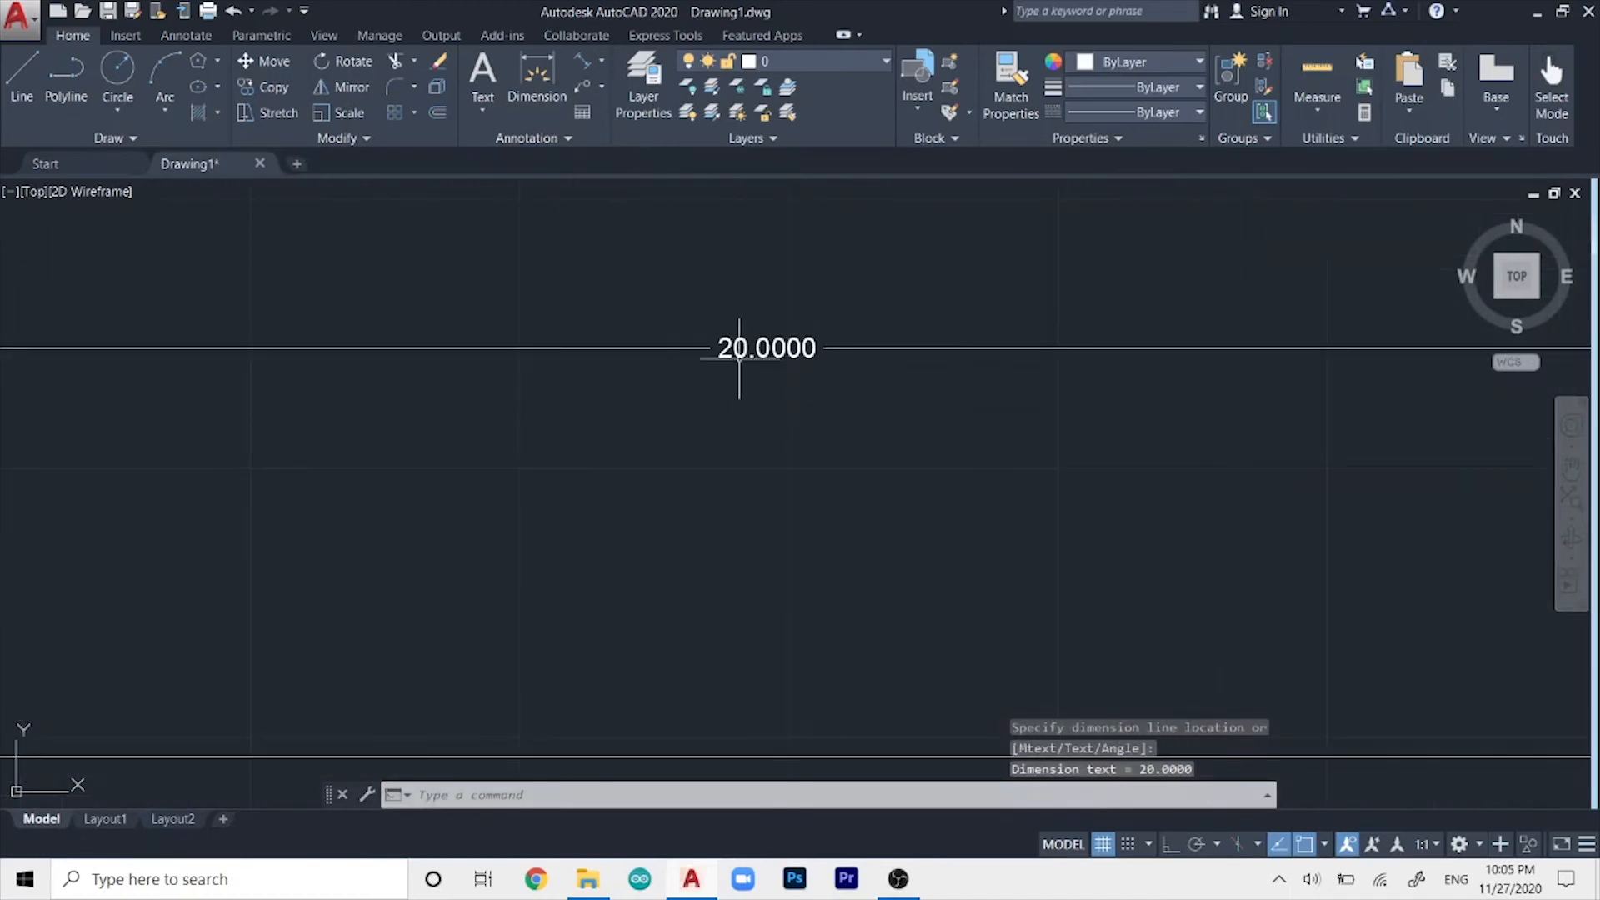
scroll(885, 447, down, 8)
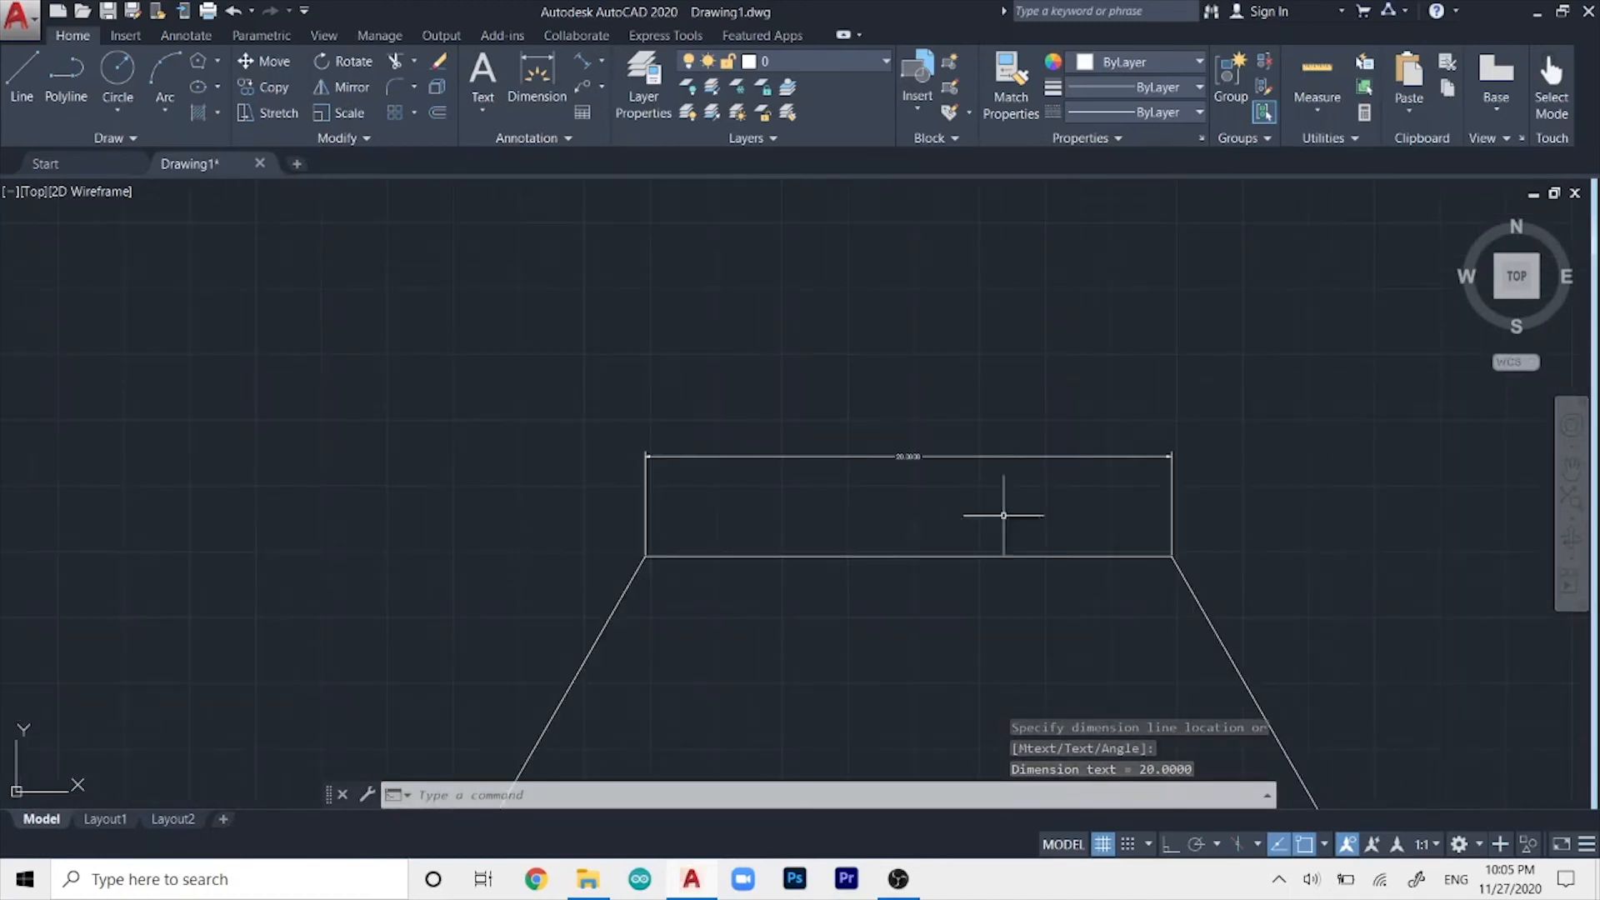
middle_drag(921, 643, 827, 380)
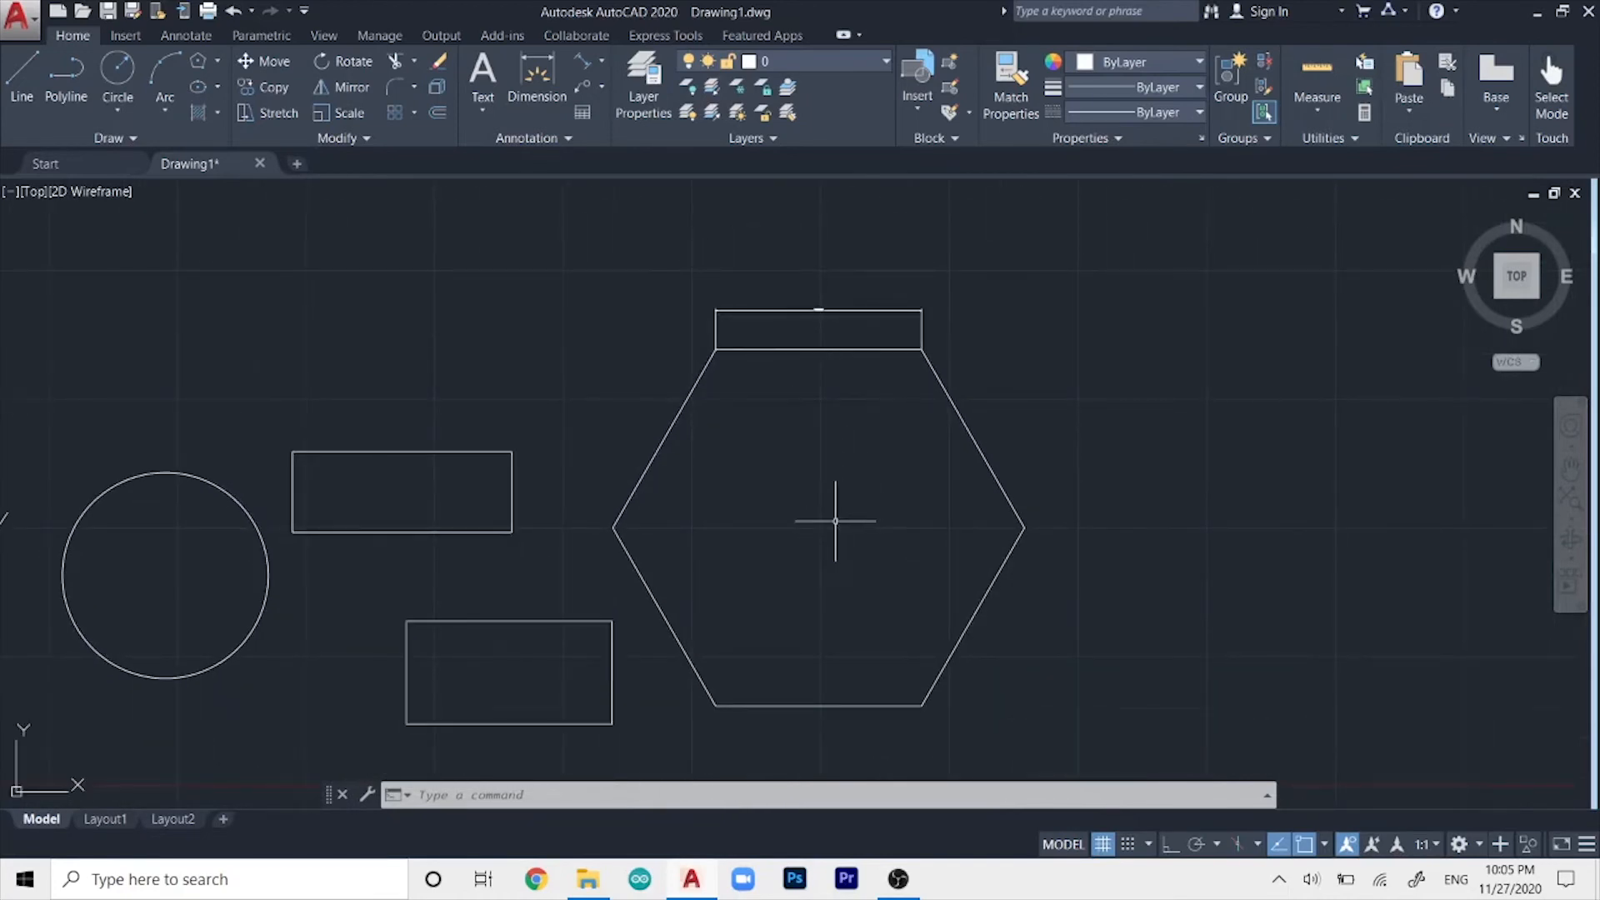
scroll(507, 330, down, 2)
middle_drag(507, 325, 701, 393)
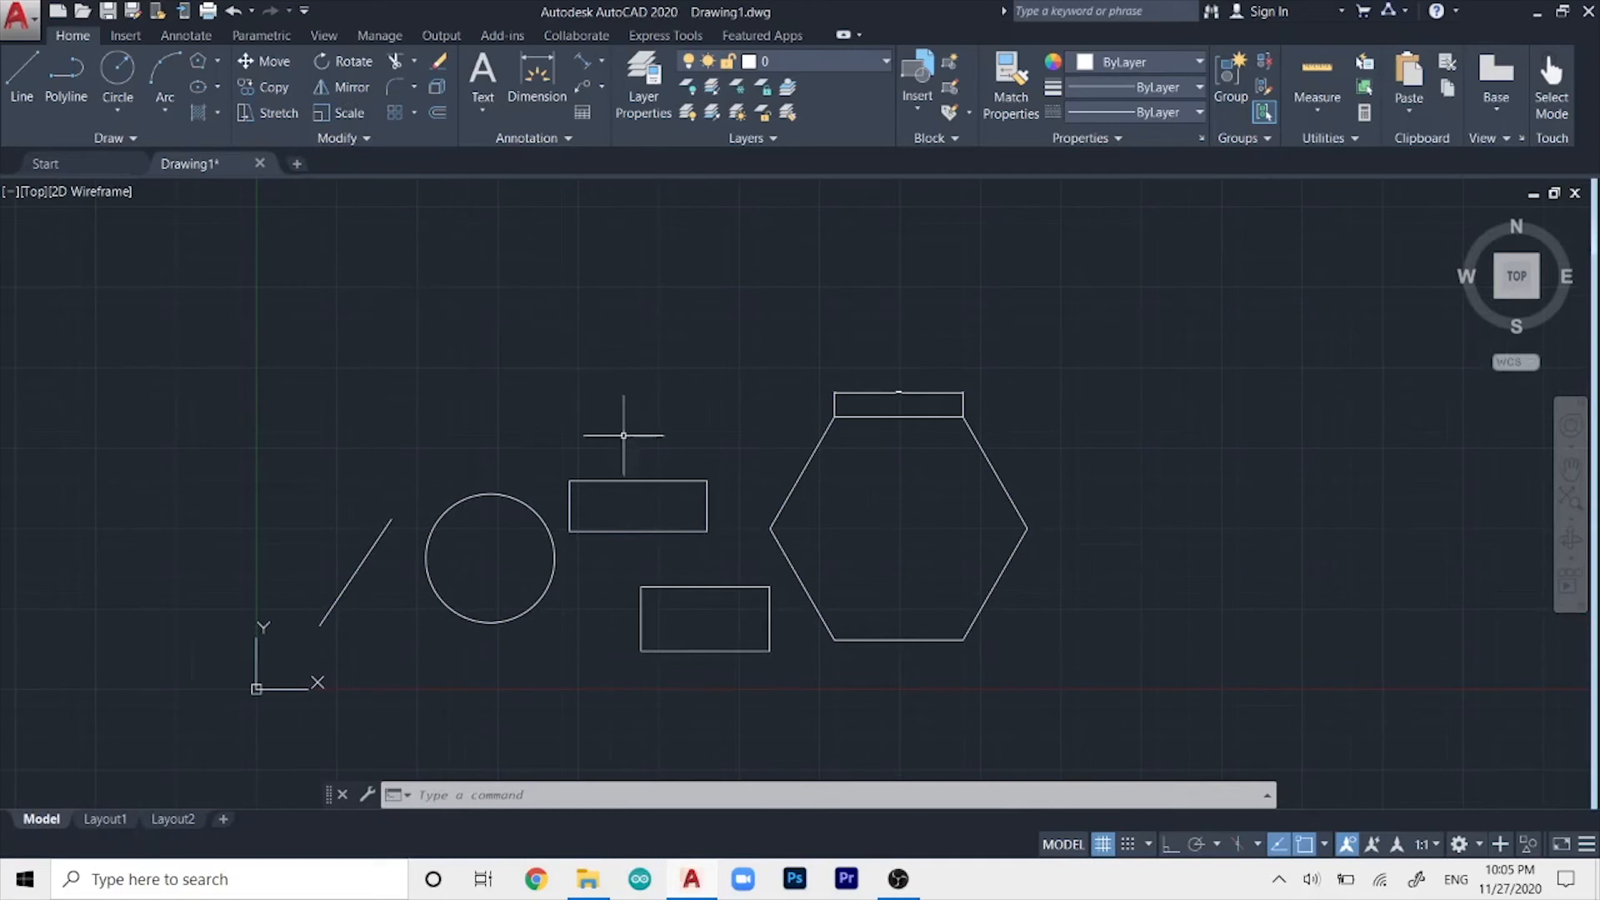
scroll(696, 534, up, 2)
middle_drag(1011, 511, 625, 436)
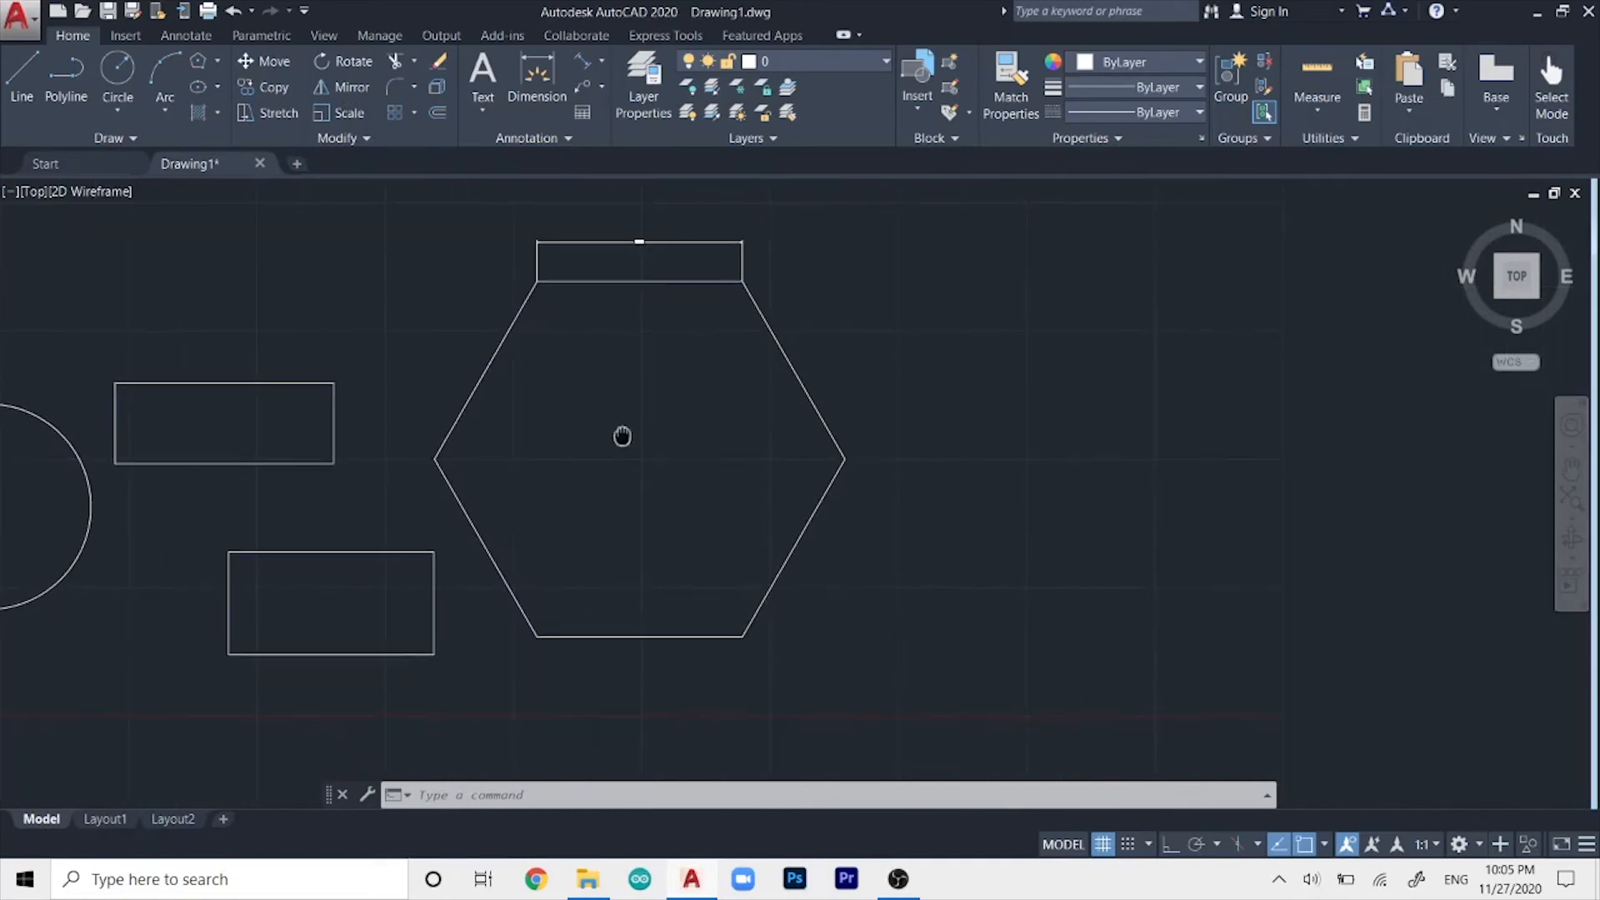
click(490, 365)
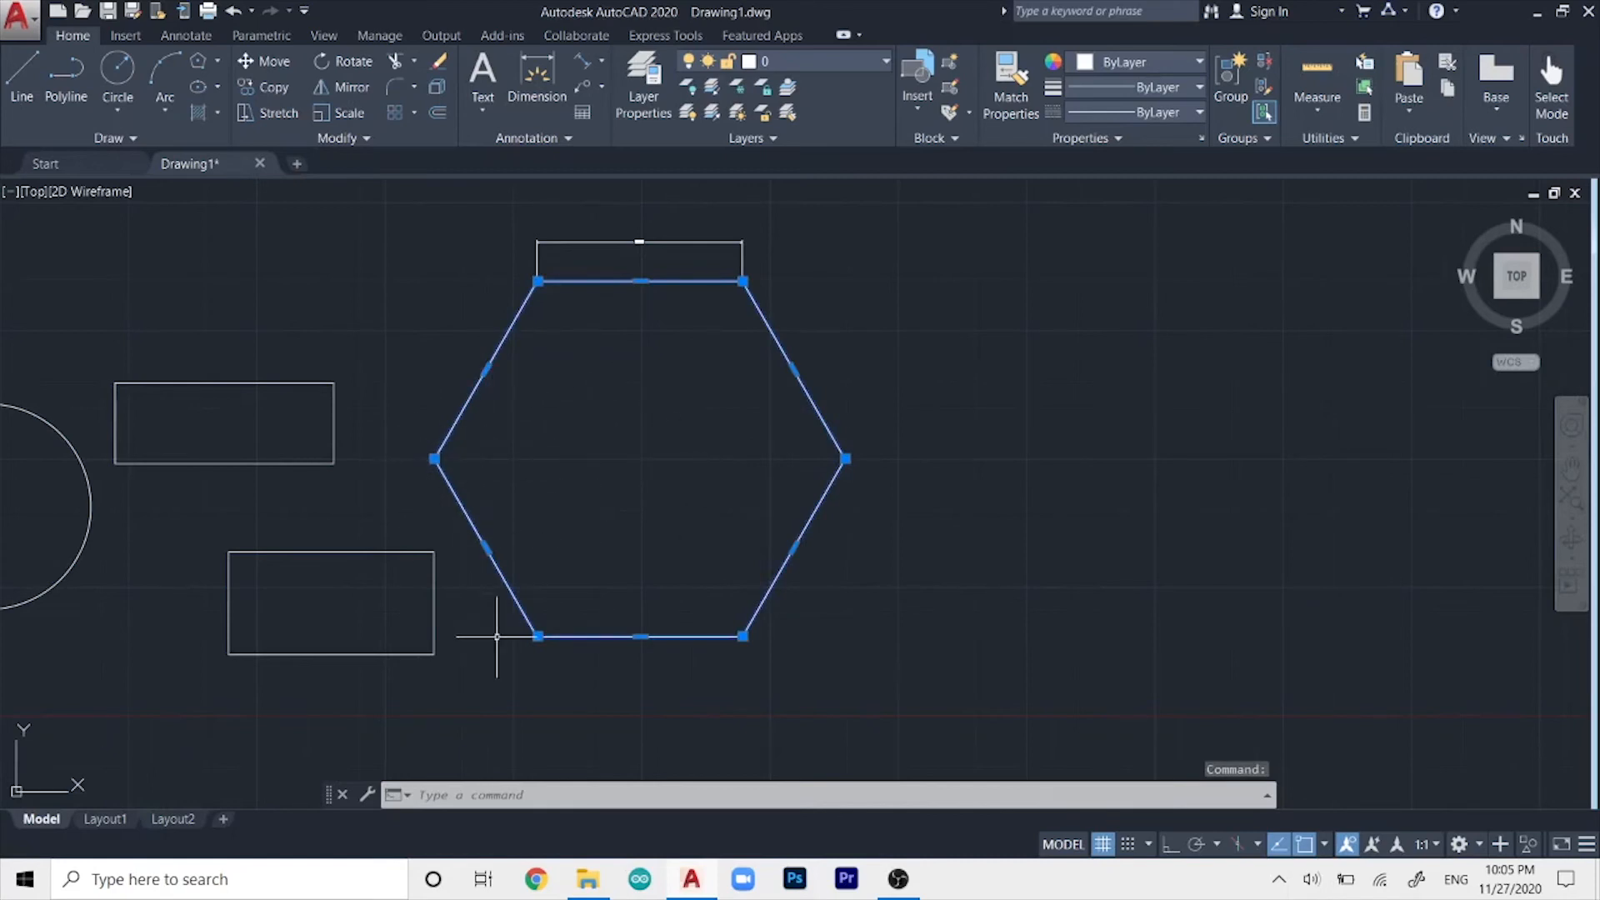
- Draw a five-sided polygon with the Edge option above the rectangles, its first edge 14 units long at about 348°
scroll(417, 346, down, 2)
middle_drag(386, 257, 582, 530)
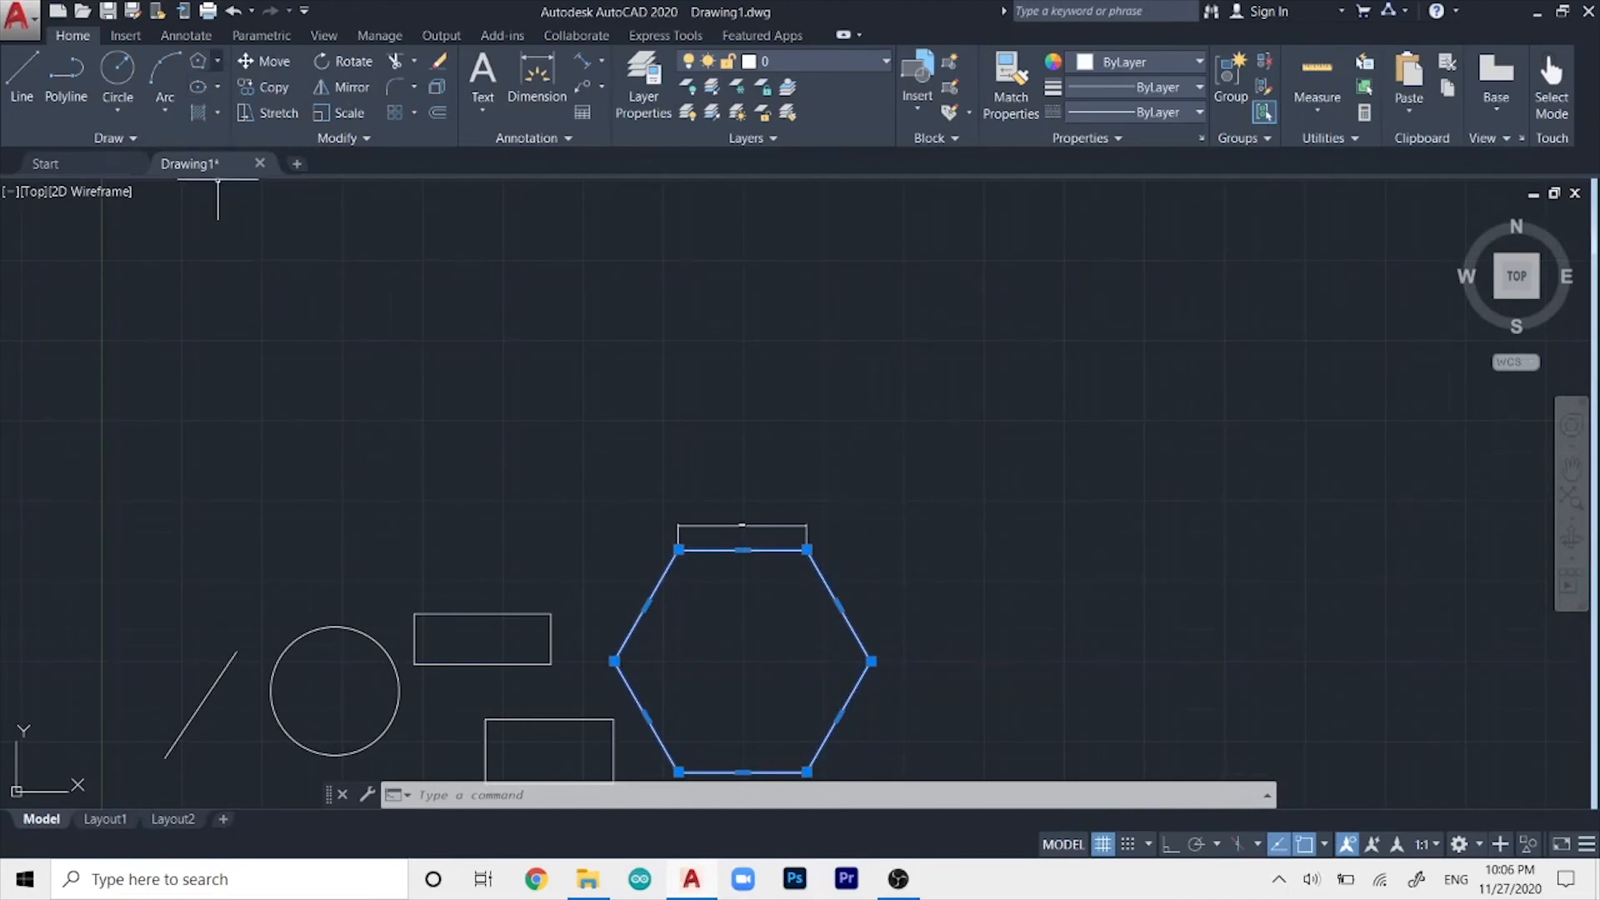
click(217, 61)
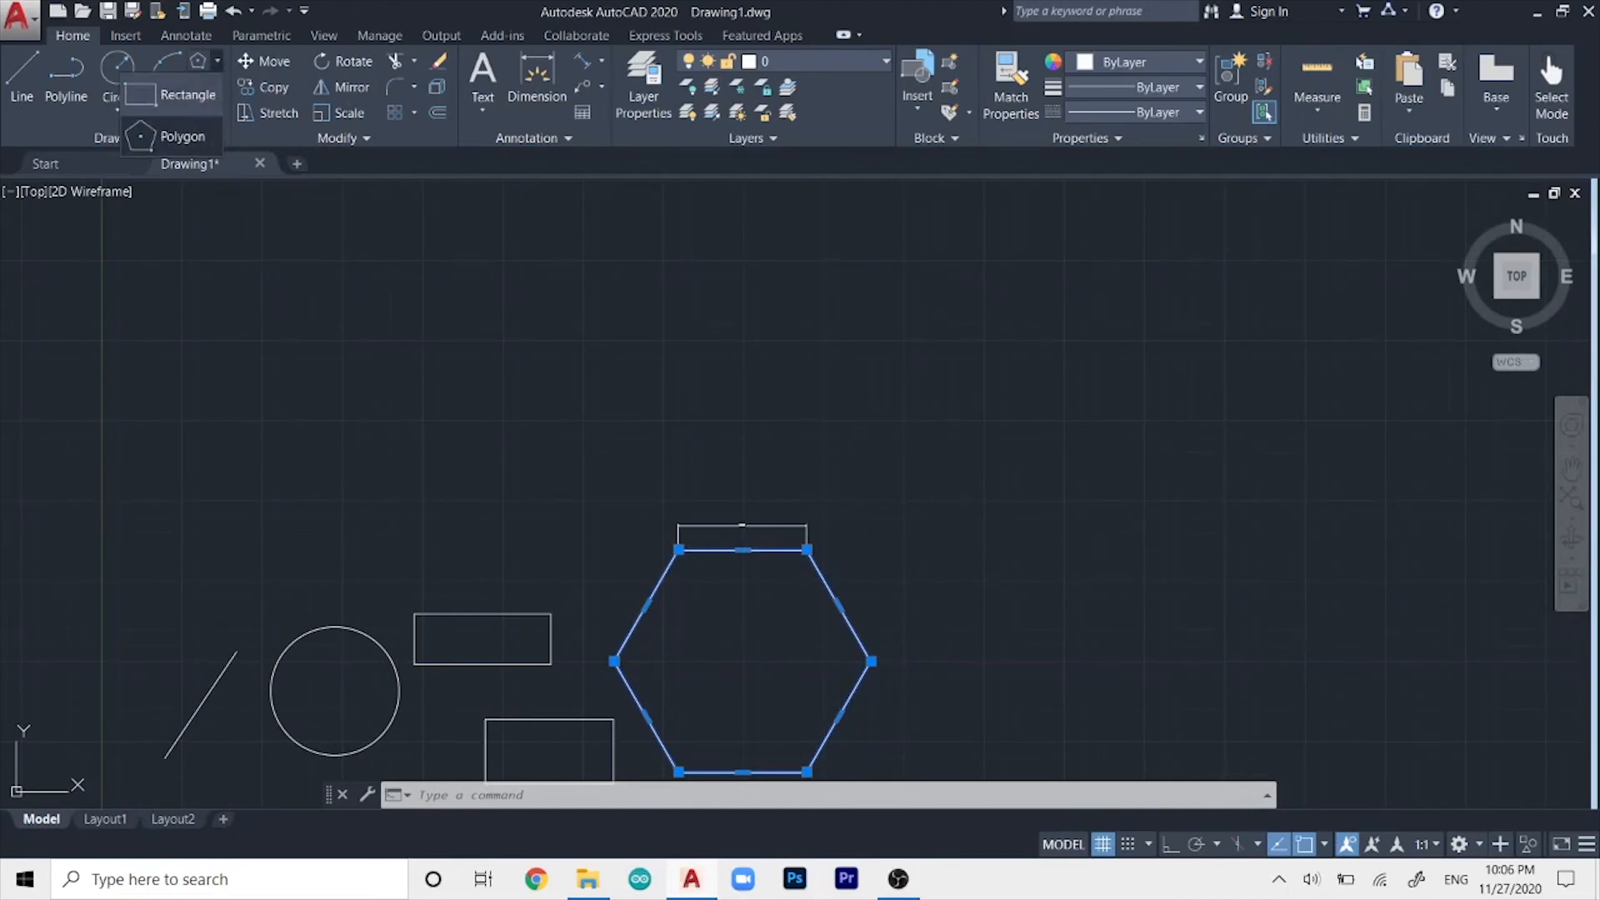
click(179, 117)
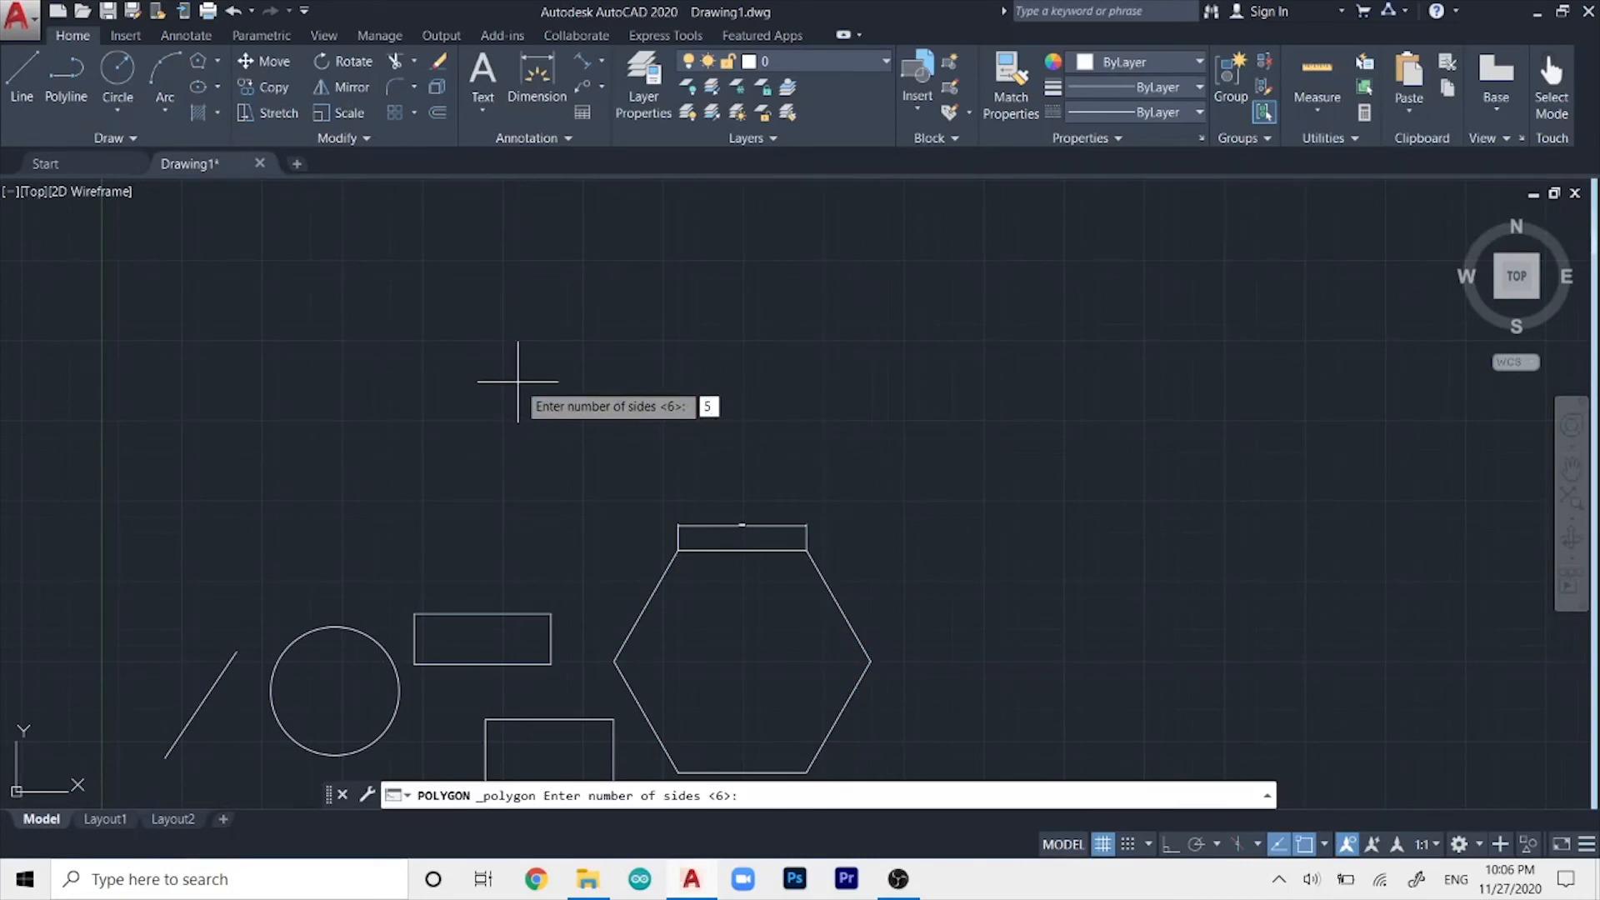
key(Return)
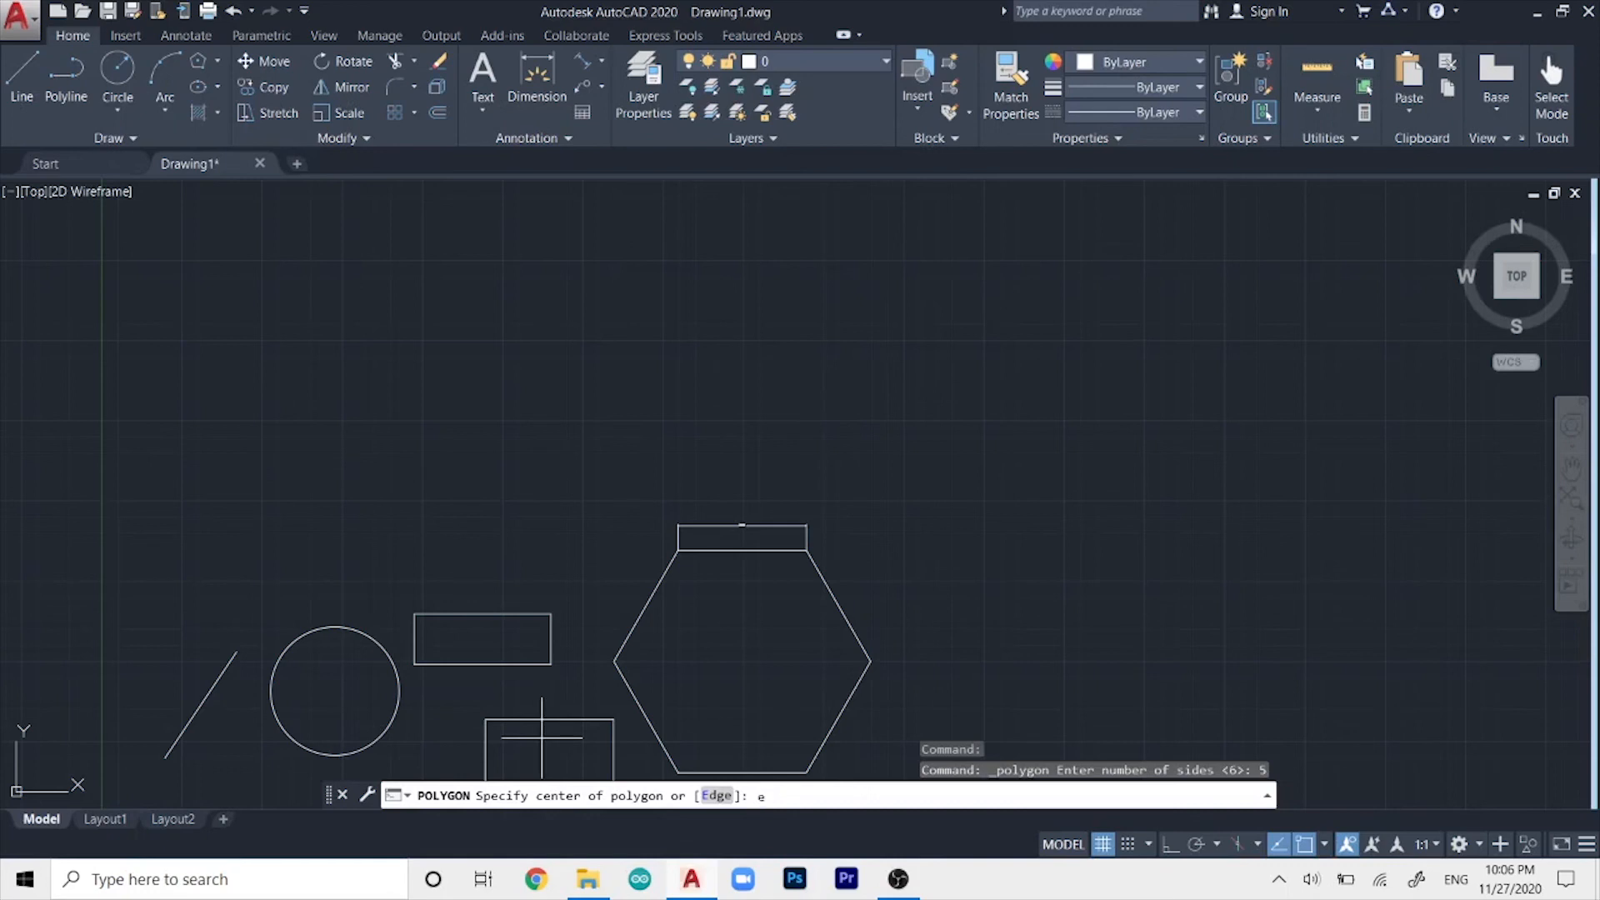
key(Return)
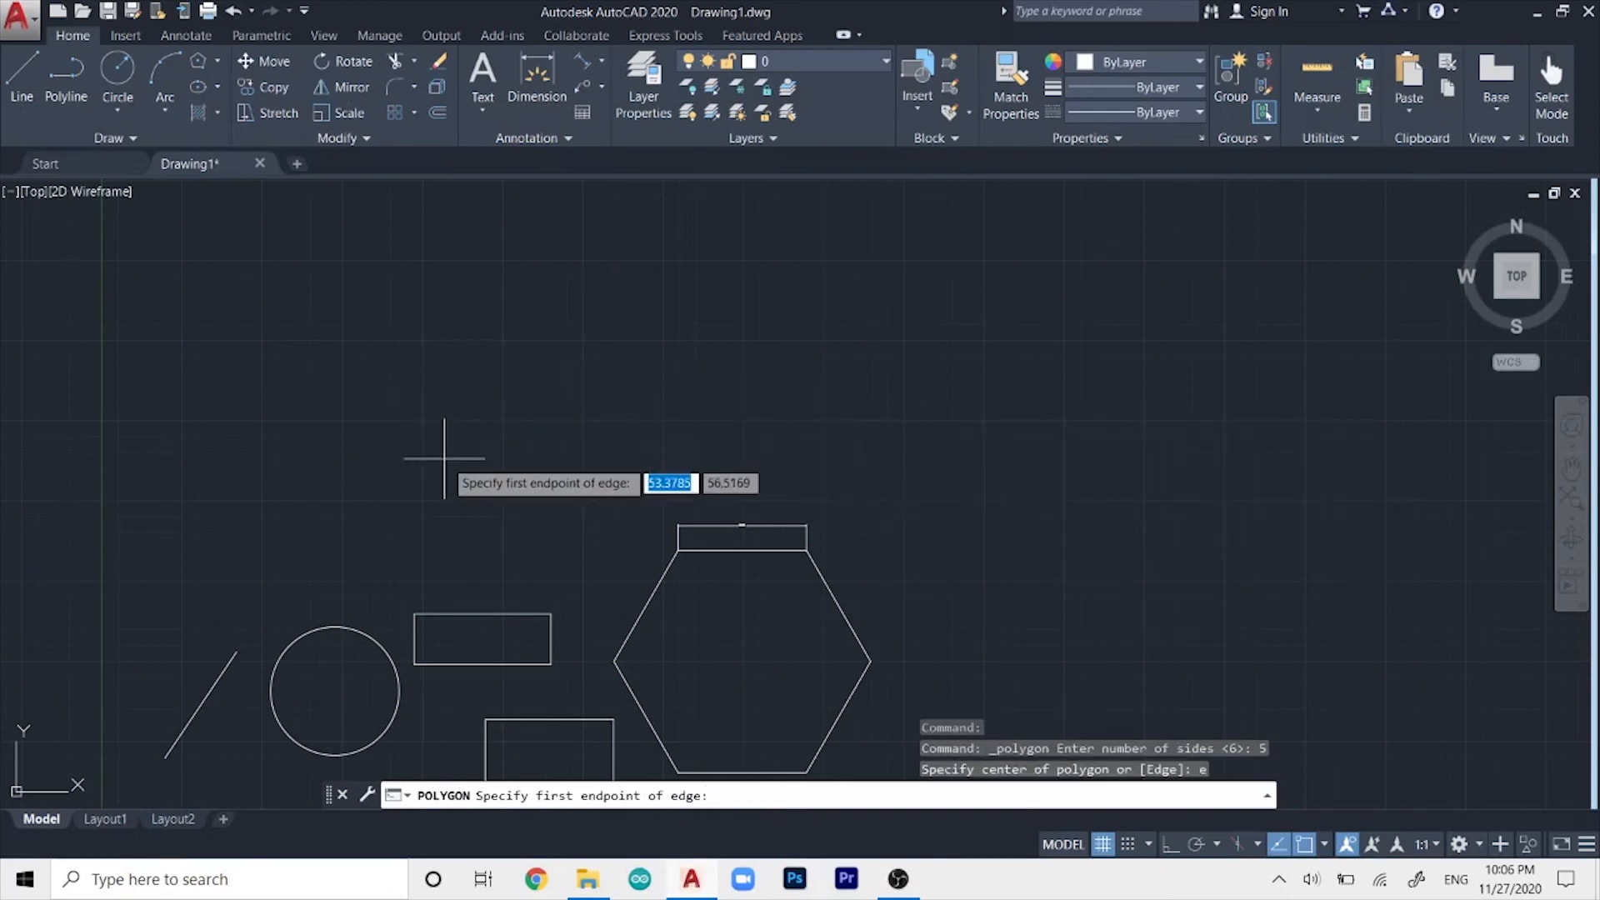
click(430, 423)
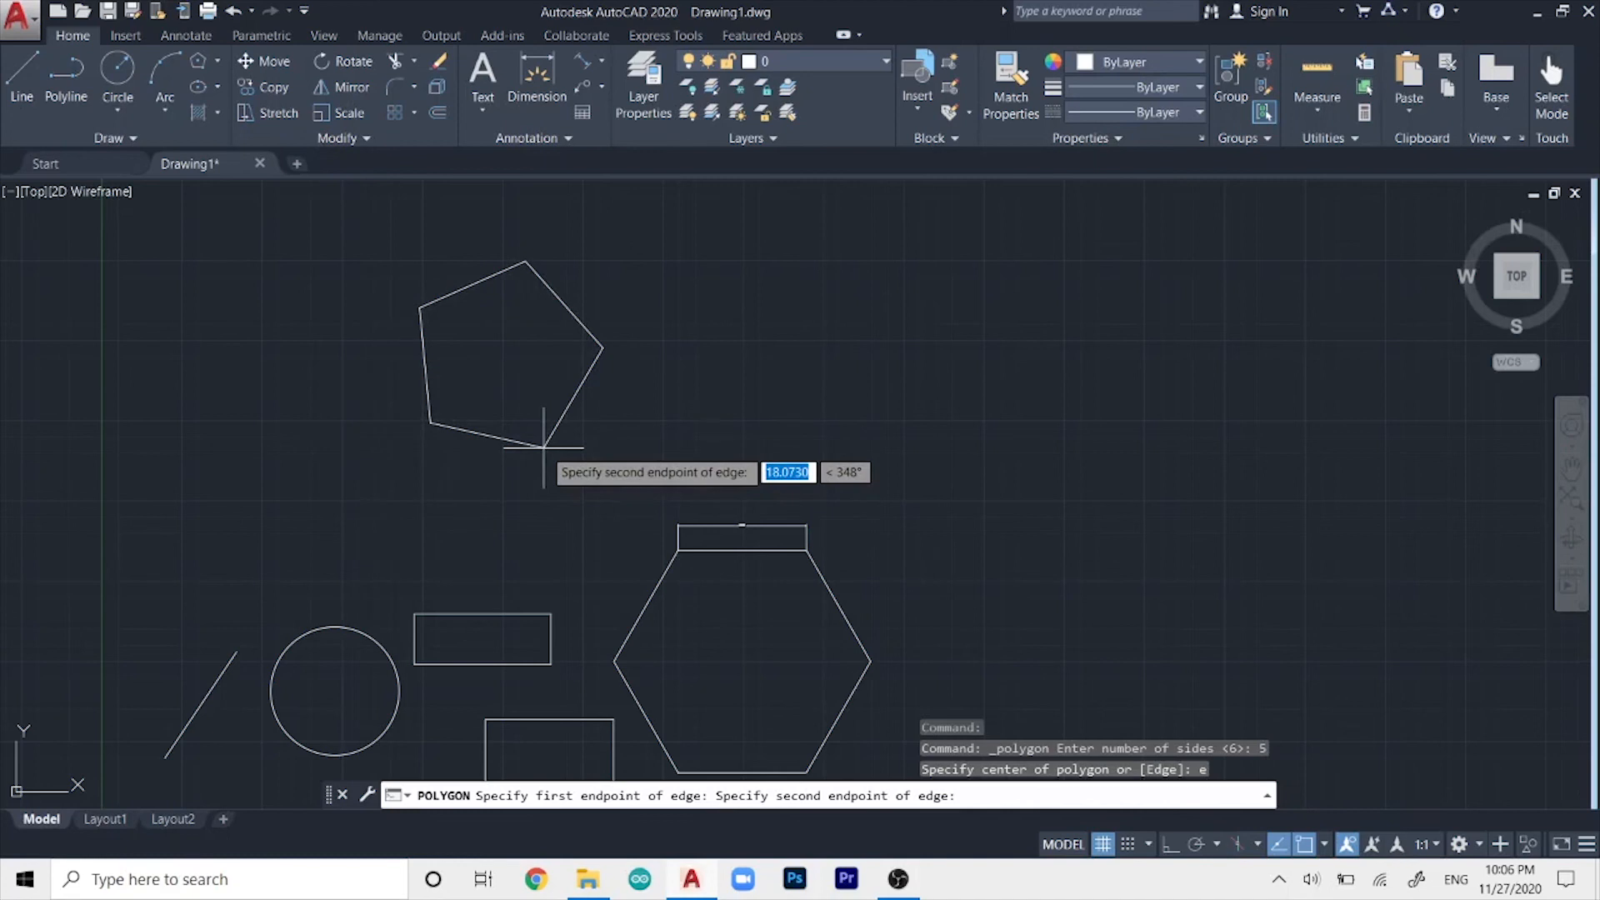
text(14)
key(Return)
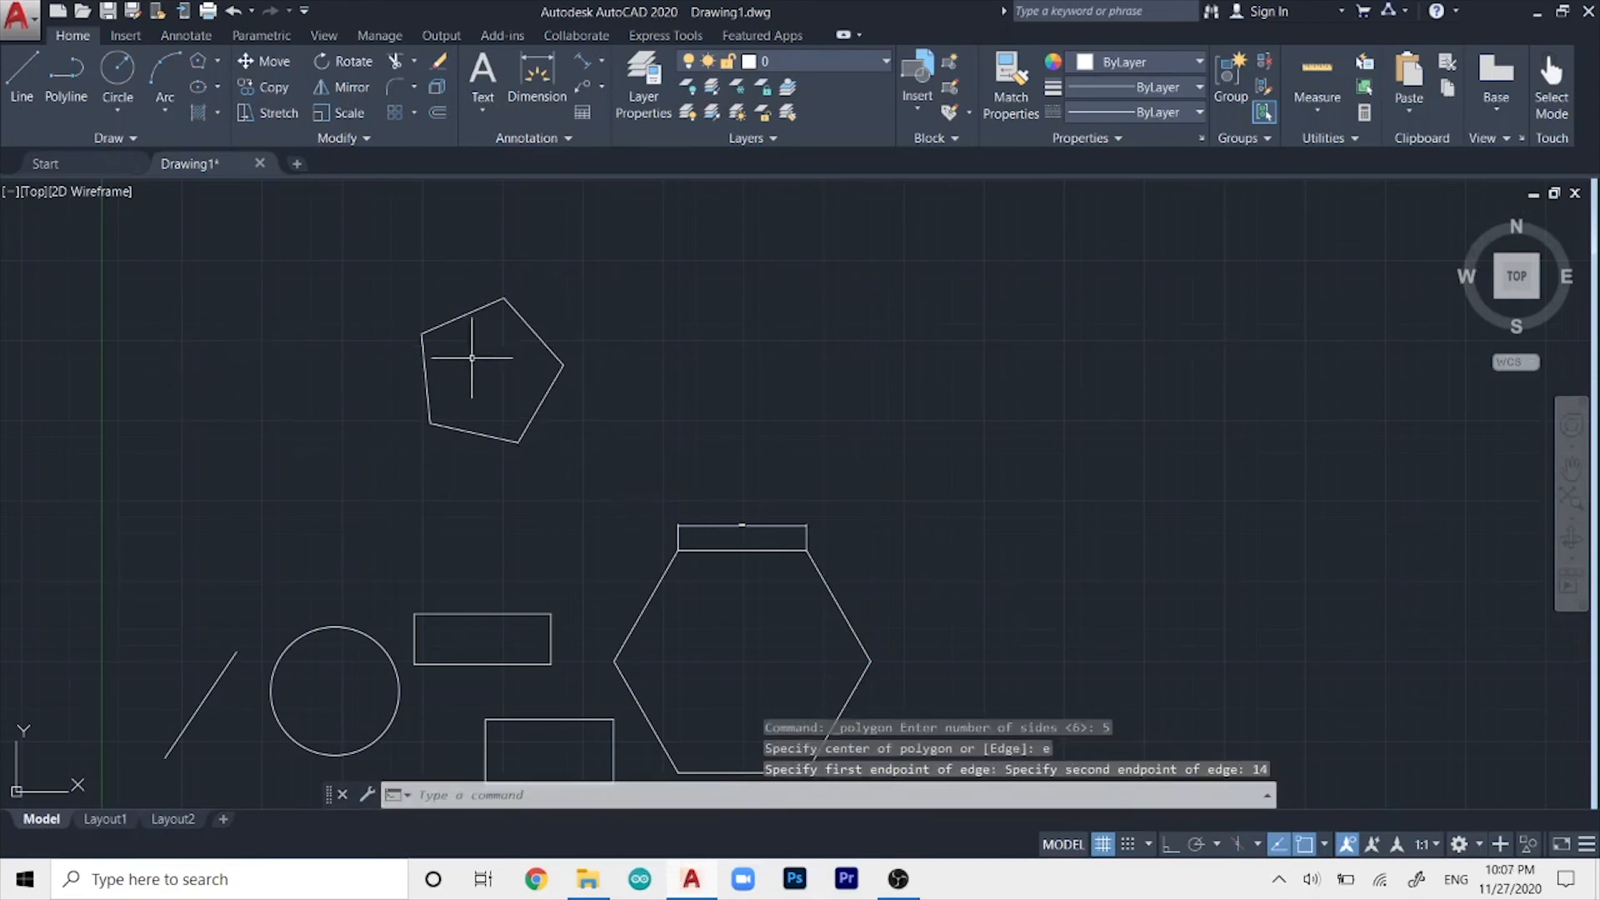
scroll(472, 354, up, 4)
middle_drag(472, 357, 654, 410)
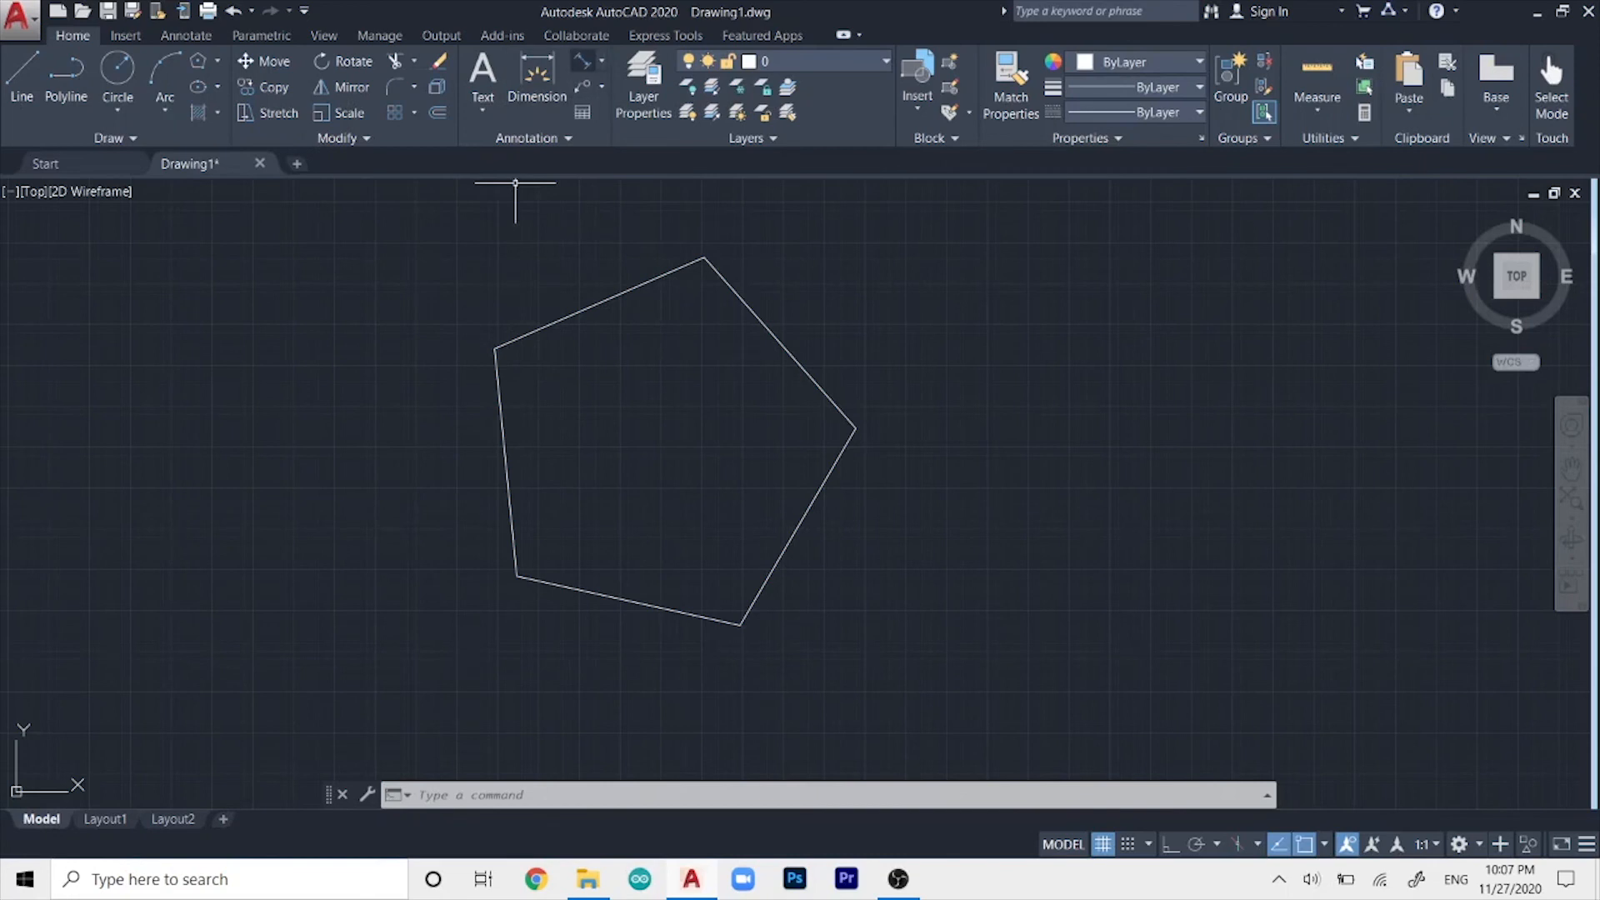
- Add an aligned dimension to the pentagon's upper-left edge, with the dimension line placed outside the shape
click(582, 61)
click(495, 348)
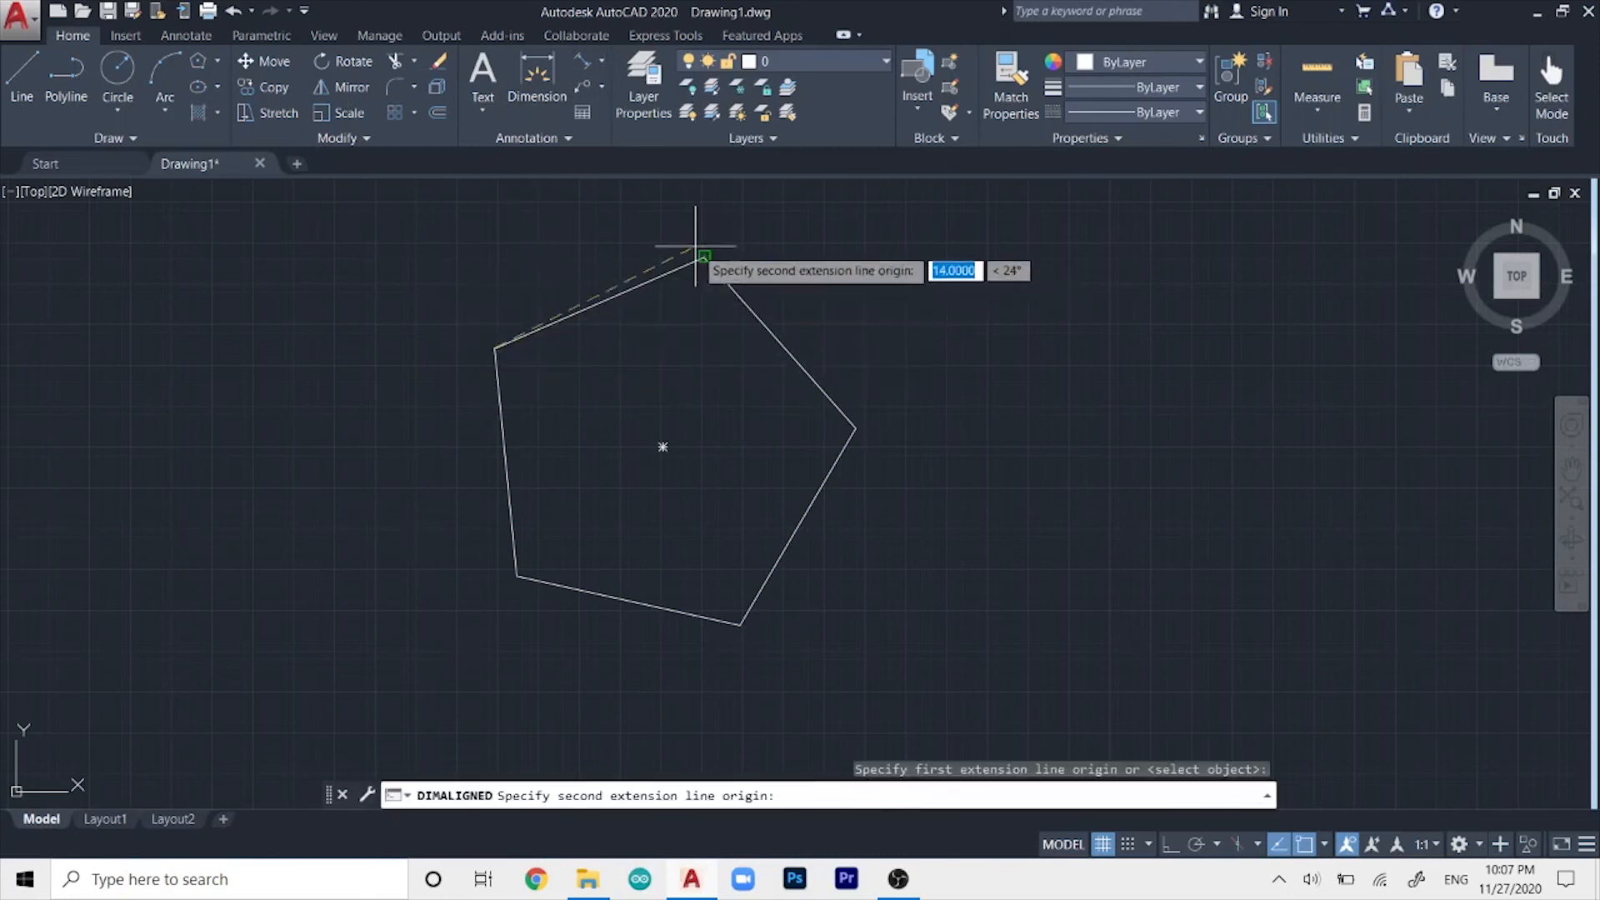
click(705, 256)
scroll(579, 243, up, 8)
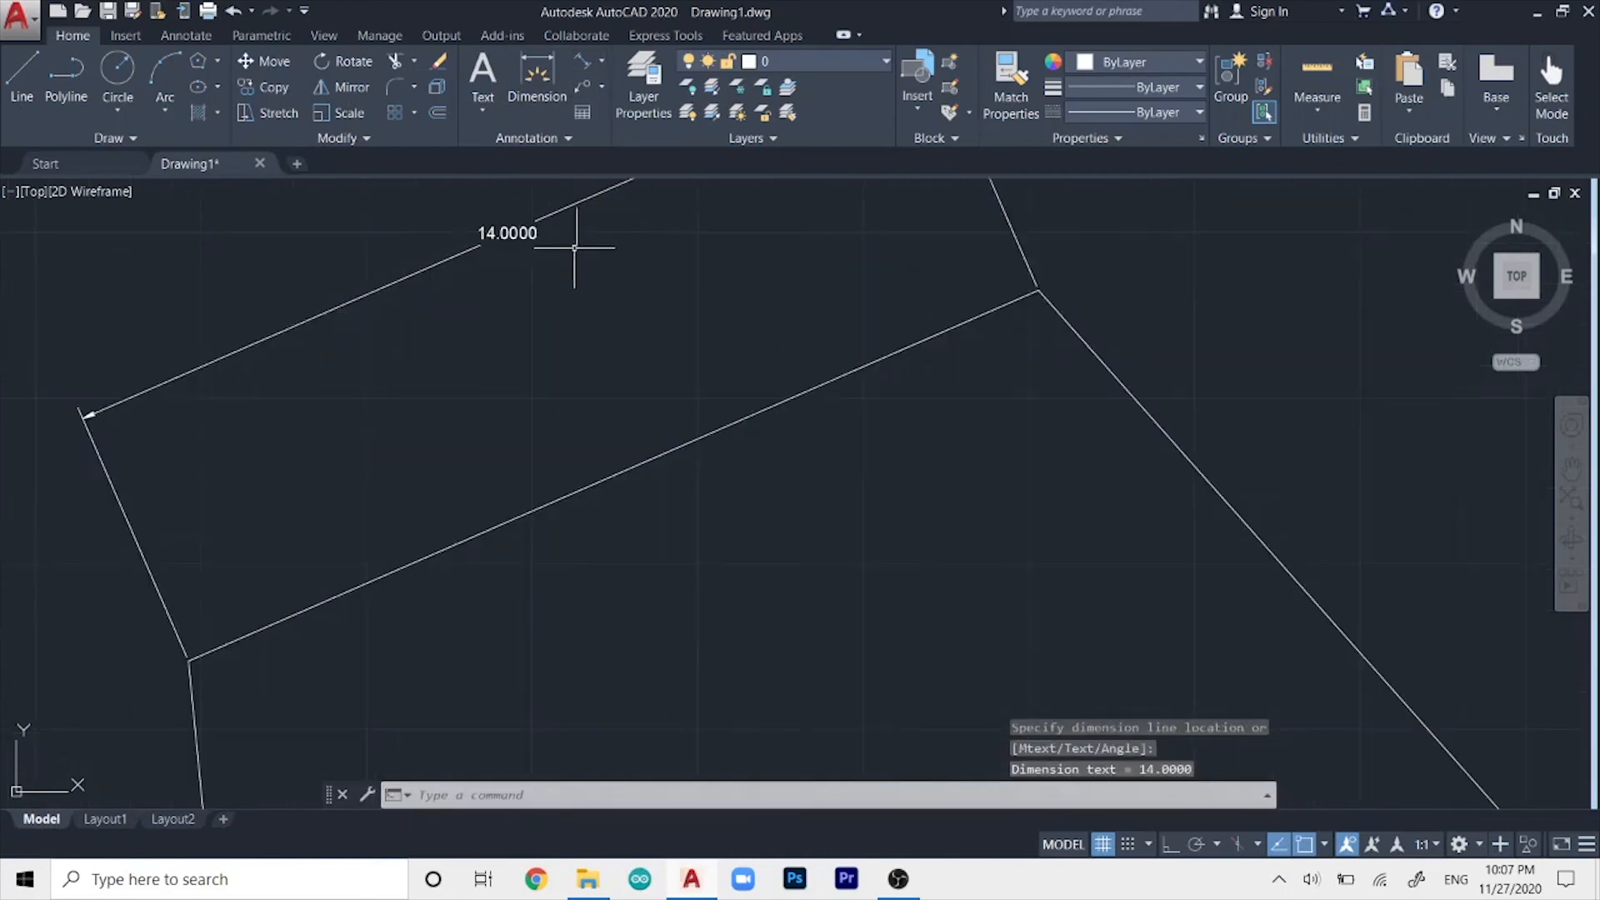
middle_drag(533, 254, 617, 295)
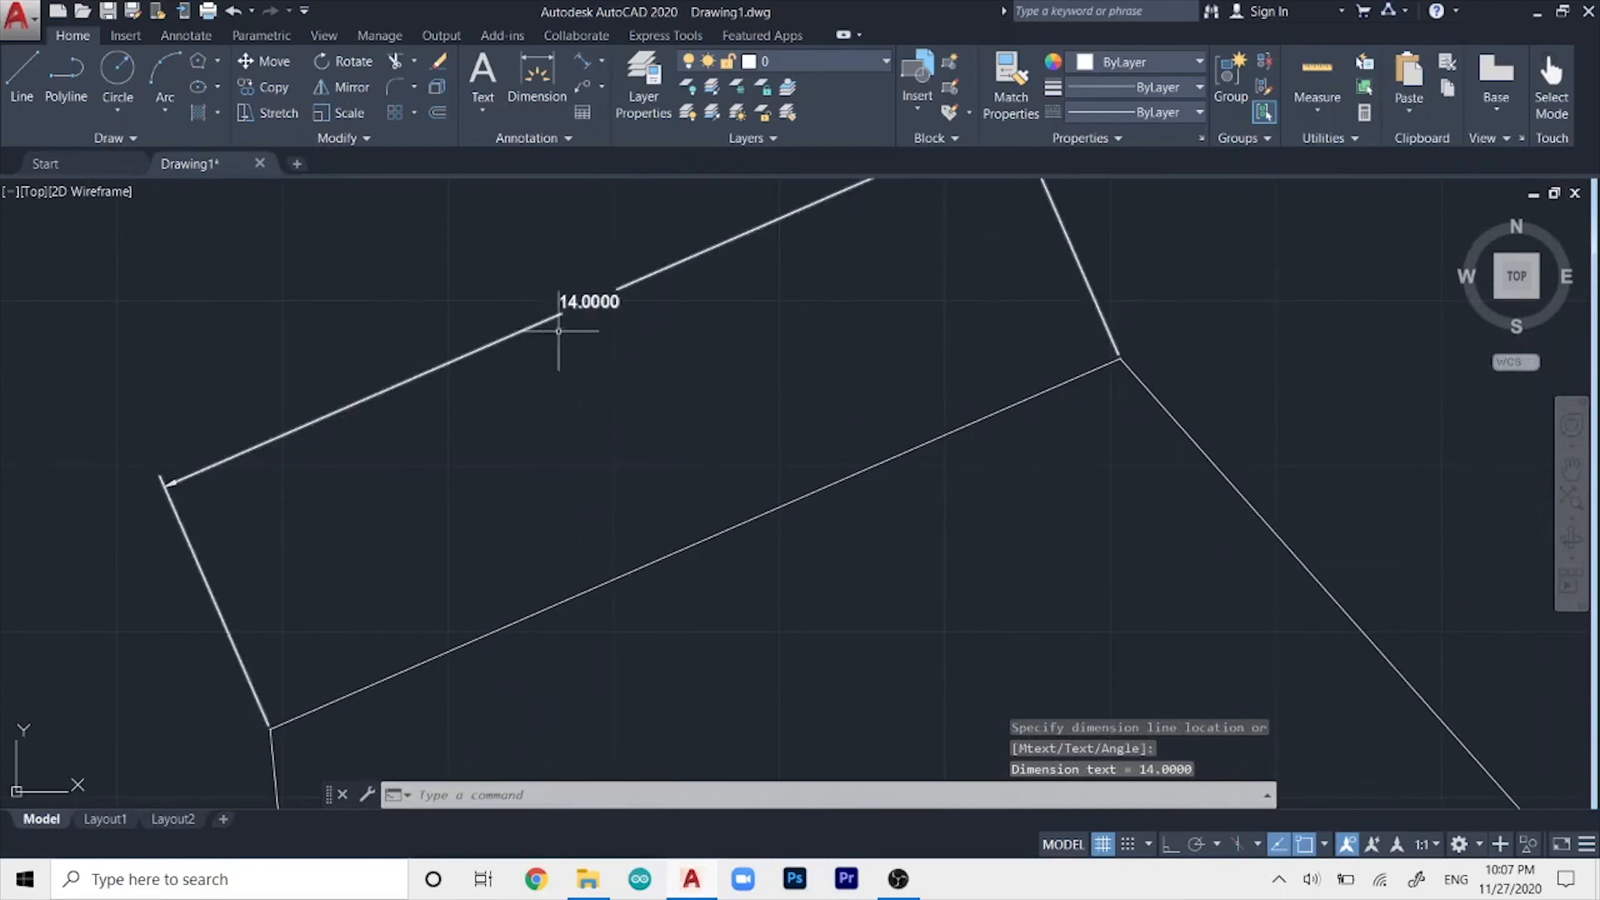
- Examine the whole drawing with the line, circle, rectangles, hexagon and pentagon in view together
scroll(575, 337, down, 4)
scroll(752, 530, down, 4)
middle_drag(752, 530, 612, 350)
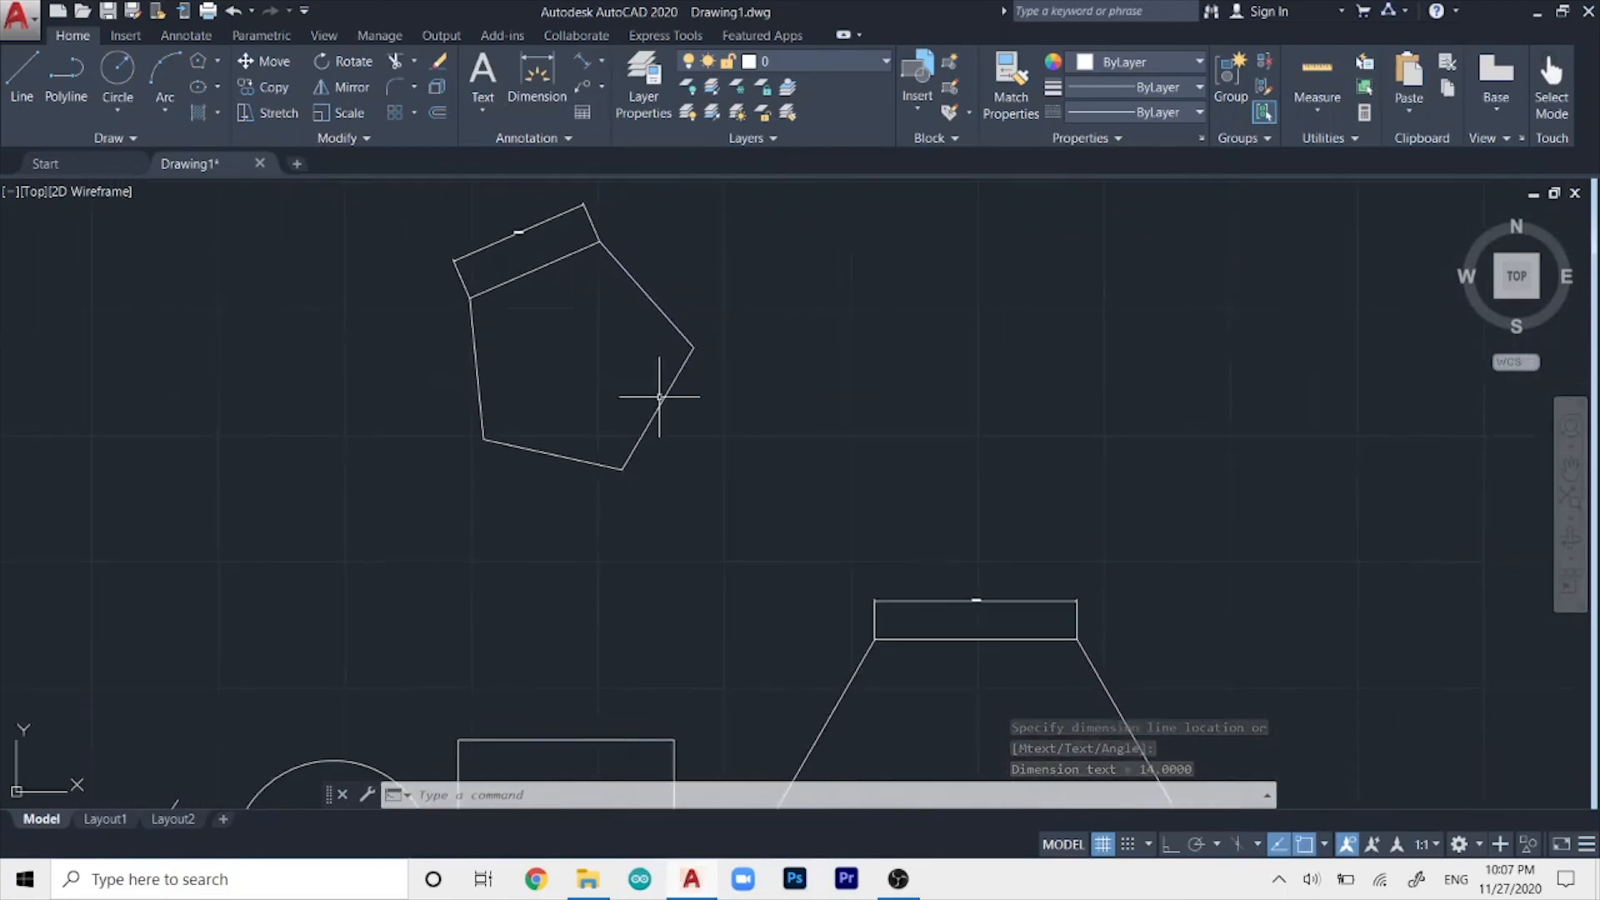
scroll(658, 400, down, 2)
mouse_move(722, 547)
middle_down()
mouse_move(660, 403)
mouse_move(697, 393)
middle_up()
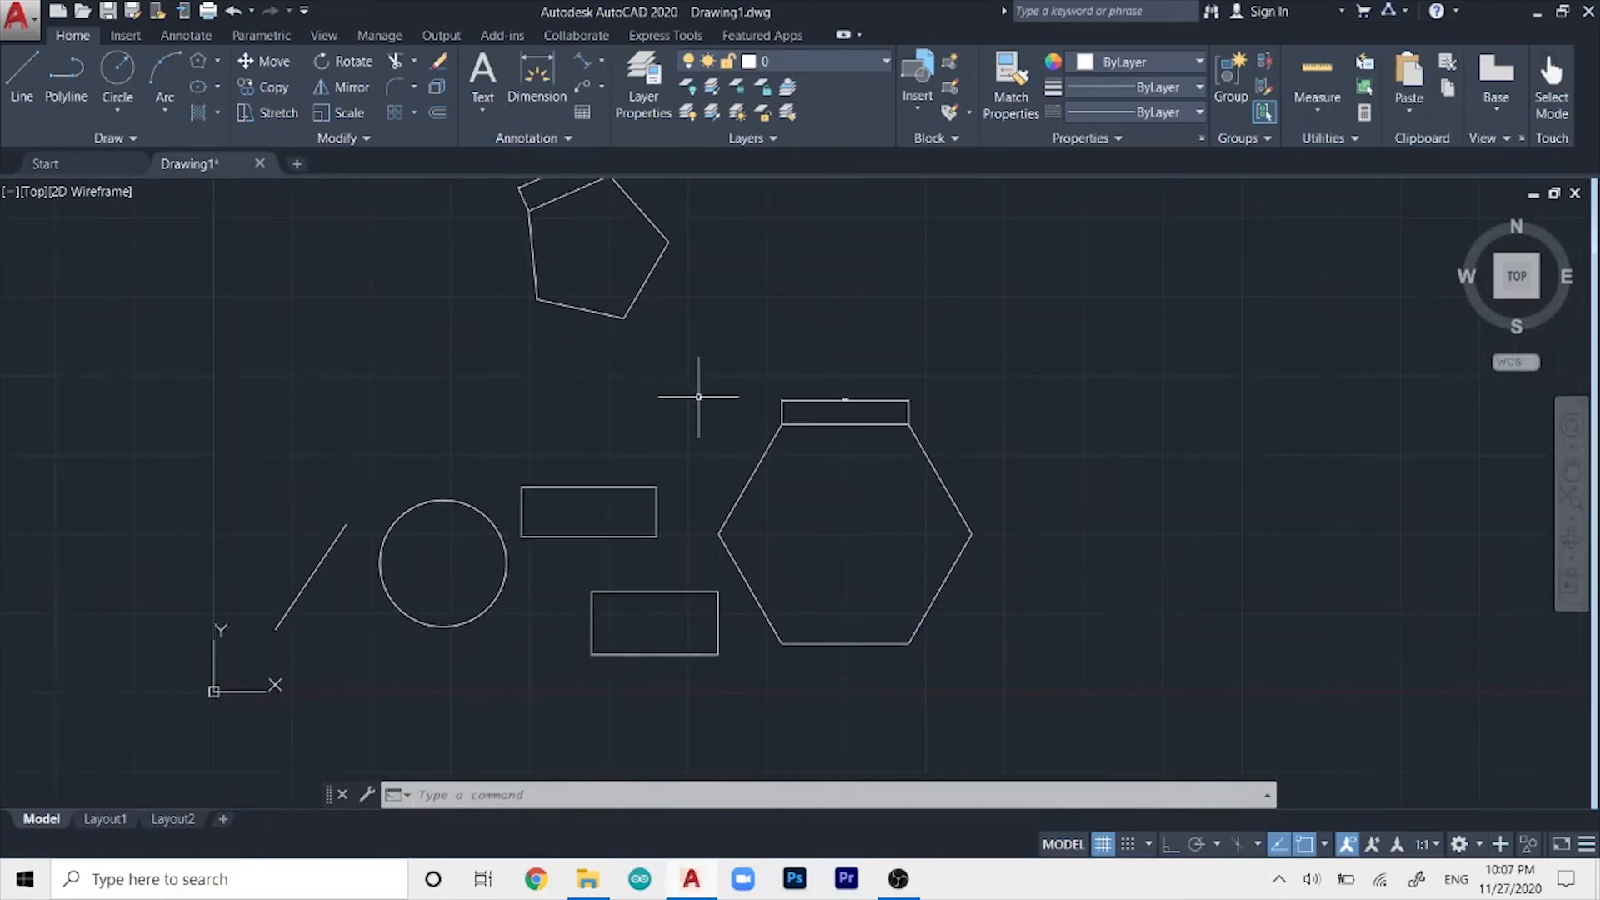
scroll(697, 392, up, 2)
mouse_move(592, 460)
middle_down()
mouse_move(657, 389)
mouse_move(750, 347)
middle_up()
scroll(793, 450, down, 2)
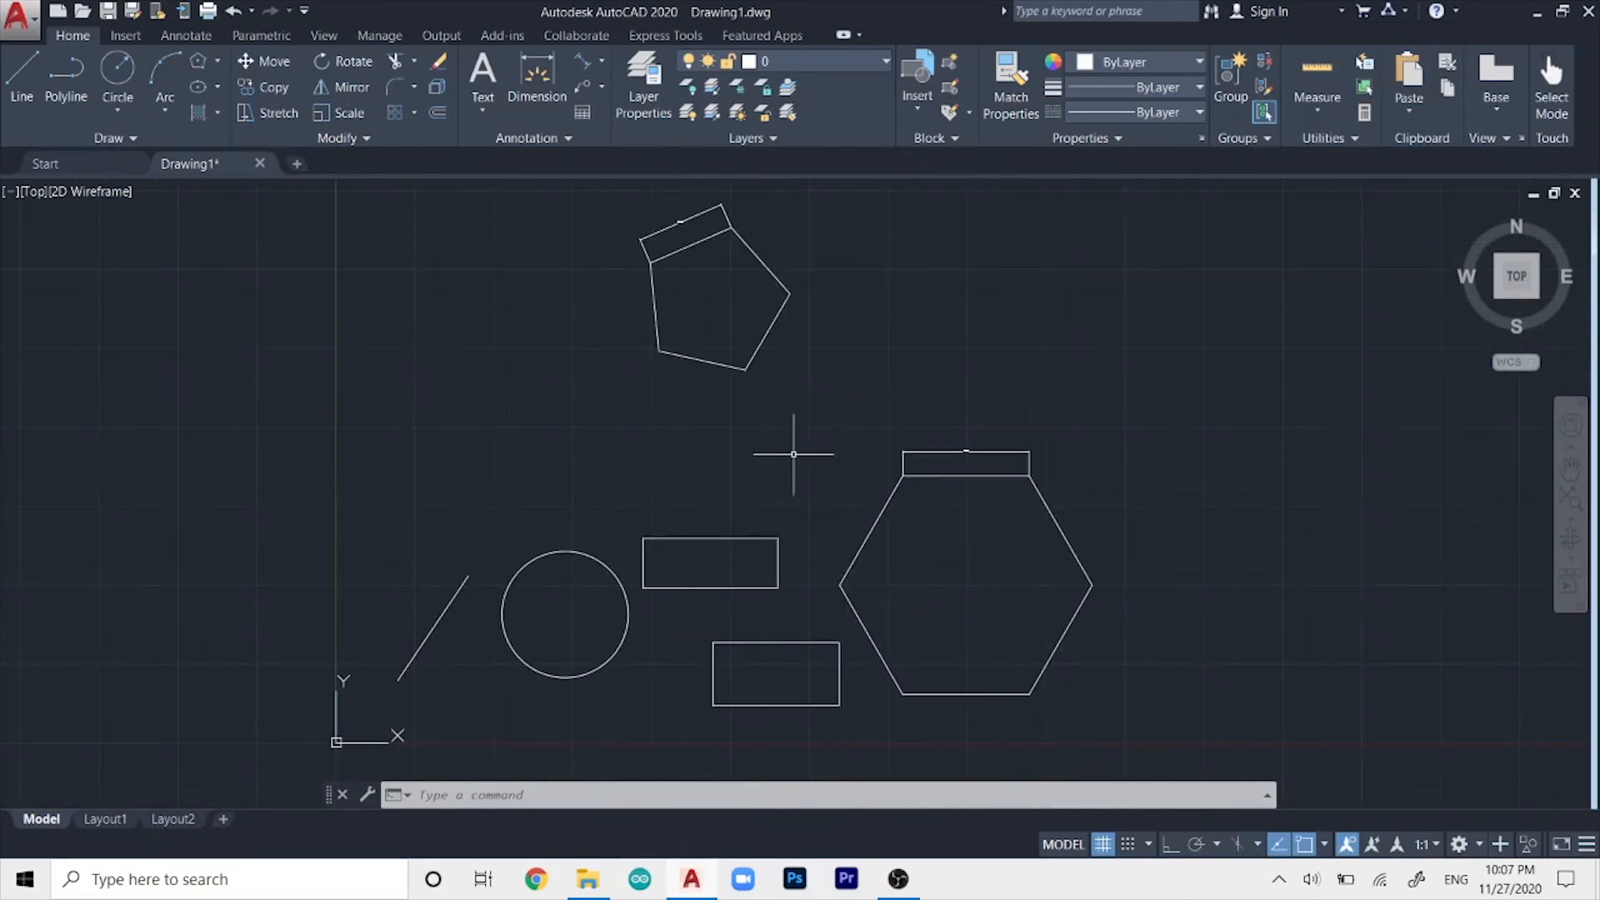